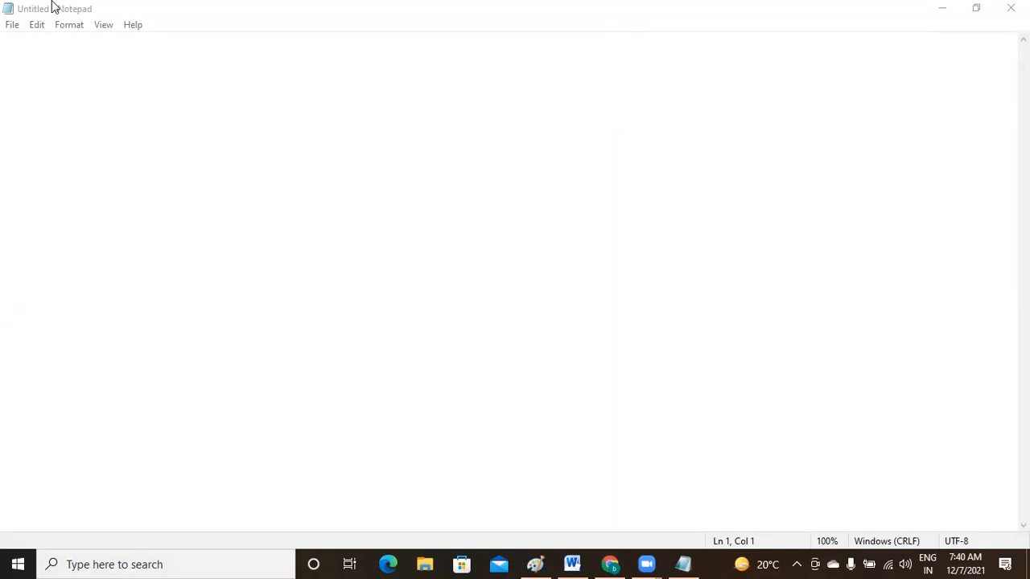
# - Write the heading "session 9:" on the second line and underline it with a row of dashes
pyautogui.click(42, 44)
pyautogui.press('Return')
pyautogui.write('session ')
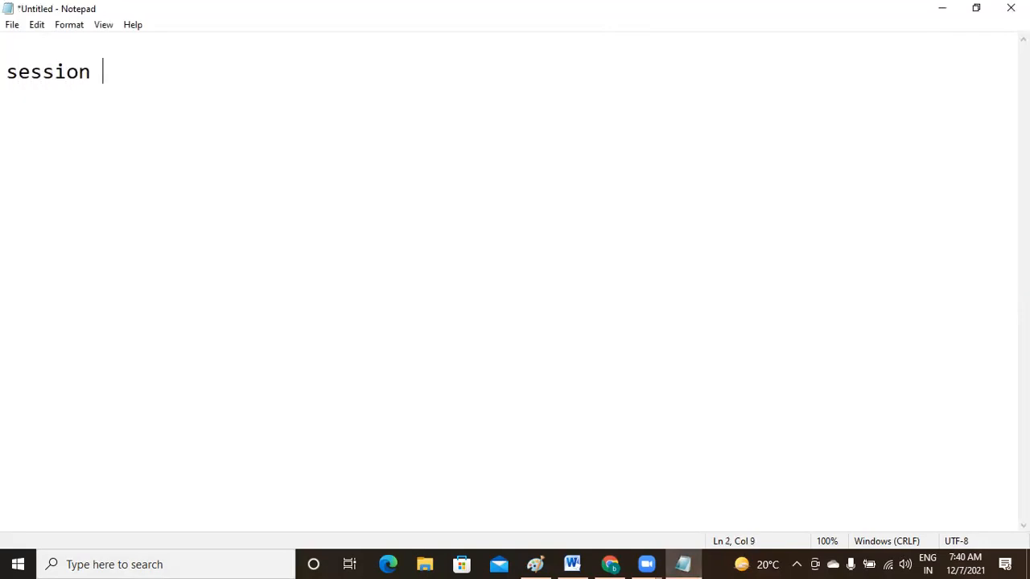
pyautogui.write('9')
pyautogui.write(': ')
pyautogui.write('-------------')
# - Add the first list item, "1. create azure sql instance", below the dashed line
pyautogui.press('Return')
pyautogui.write('1. creae')
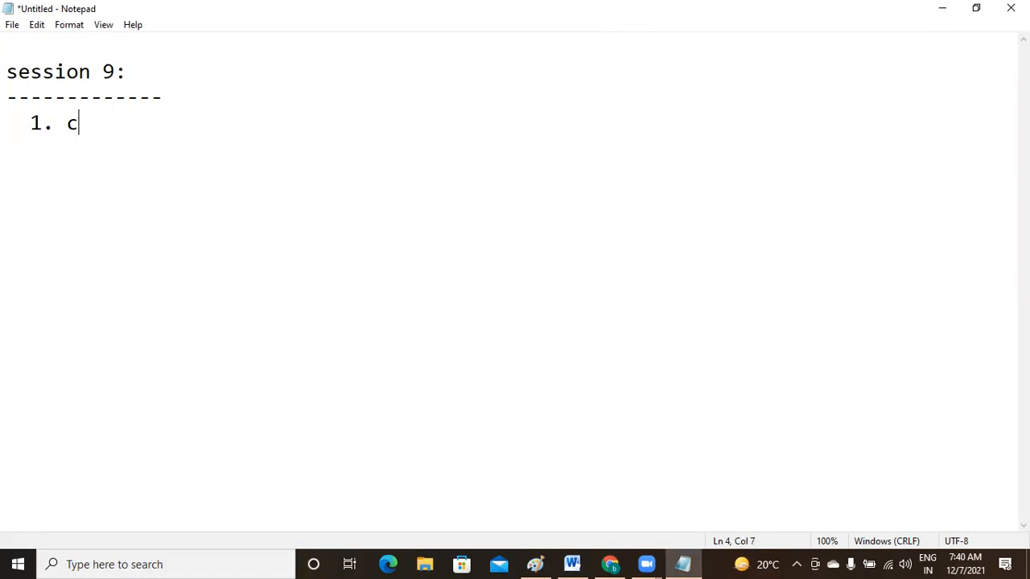
pyautogui.press('BackSpace')
pyautogui.write('tin')
pyautogui.press('BackSpace')
pyautogui.press('BackSpace')
pyautogui.write('e azure sql instance')
# - Add the second list item, "2. create linked service for azure data"
pyautogui.press('Return')
pyautogui.write('2.')
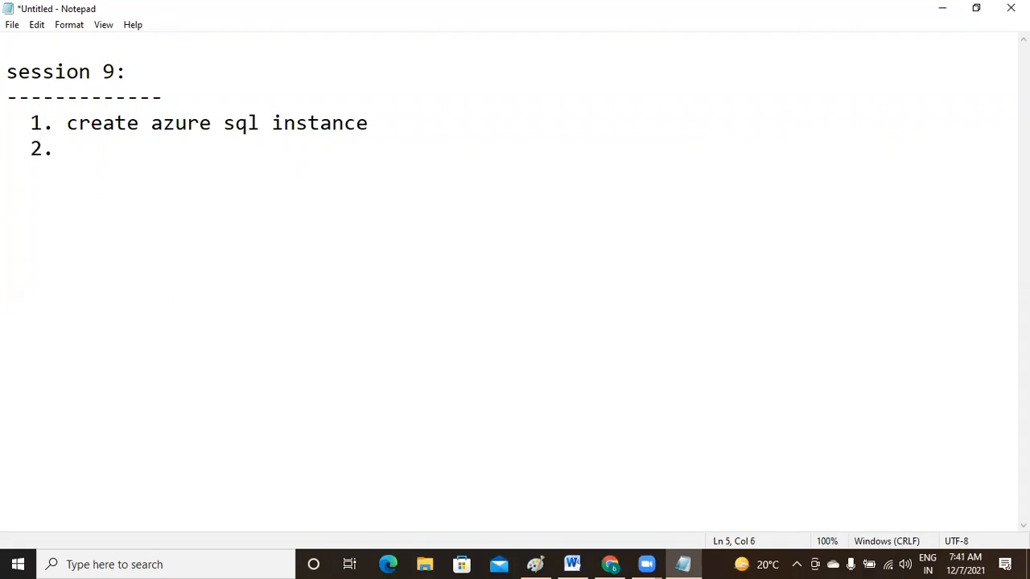
pyautogui.write('  create a')
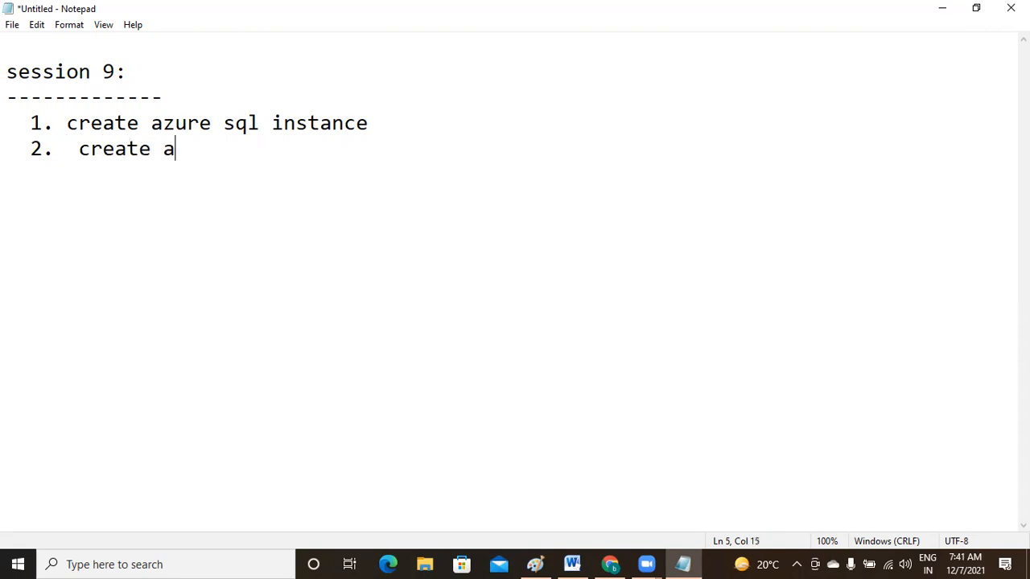
pyautogui.press('BackSpace')
pyautogui.write('linked')
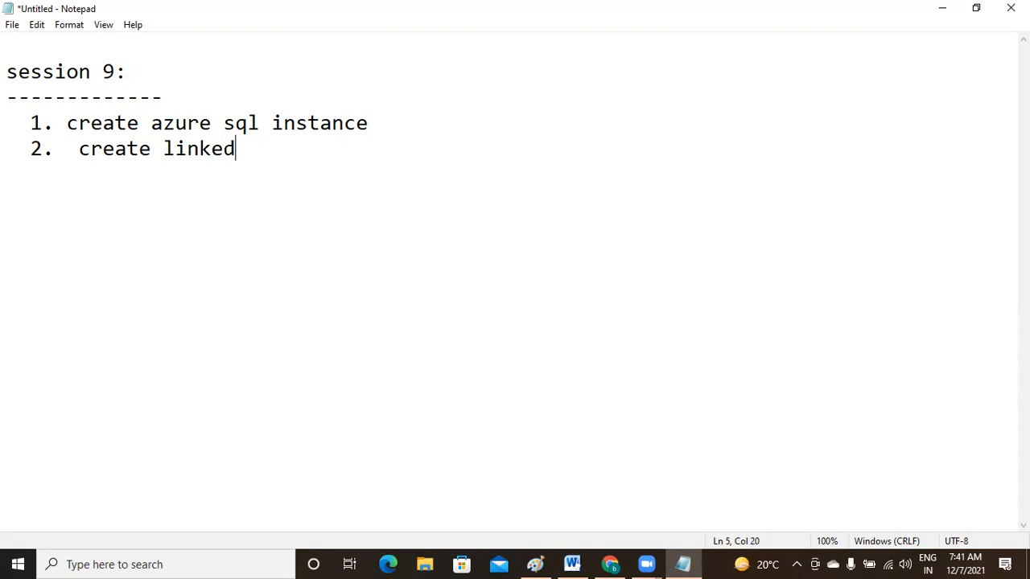
pyautogui.write(' service for azure data')
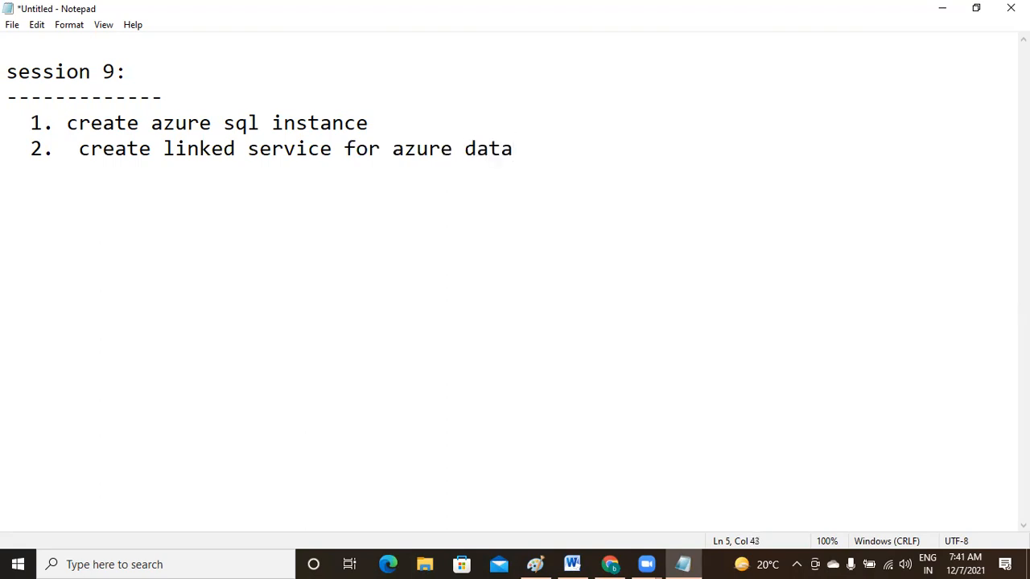
# - Complete the end of item 2 so that it reads "azure sql database"
pyautogui.press('Left')
pyautogui.press('Left')
pyautogui.press('Left')
pyautogui.press('Left')
pyautogui.press('Left')
pyautogui.write('sa')
pyautogui.press('BackSpace')
pyautogui.write('ql')
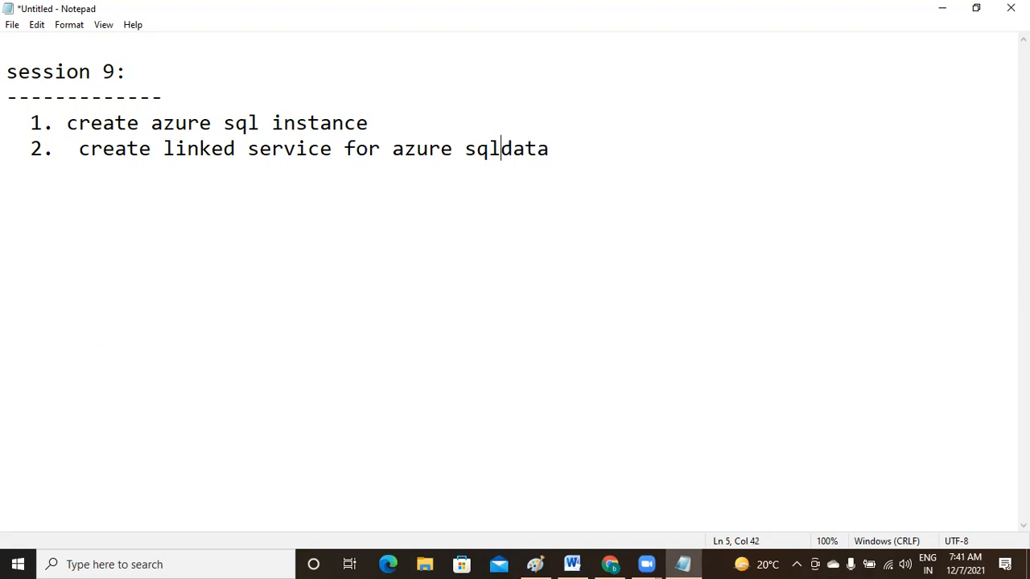
pyautogui.press('Right')
pyautogui.press('Right')
pyautogui.press('Right')
pyautogui.press('Right')
pyautogui.write('base')
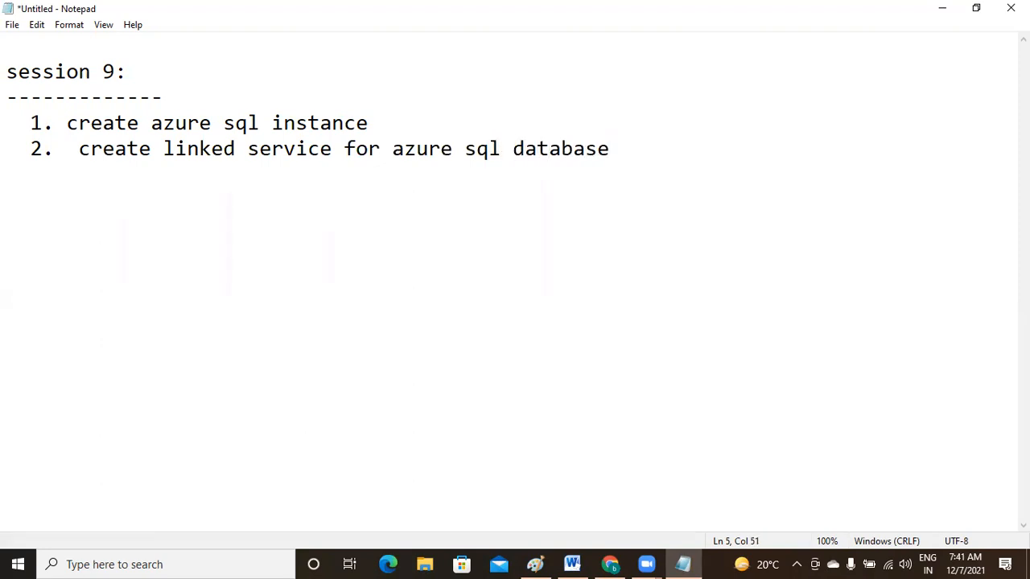
# - Add the third list item, "3. pipeline : copy activity --> data lake to sql.", and close the list with a long dashed line
pyautogui.press('Return')
pyautogui.write('3.')
pyautogui.write(' copy')
pyautogui.press('BackSpace')
pyautogui.press('BackSpace')
pyautogui.press('BackSpace')
pyautogui.press('BackSpace')
pyautogui.write('pipel')
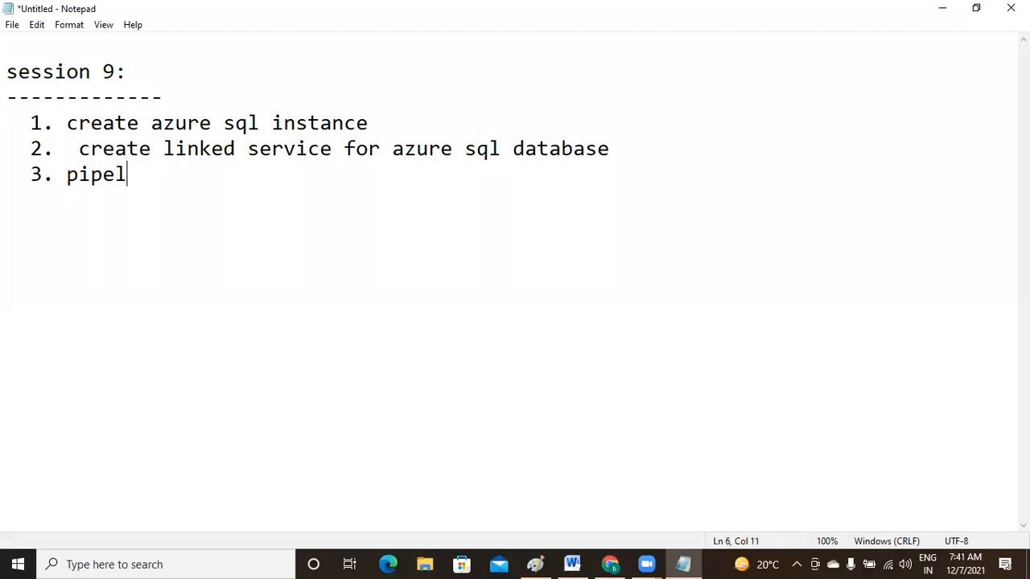
pyautogui.write('ine : co')
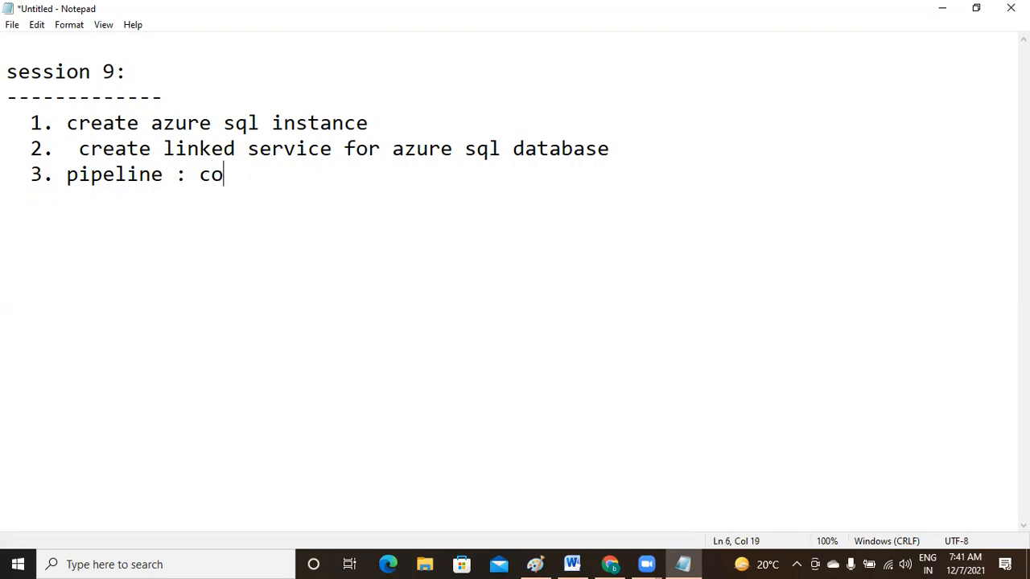
pyautogui.write('py act')
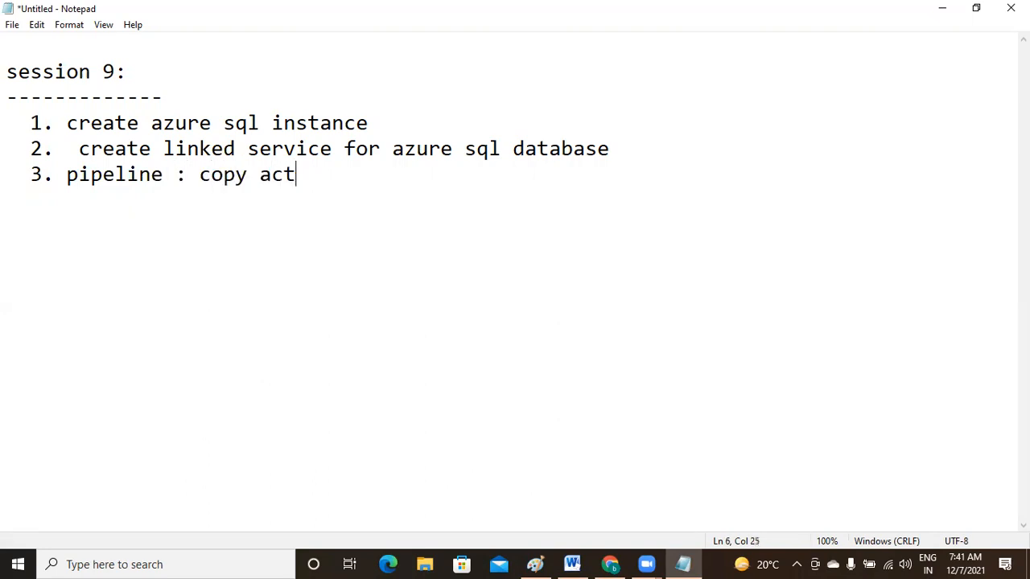
pyautogui.write('ivity ')
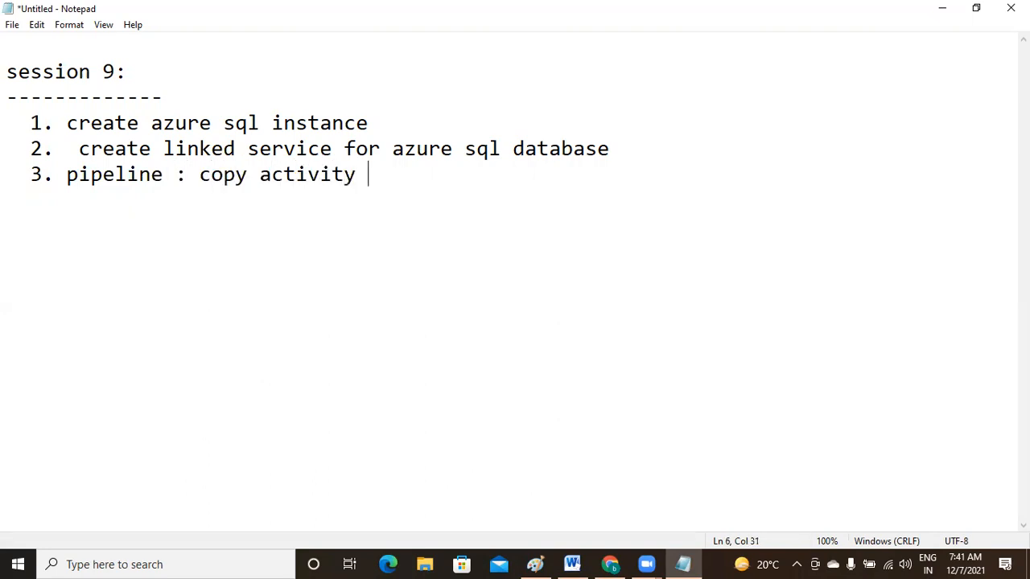
pyautogui.write('--> data lak')
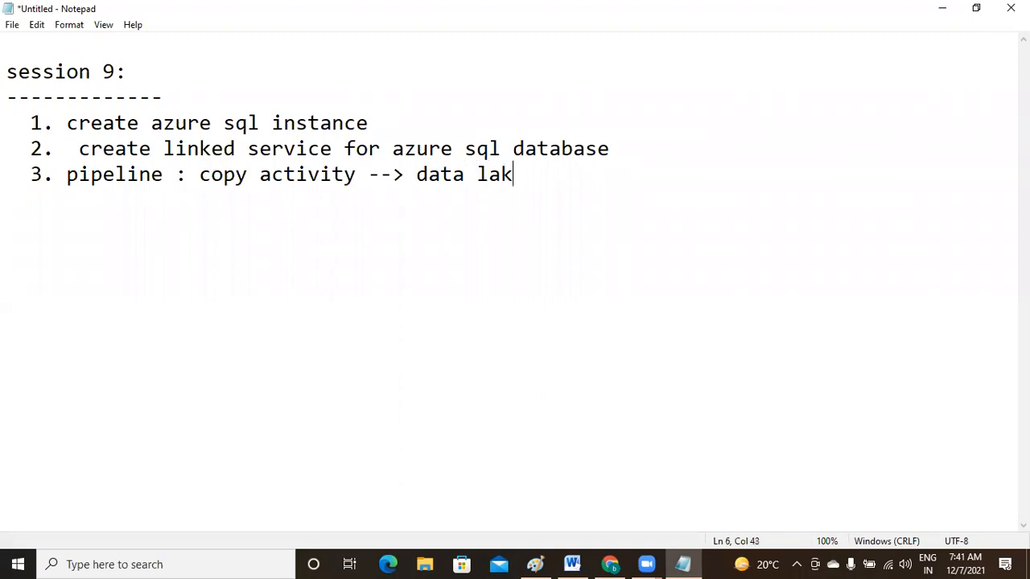
pyautogui.write('e to sql.')
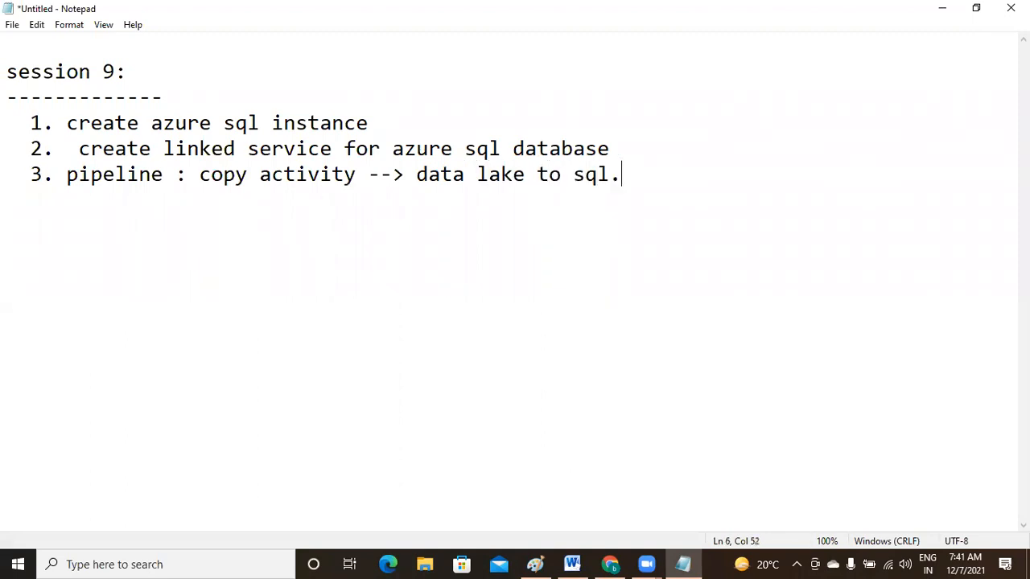
pyautogui.press('Return')
pyautogui.write('-----------------------------------------------------')
# - Switch to the Azure portal in Chrome and open the recent resource group dwhgrp to view its resources
pyautogui.click(609, 565)
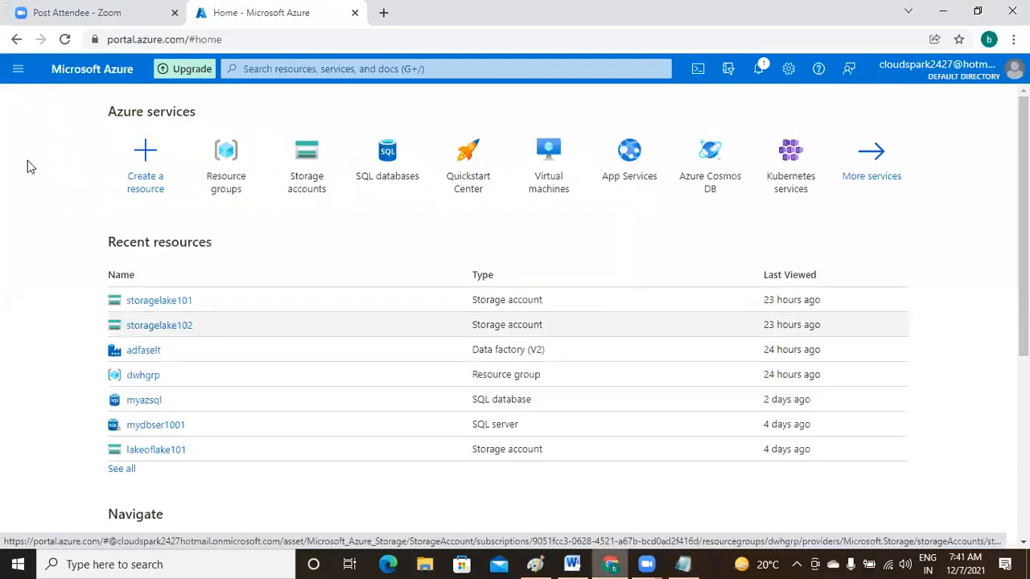
pyautogui.moveTo(131, 351)
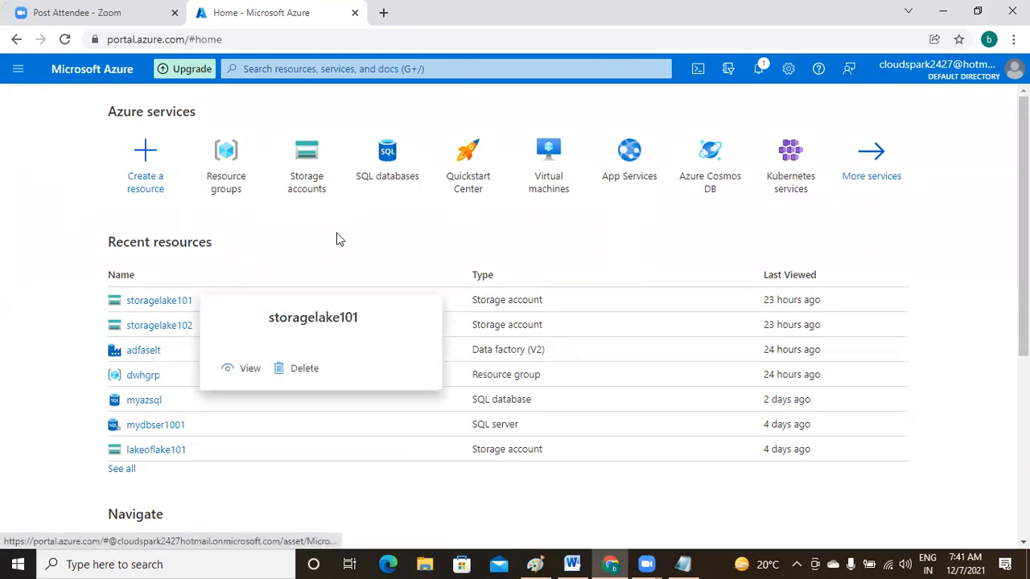
pyautogui.click(141, 379)
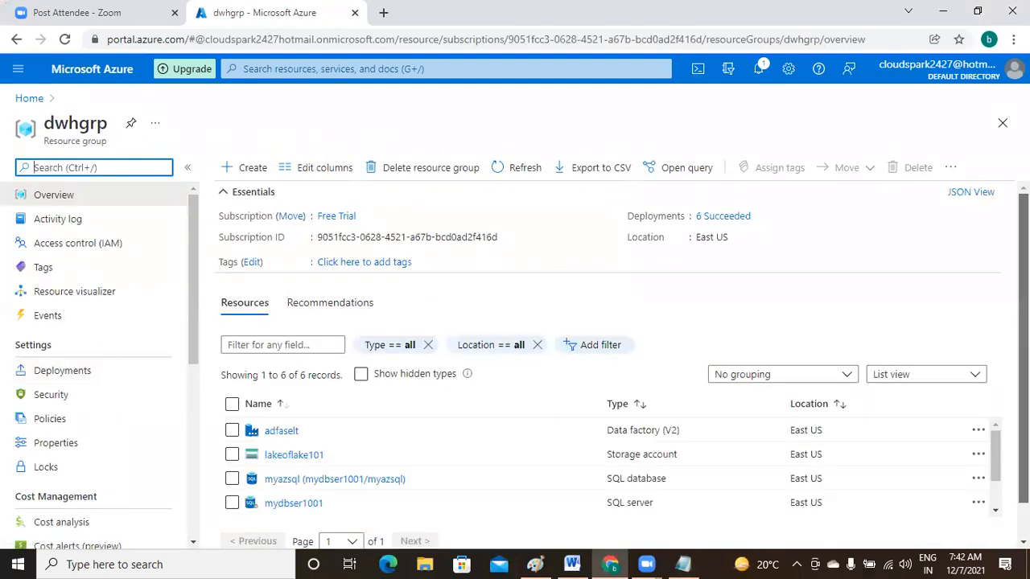
pyautogui.scroll(-1, 391, 379)
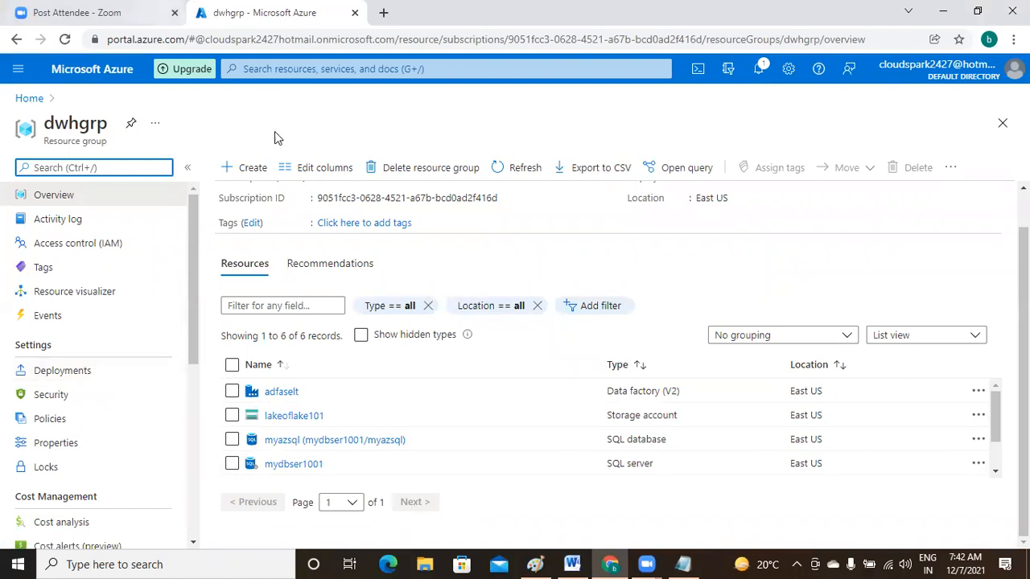
# - Open the Azure SQL marketplace offering as a new resource for dwhgrp and return to the resource group
pyautogui.click(245, 171)
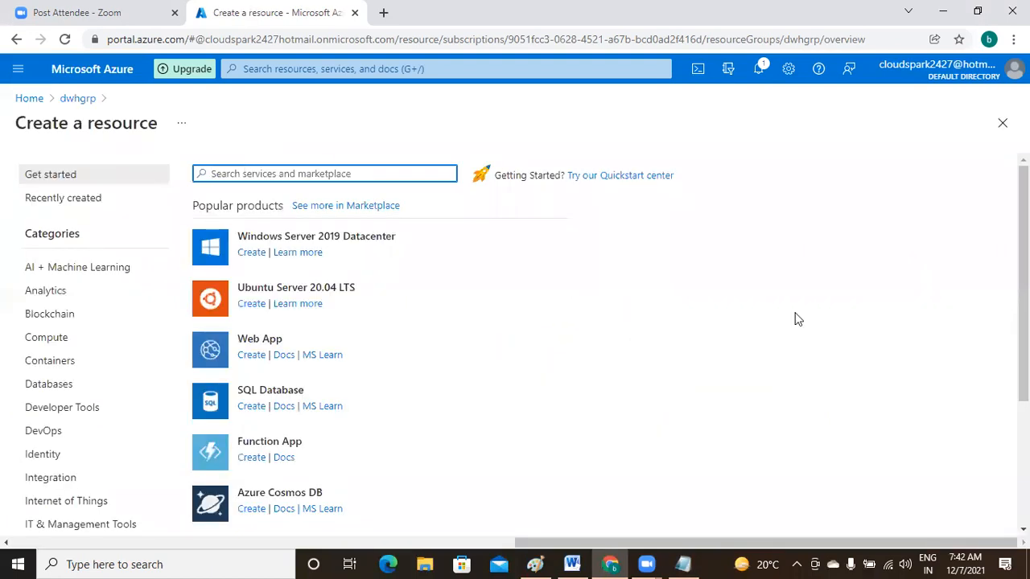
pyautogui.write('azure sq')
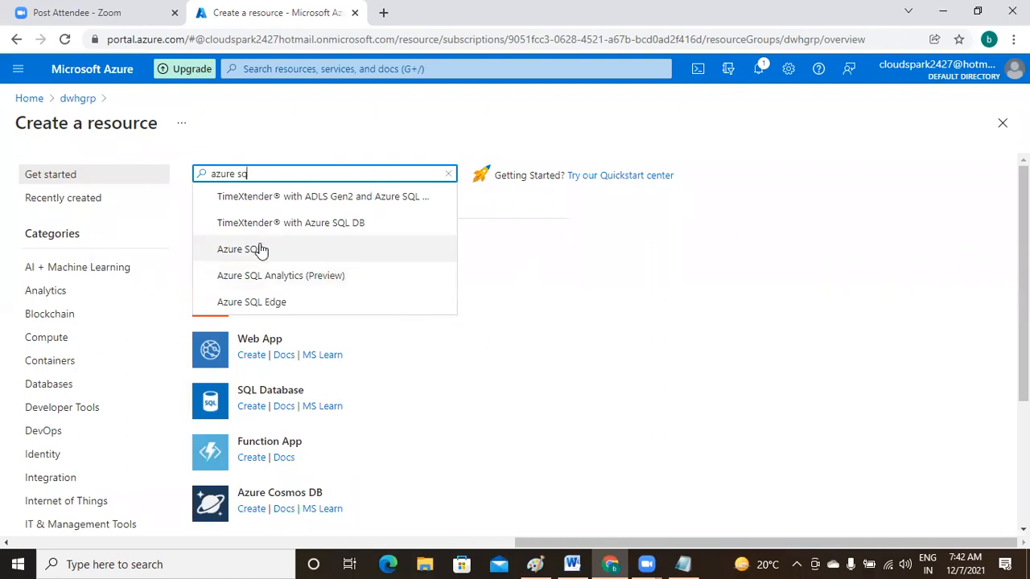
pyautogui.click(342, 253)
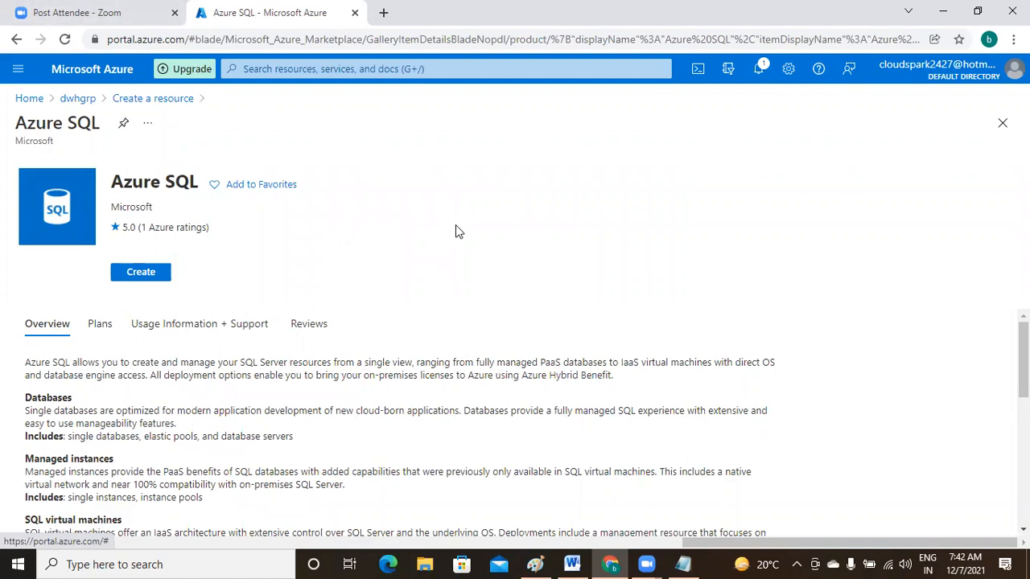
pyautogui.click(272, 68)
pyautogui.write('azure')
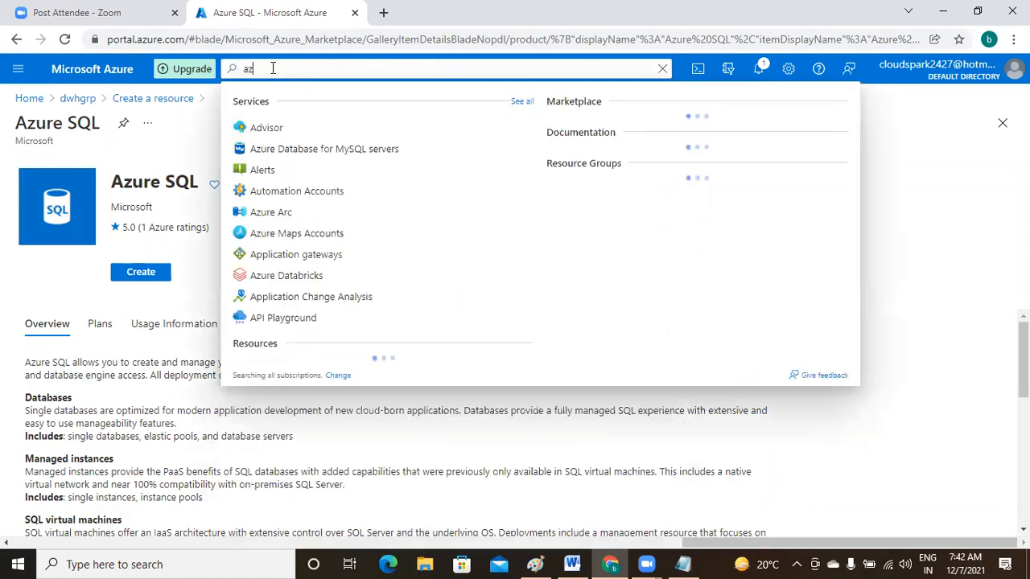
pyautogui.click(14, 44)
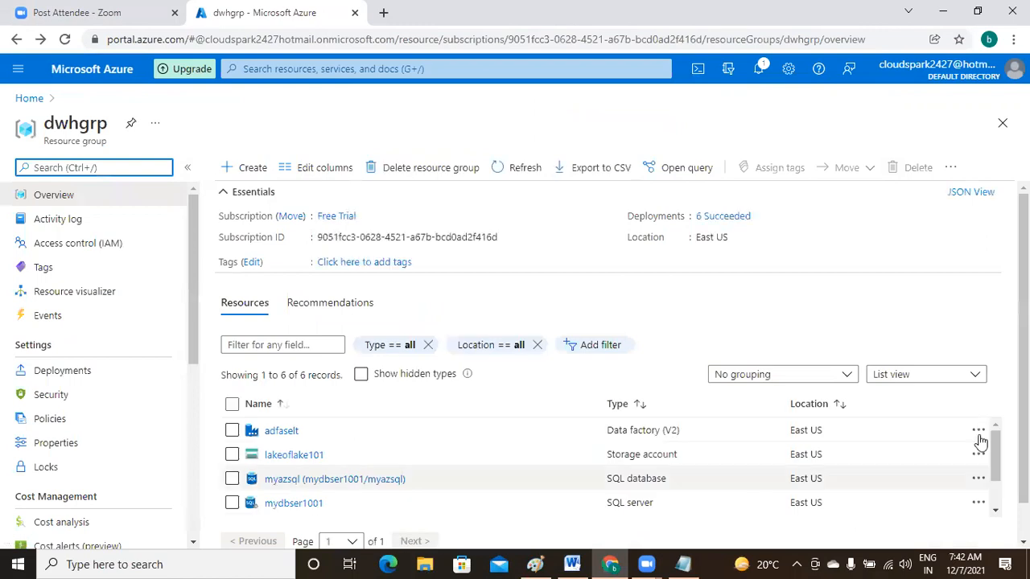
# - Search the whole portal for "azure sql" and open the Azure SQL service
pyautogui.click(301, 69)
pyautogui.write('azure')
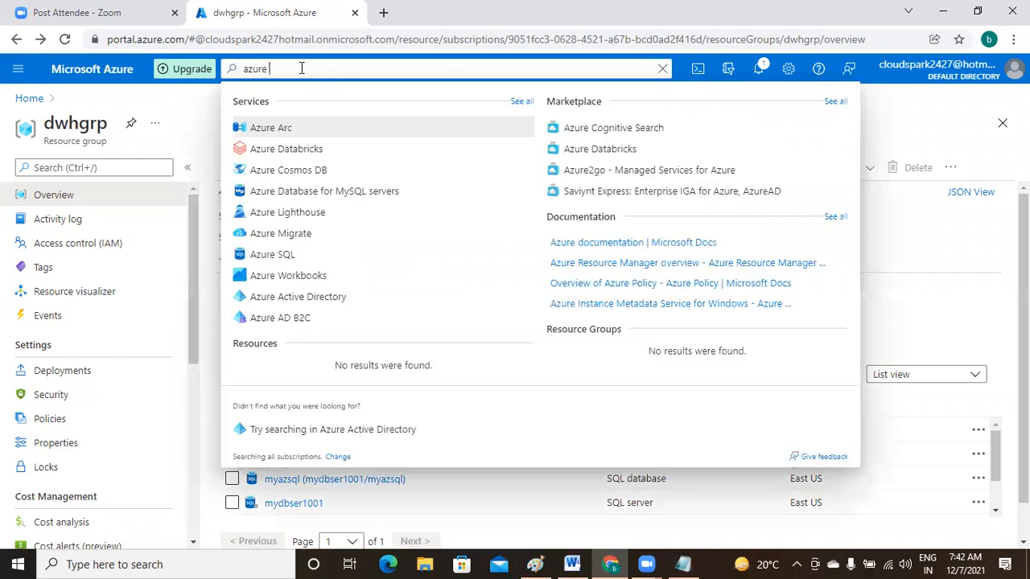
pyautogui.write(' sql')
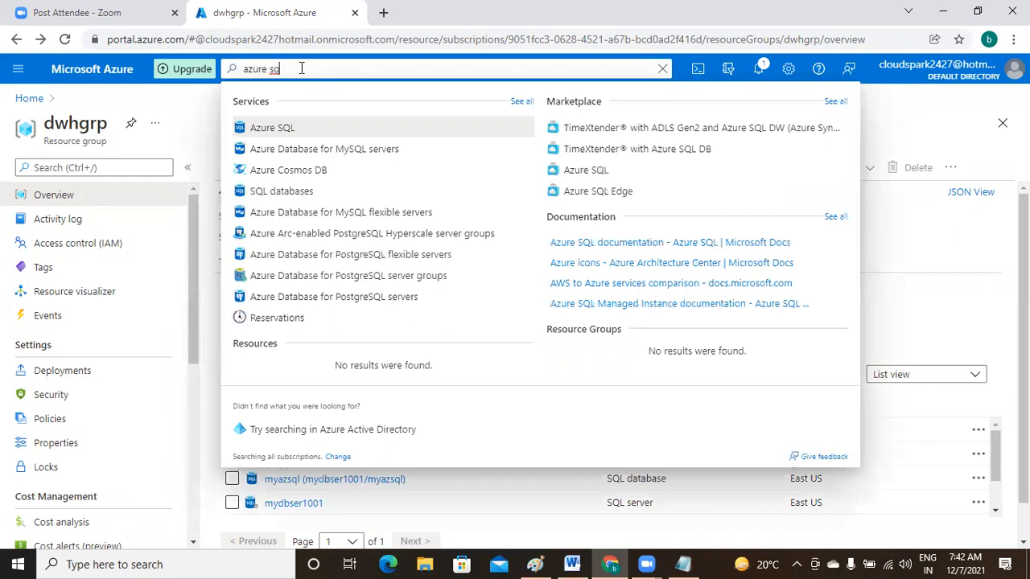
pyautogui.write('l')
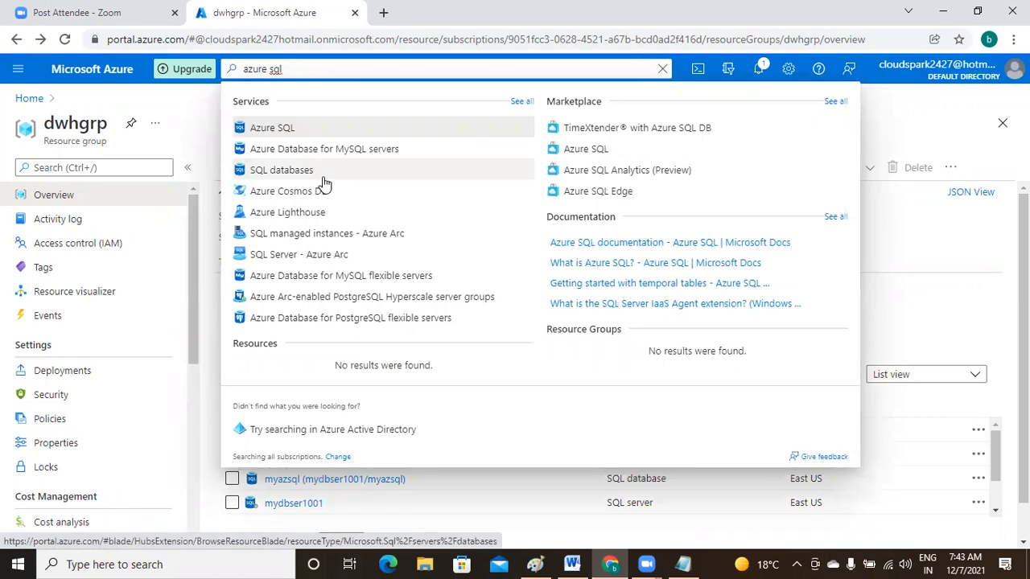
pyautogui.click(287, 131)
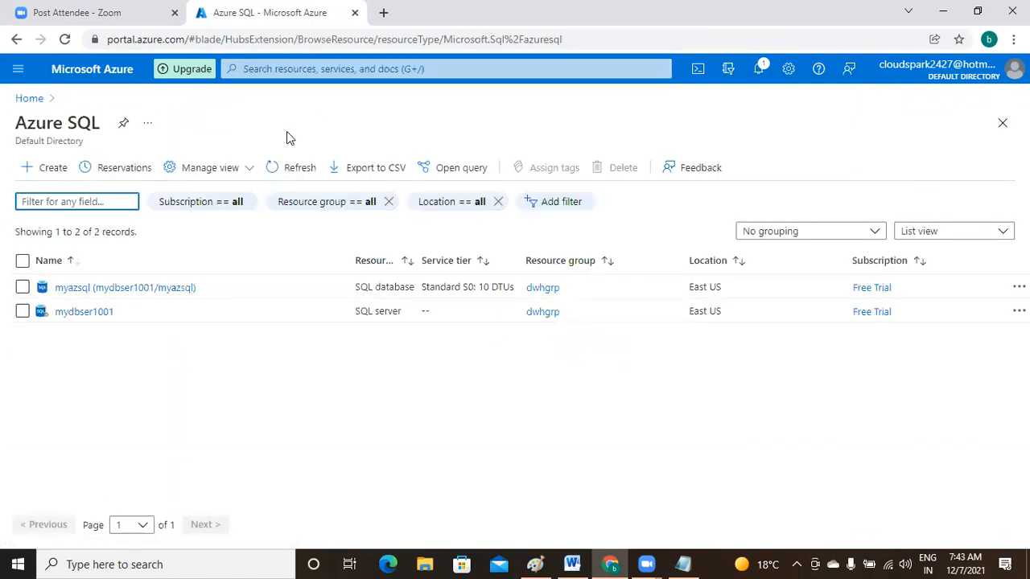
pyautogui.click(235, 385)
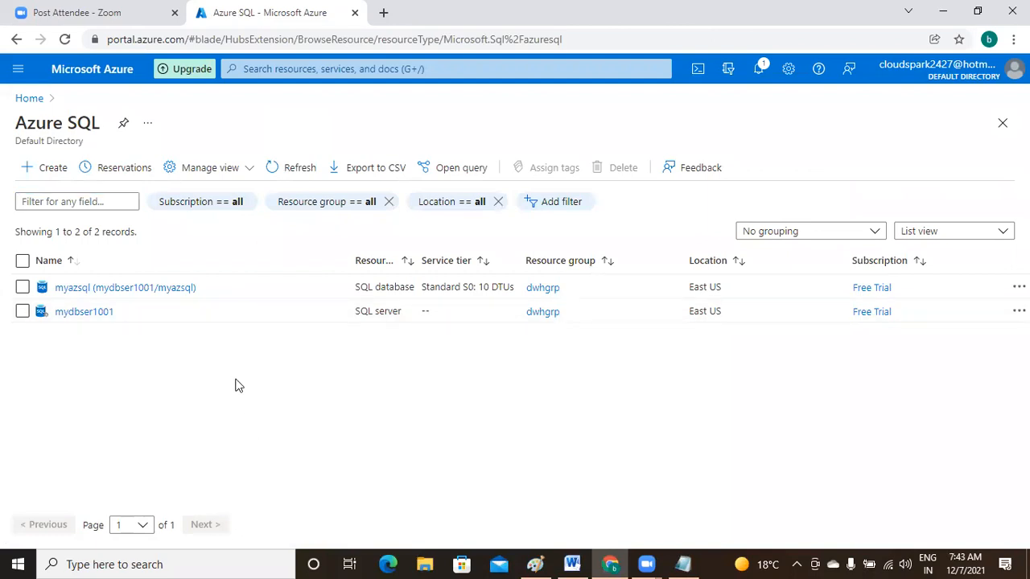
# - Start creating a new SQL database with the Single database deployment option and name the database urdb
pyautogui.click(54, 172)
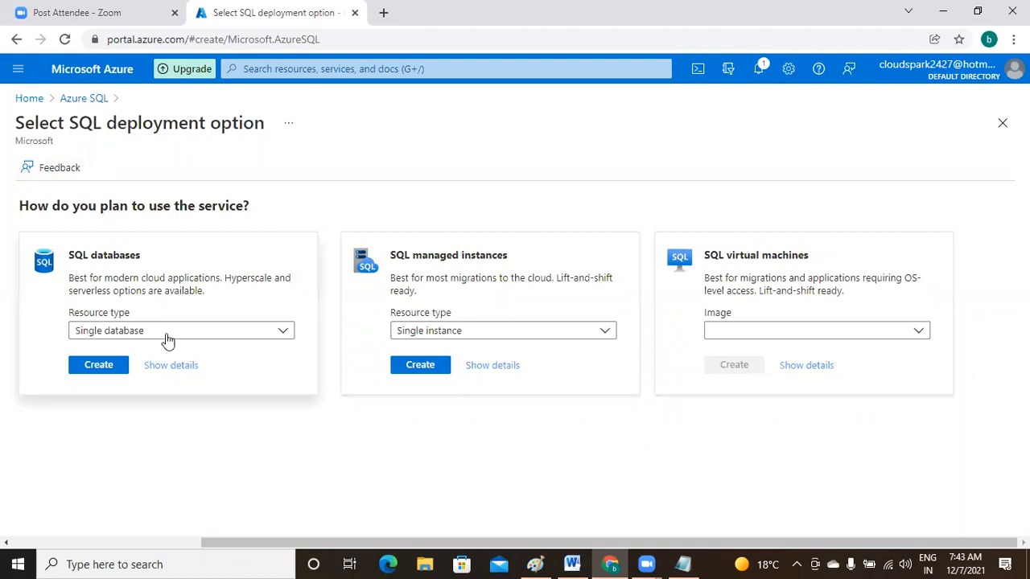
pyautogui.click(95, 367)
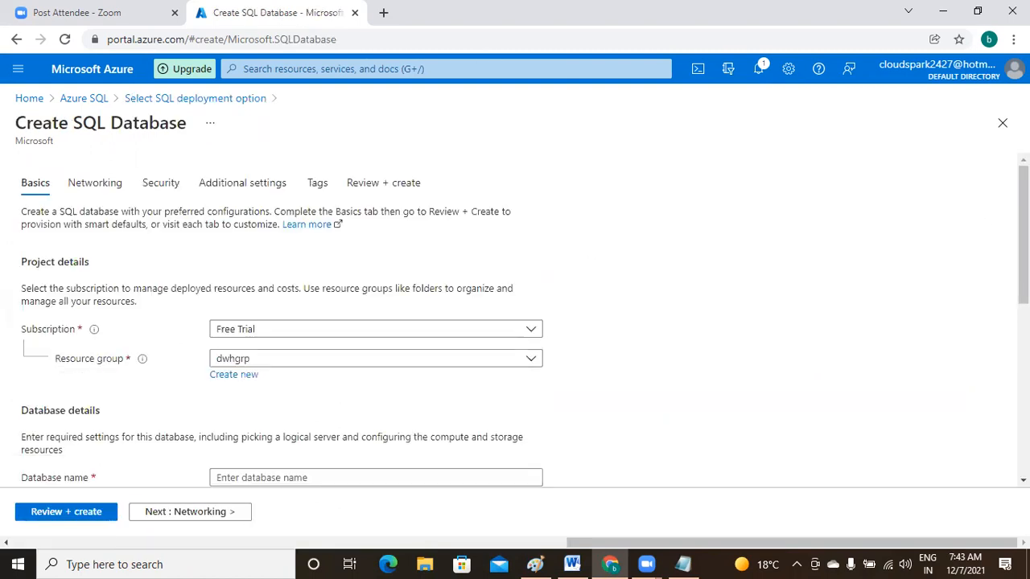
pyautogui.scroll(-2, 1023, 241)
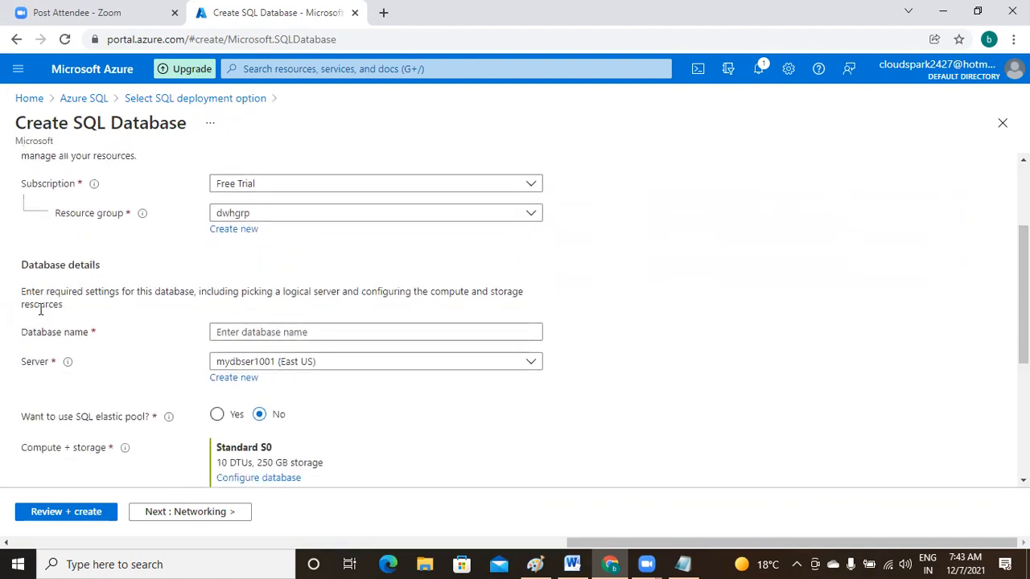
pyautogui.click(305, 333)
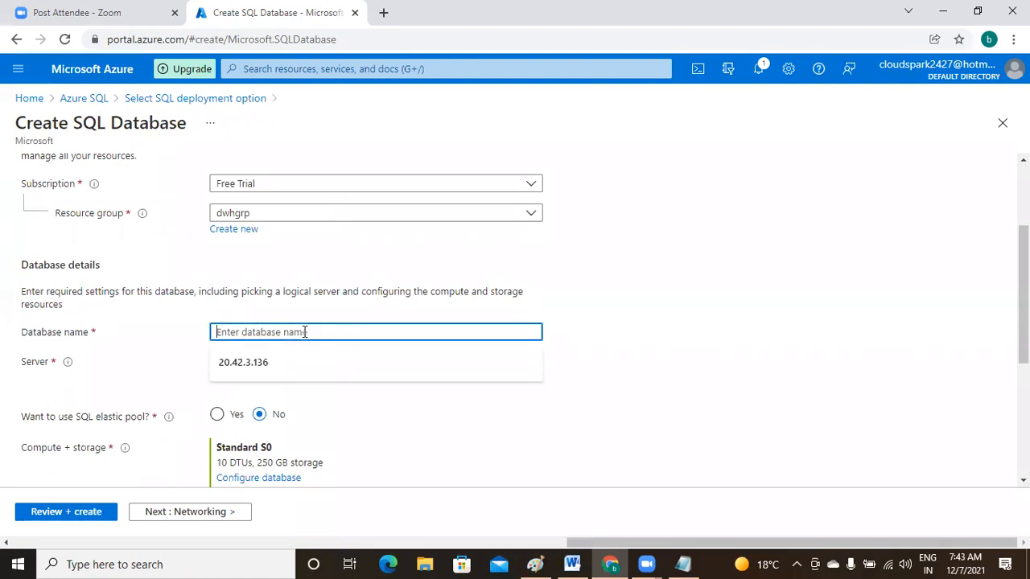
pyautogui.write('urdb')
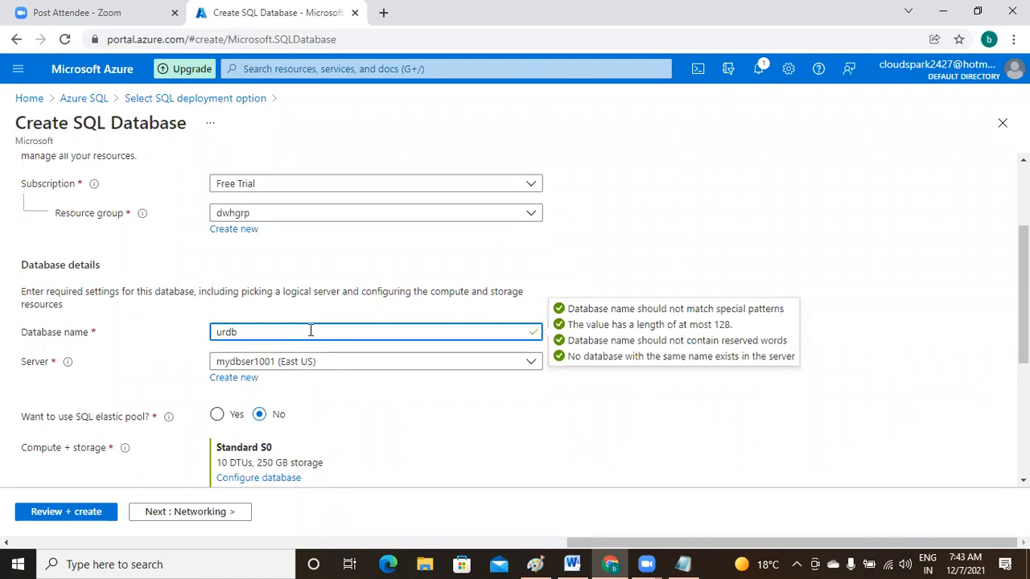
pyautogui.click(443, 424)
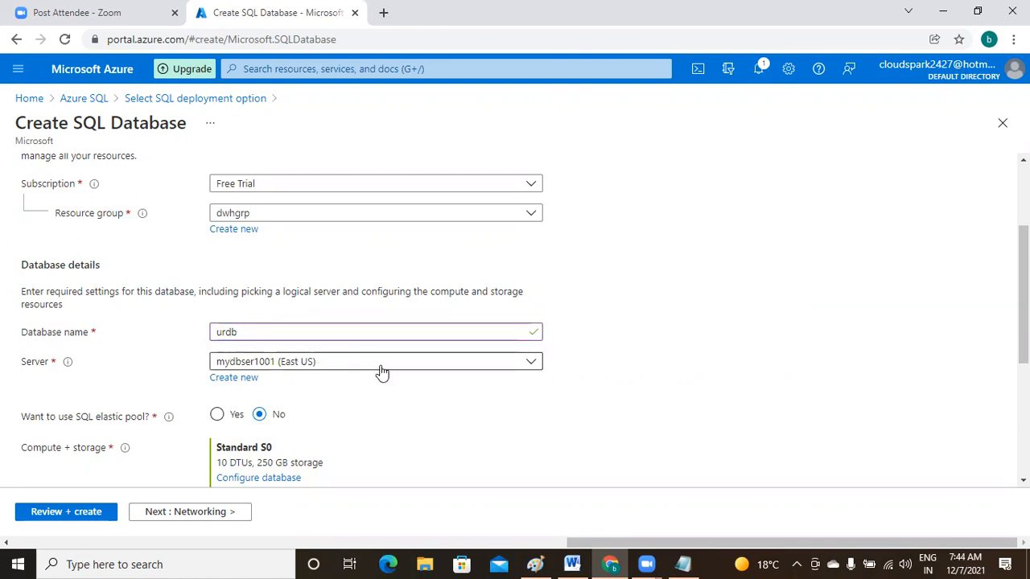
# - Start creating a new logical server for the urdb database and name the server urserver101
pyautogui.click(245, 379)
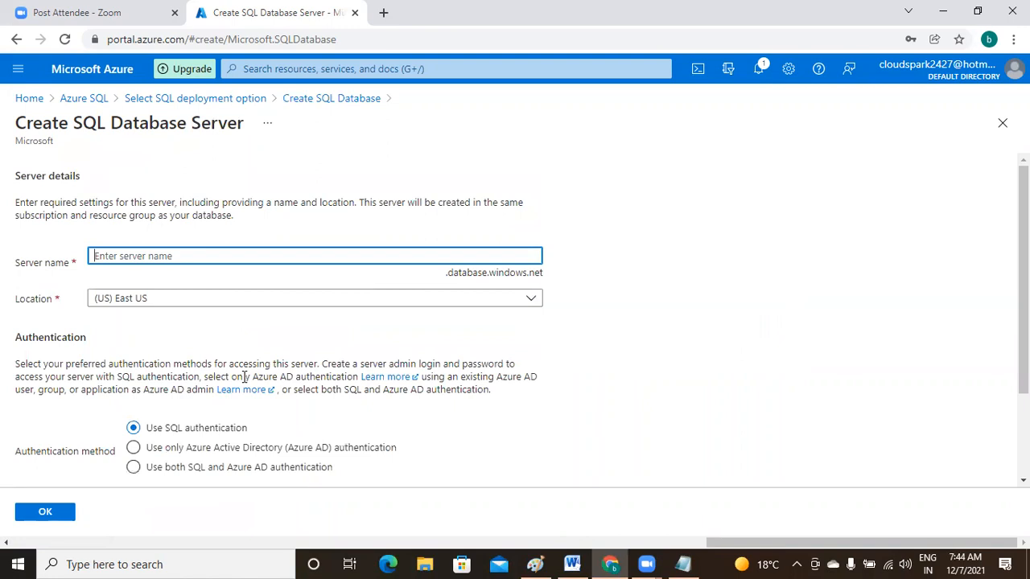
pyautogui.write('urserver')
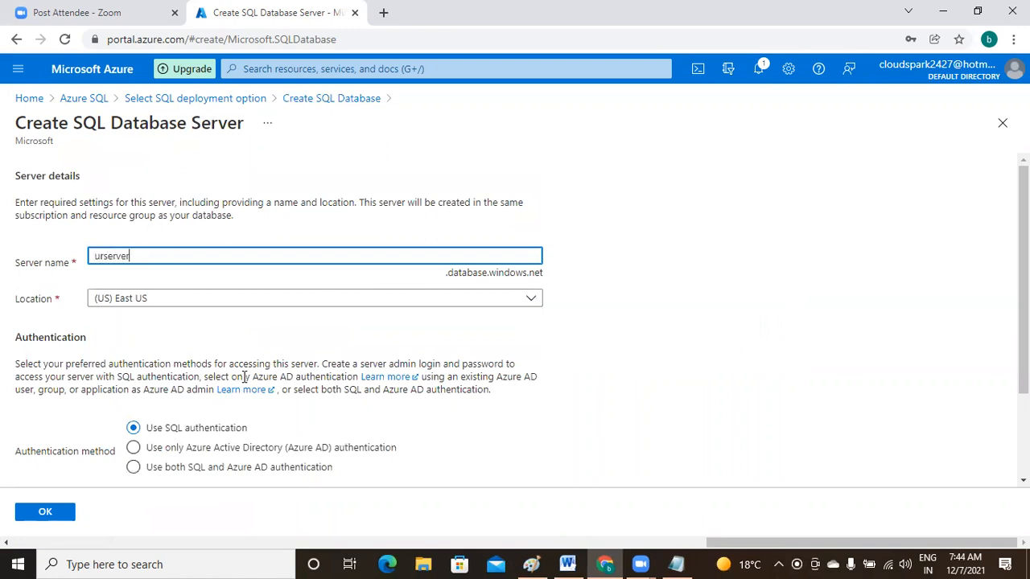
pyautogui.write('101')
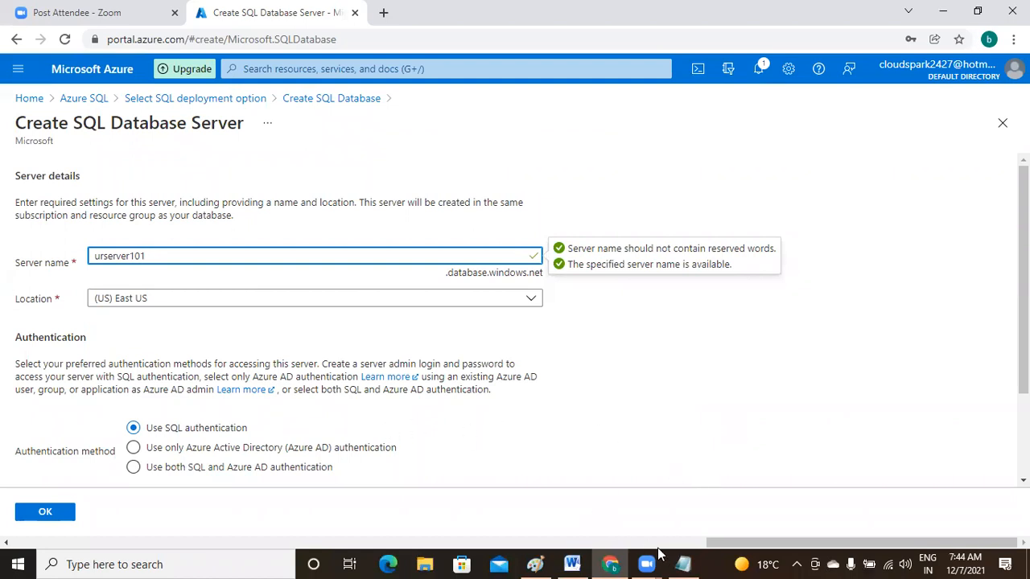
# - Switch to Notepad and add the lines "db name : urdb" and "server name : urserver101" below the session outline
pyautogui.click(683, 564)
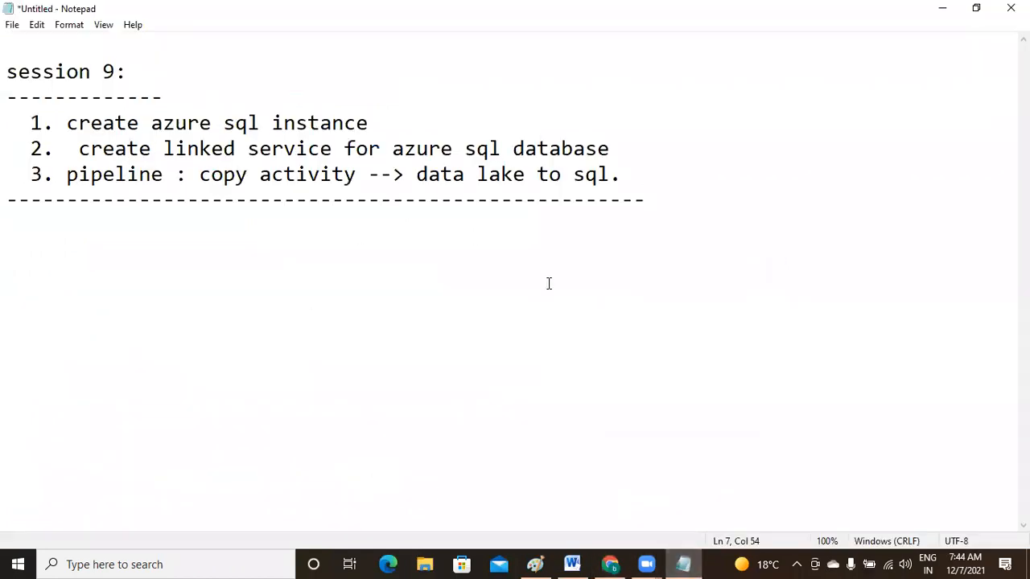
pyautogui.press('Return')
pyautogui.press('Return')
pyautogui.write('db name ')
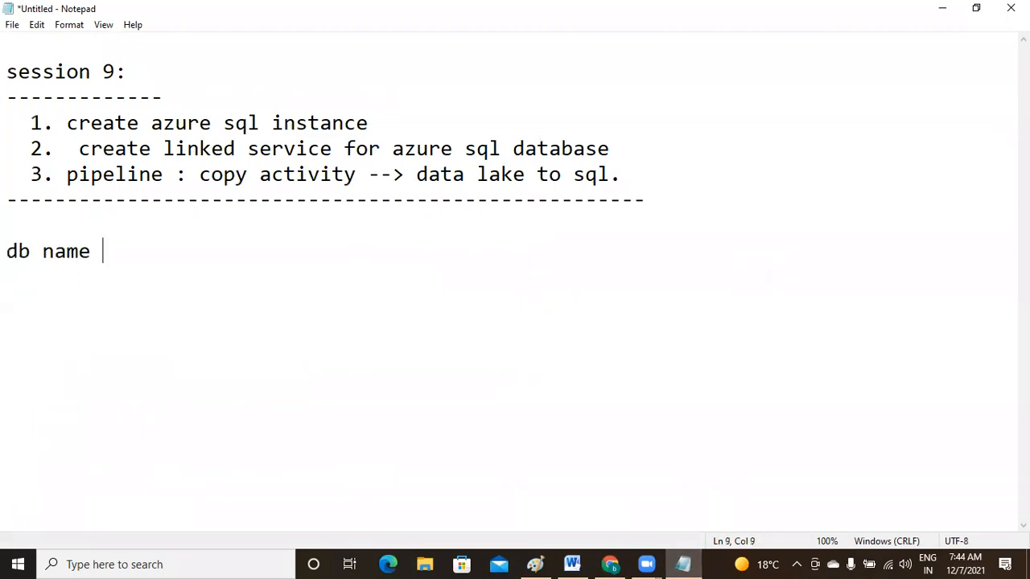
pyautogui.write(': urdb')
pyautogui.press('Return')
pyautogui.write('ser')
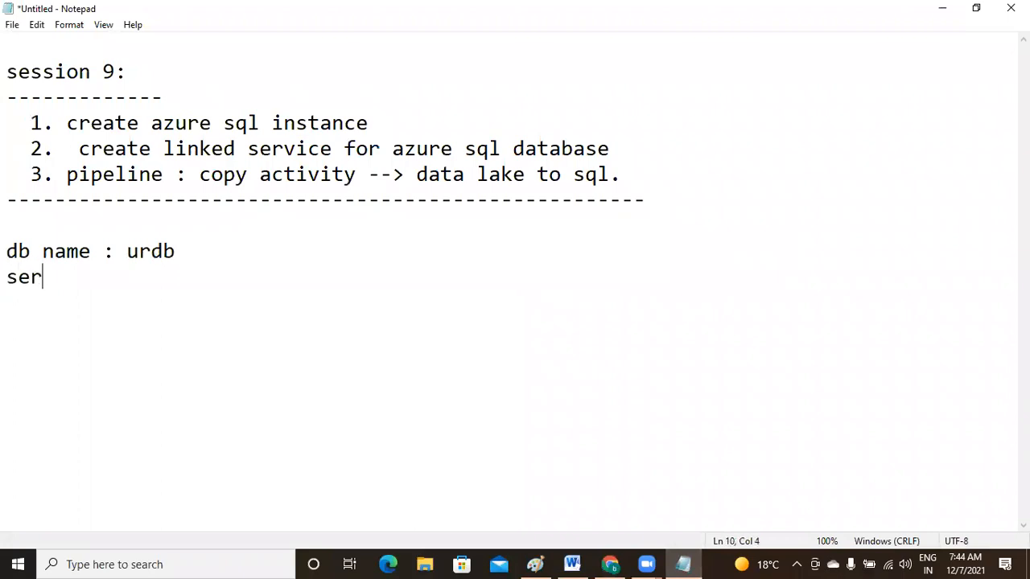
pyautogui.write('ver name ')
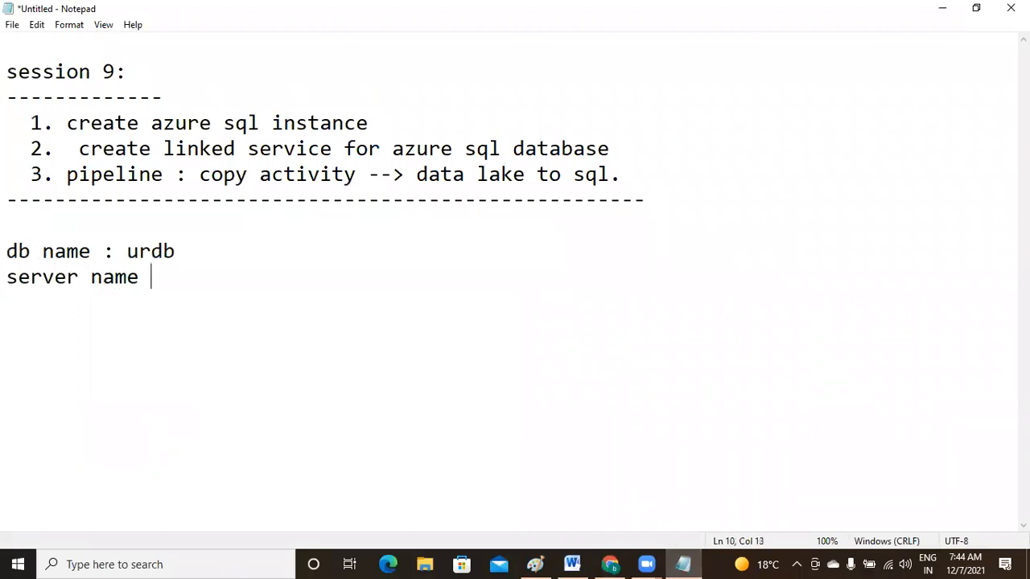
pyautogui.write(': urser')
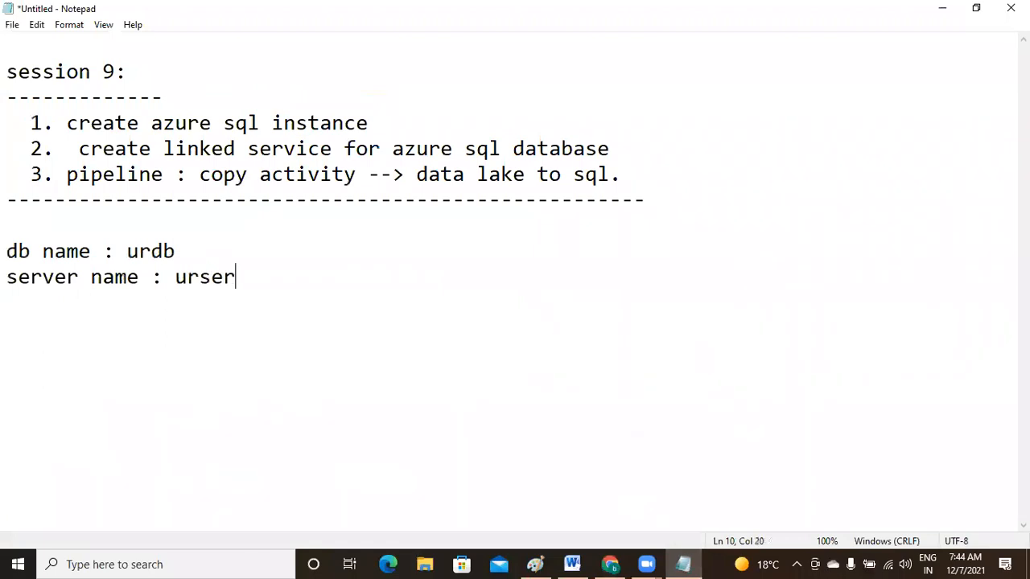
pyautogui.write('ver101')
pyautogui.press('Return')
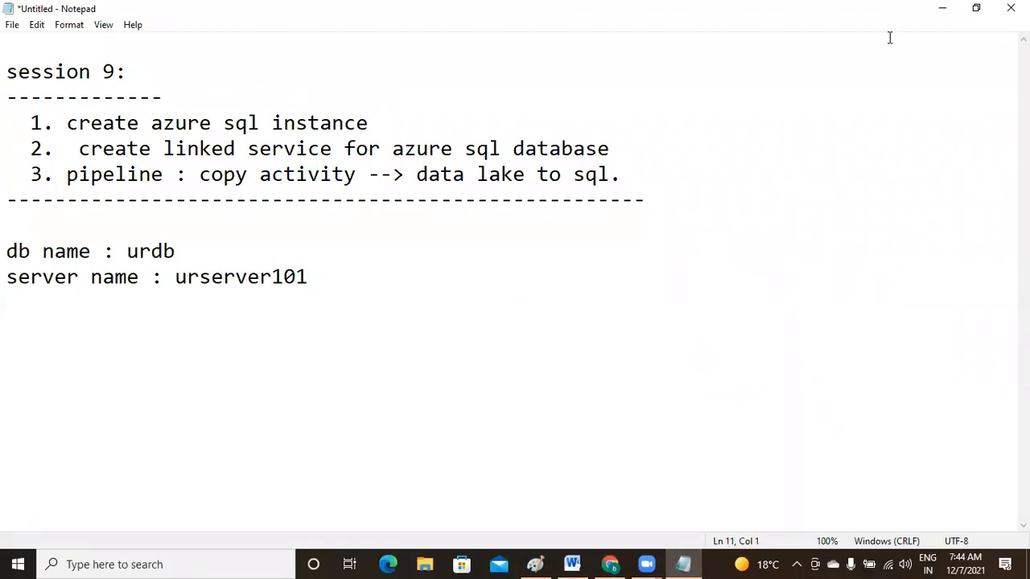
# - Return to the server form in Chrome and set the server admin login to uruser101
pyautogui.click(610, 564)
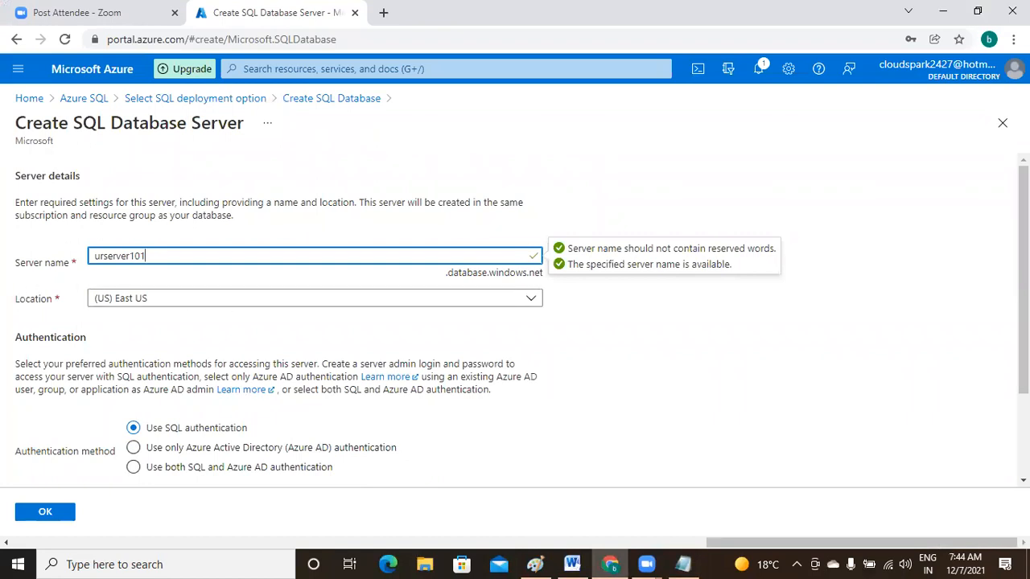
pyautogui.scroll(-2, 515, 322)
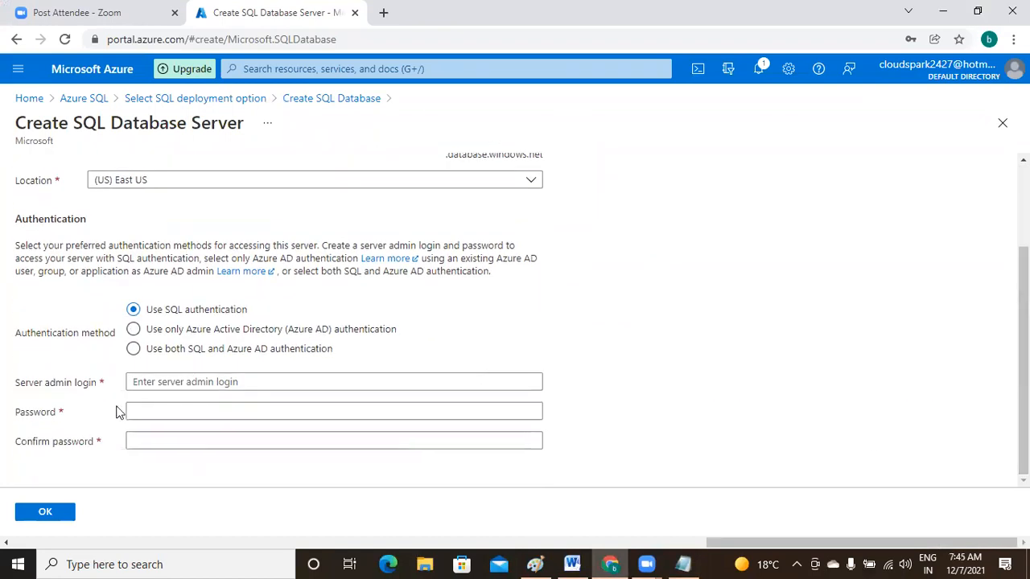
pyautogui.click(255, 383)
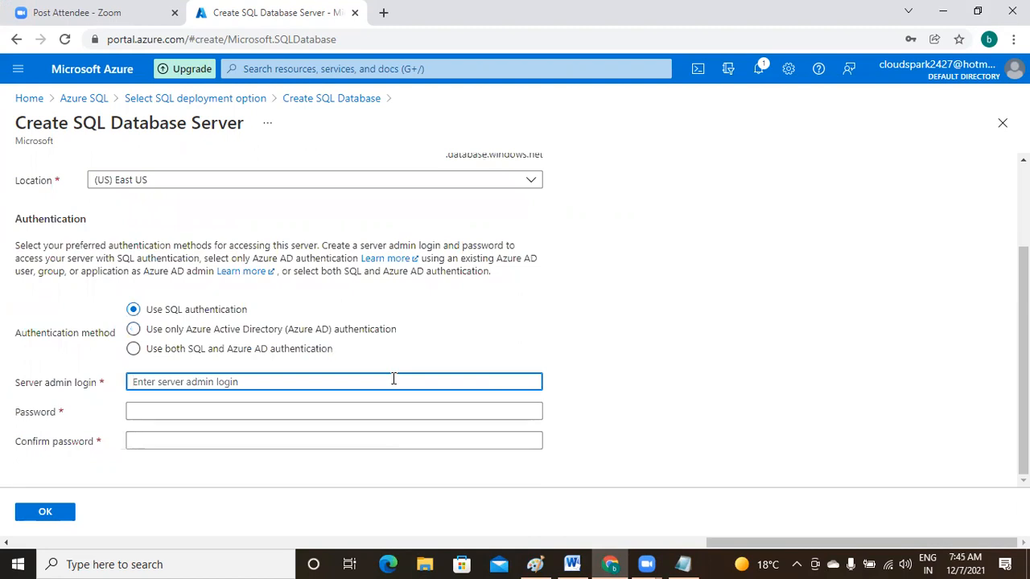
pyautogui.write('ur')
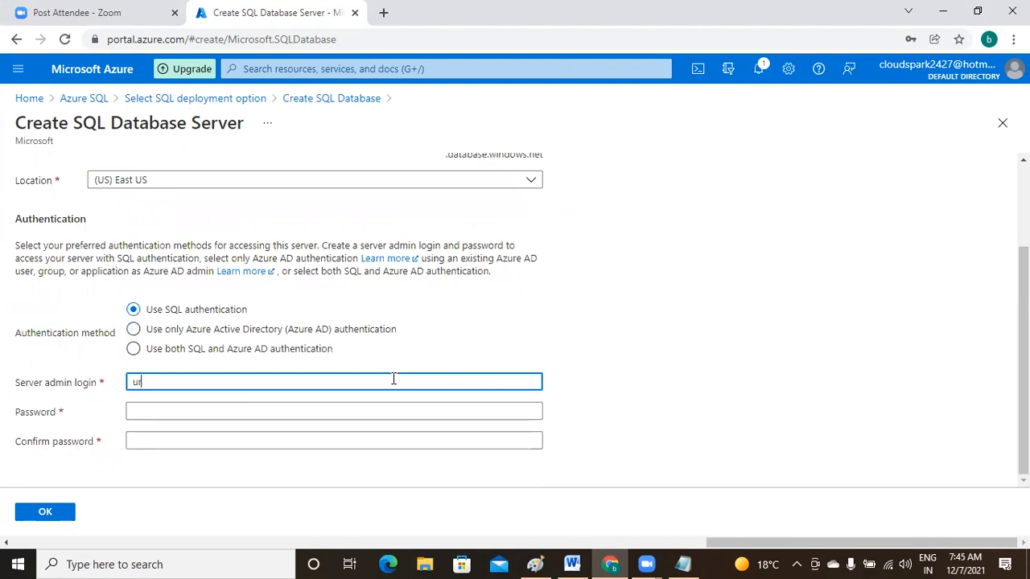
pyautogui.write('user')
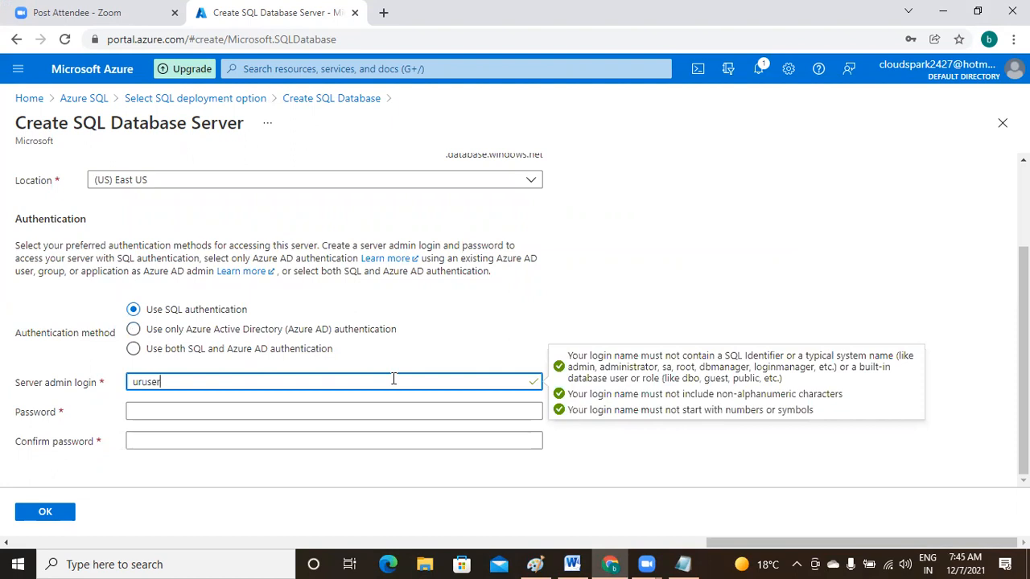
pyautogui.write('101')
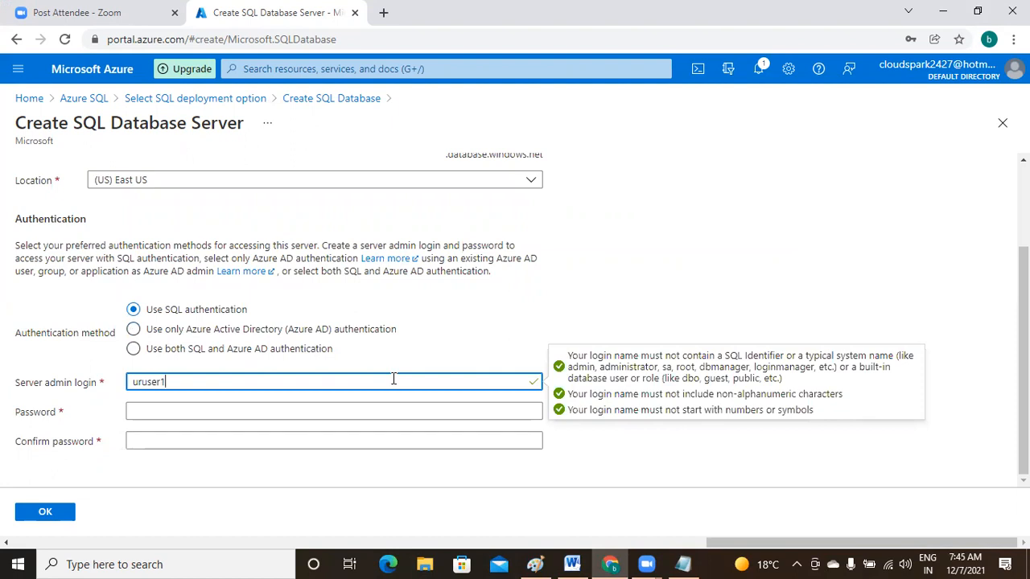
# - Enter and confirm the server admin password, and accept the new server's settings
pyautogui.click(297, 411)
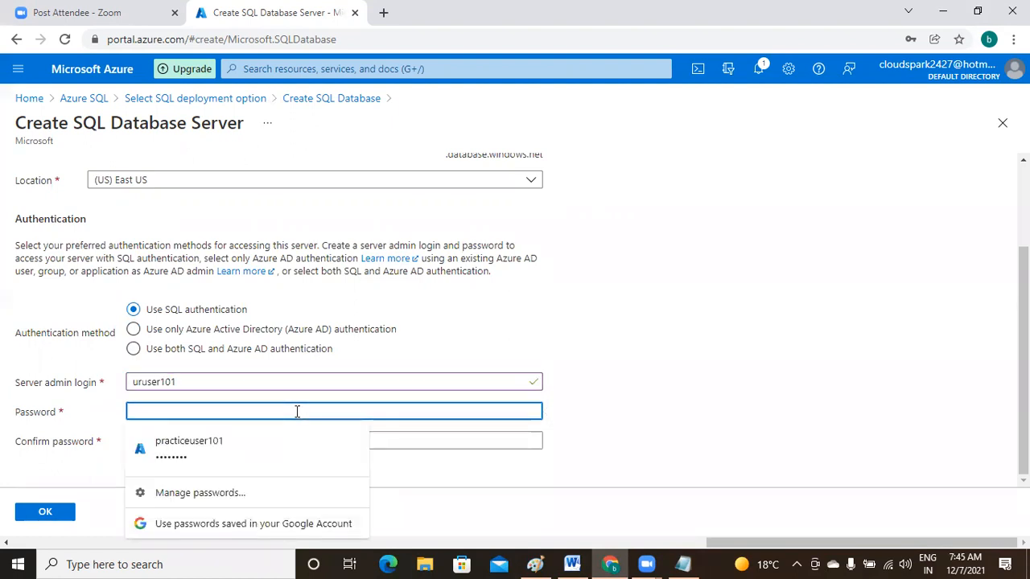
pyautogui.write('•••')
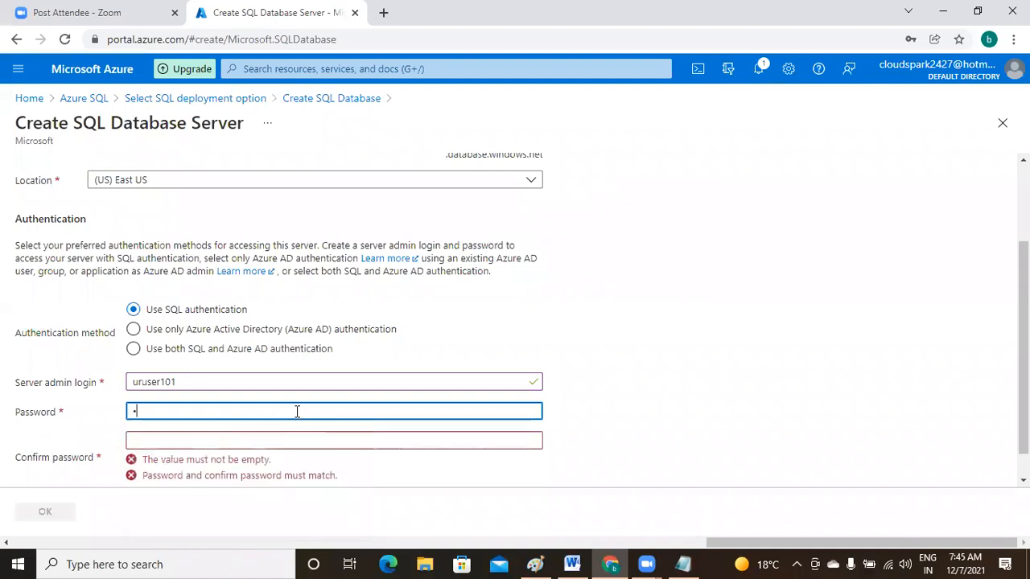
pyautogui.write('•••••')
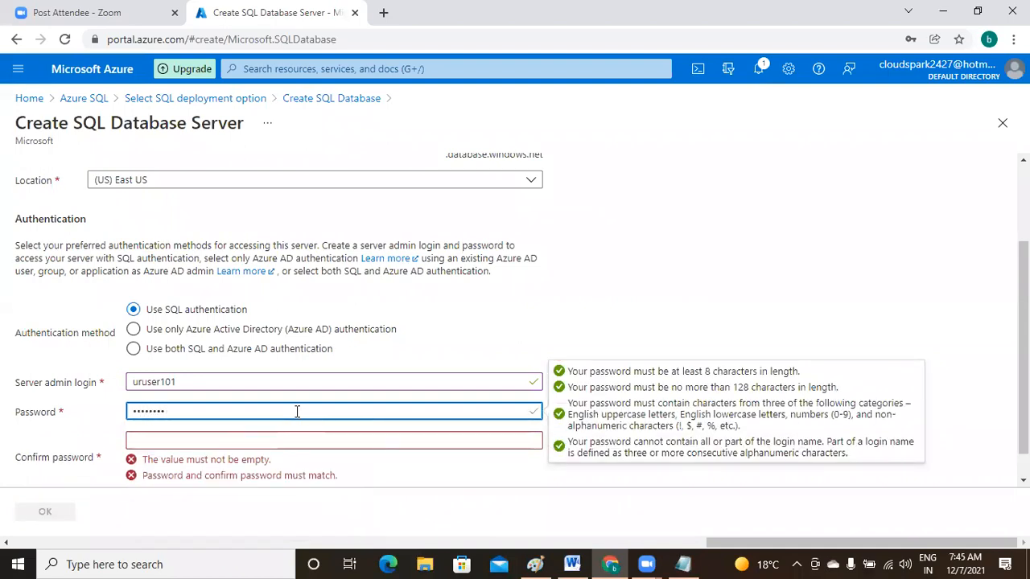
pyautogui.press('Tab')
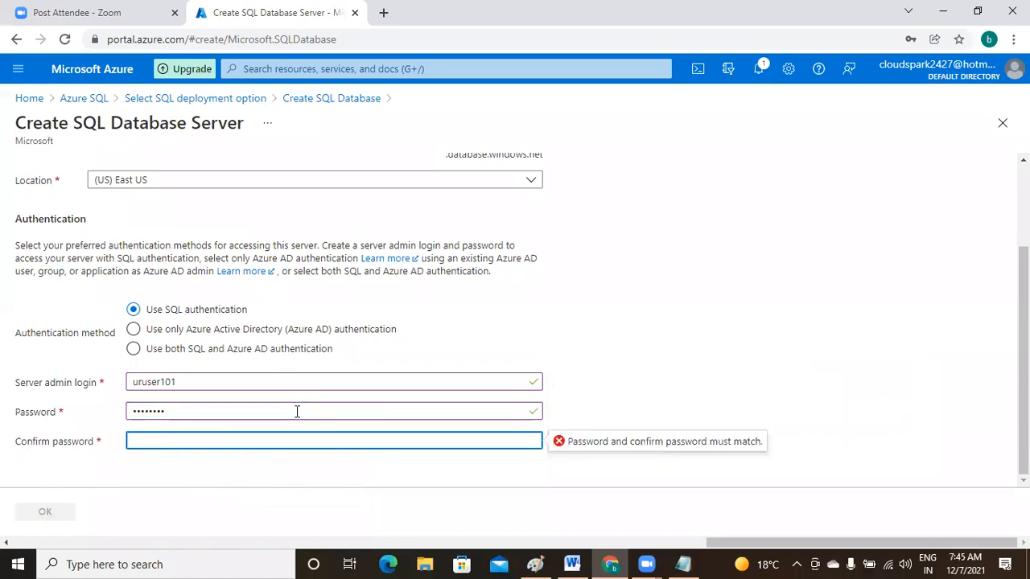
pyautogui.write('••••••••')
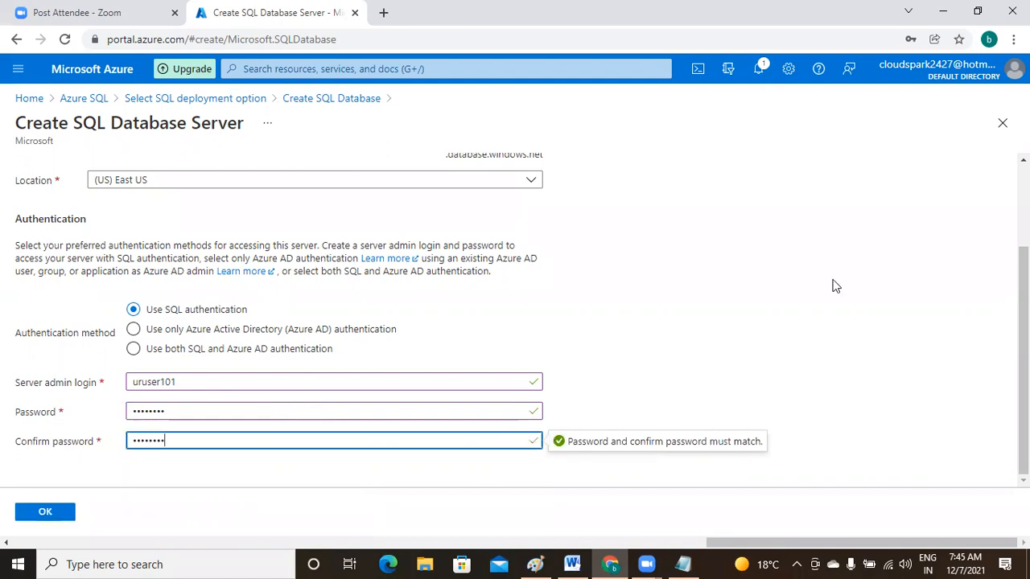
pyautogui.click(48, 512)
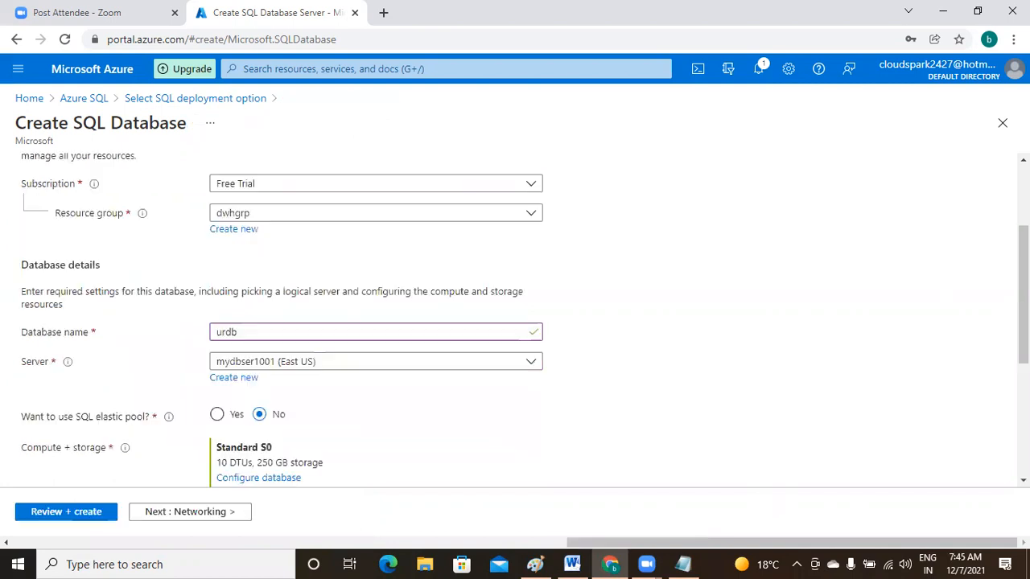
# - Review the SQL database configuration and submit it for creation
pyautogui.moveTo(1023, 290); pyautogui.dragTo(1023, 230)
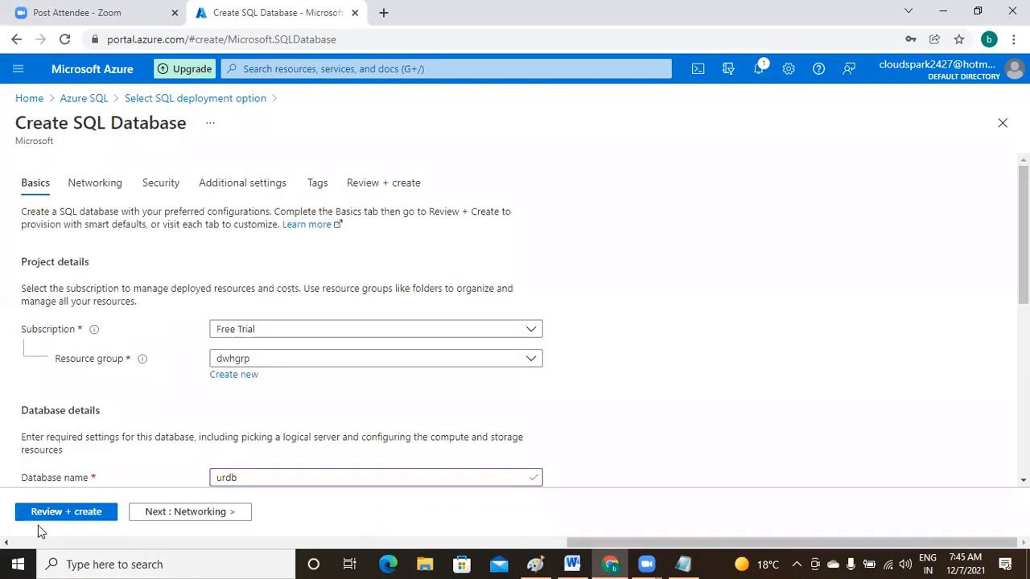
pyautogui.click(73, 518)
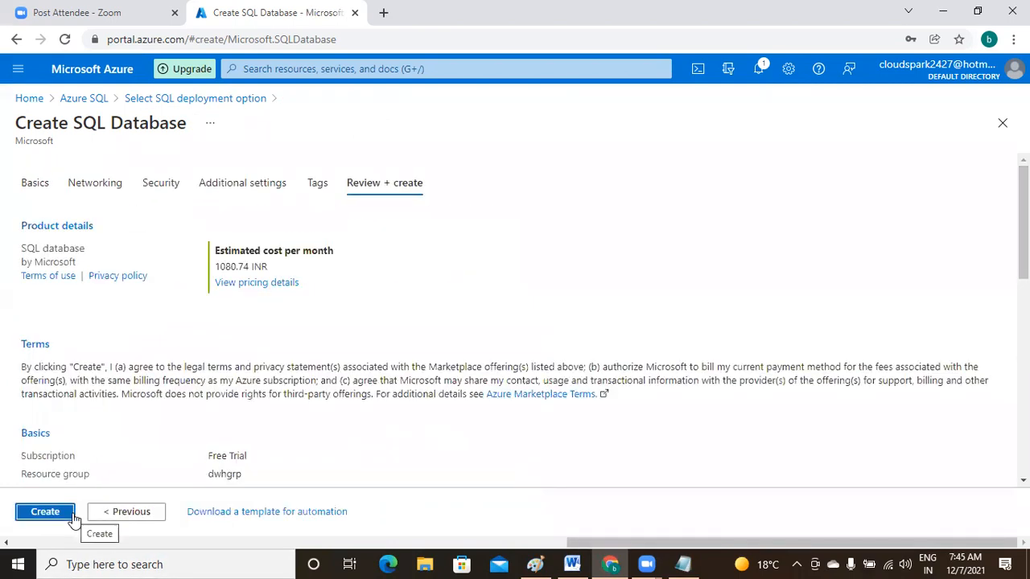
pyautogui.click(46, 513)
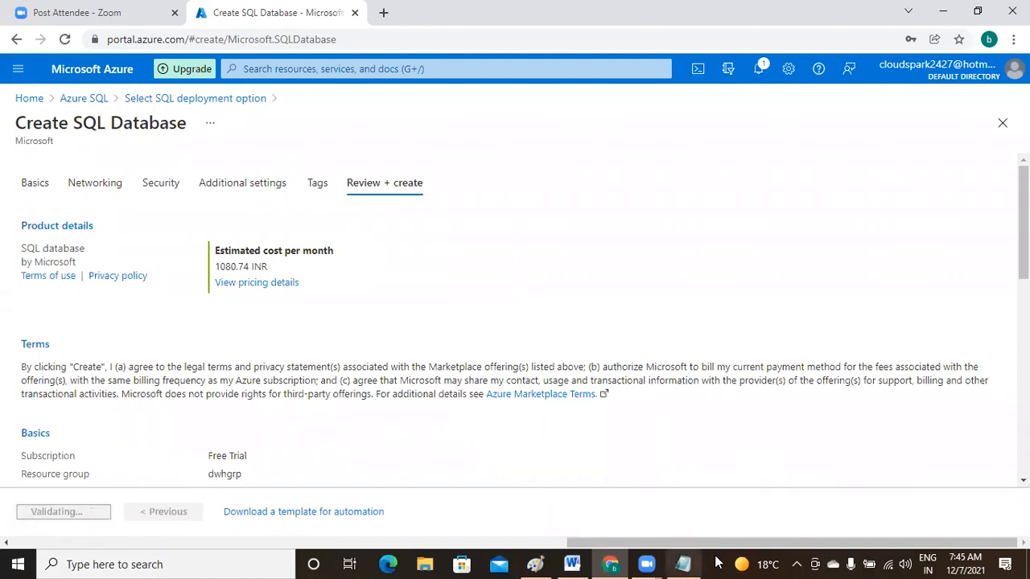
# - Switch to Notepad and add the line "user name : uruser101" followed by a blank line and a dashed separator
pyautogui.click(685, 564)
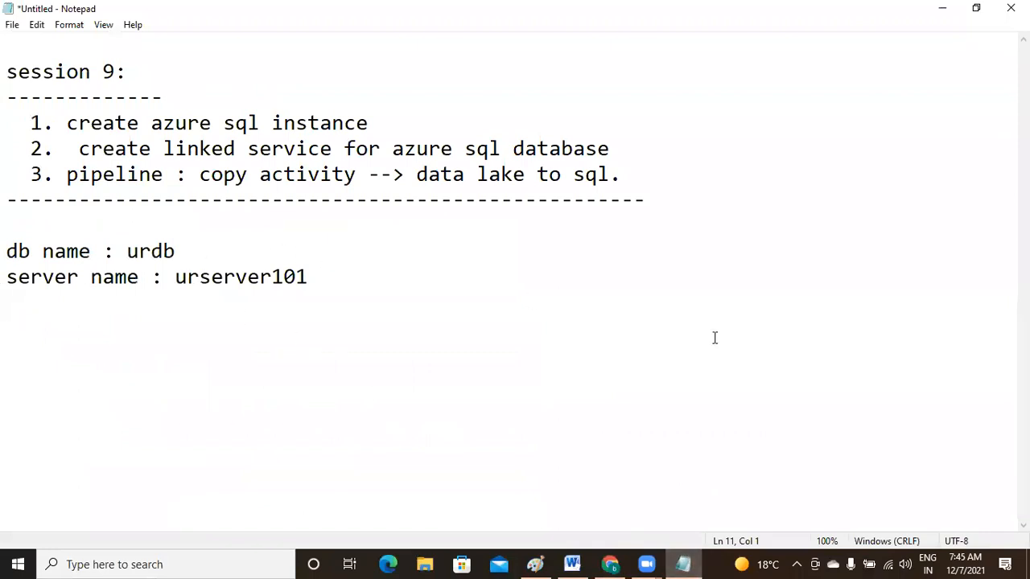
pyautogui.write('user nam')
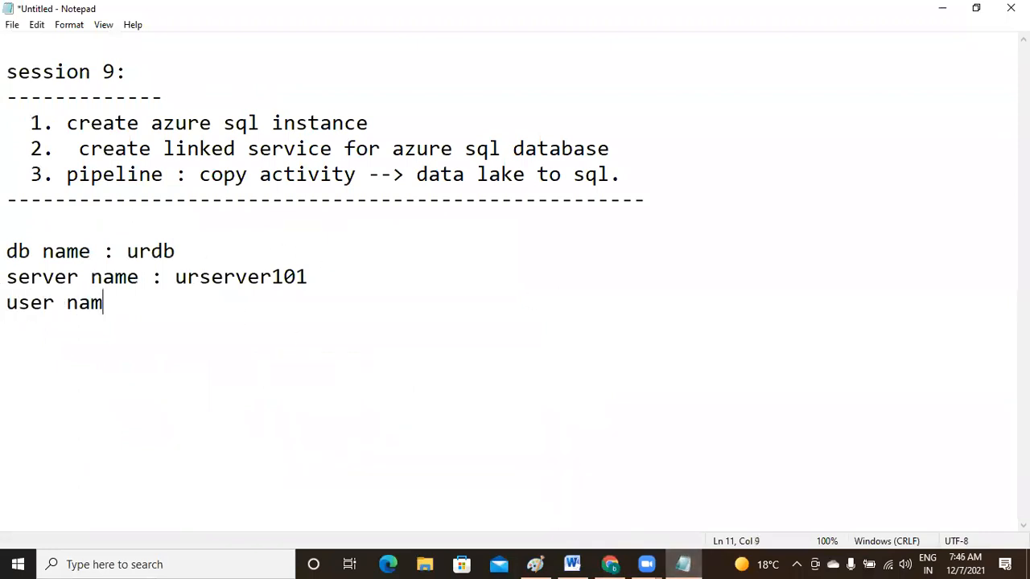
pyautogui.write('e : uruser101')
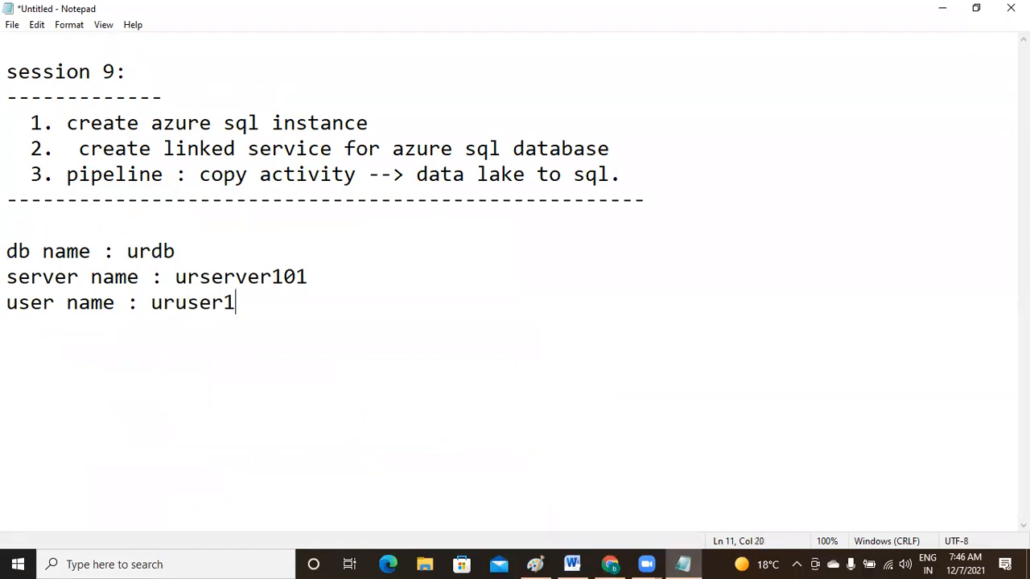
pyautogui.press('Return')
pyautogui.press('Return')
pyautogui.write('-------------------------')
# - Return to the deployment page in Chrome, save the new server login in the browser, and briefly check the Notepad notes
pyautogui.click(610, 564)
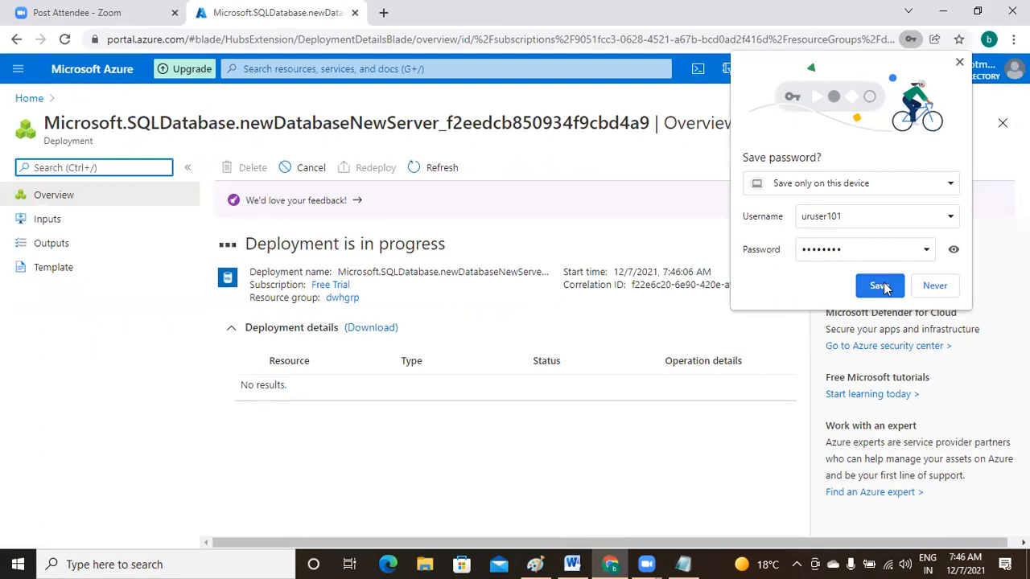
pyautogui.click(880, 287)
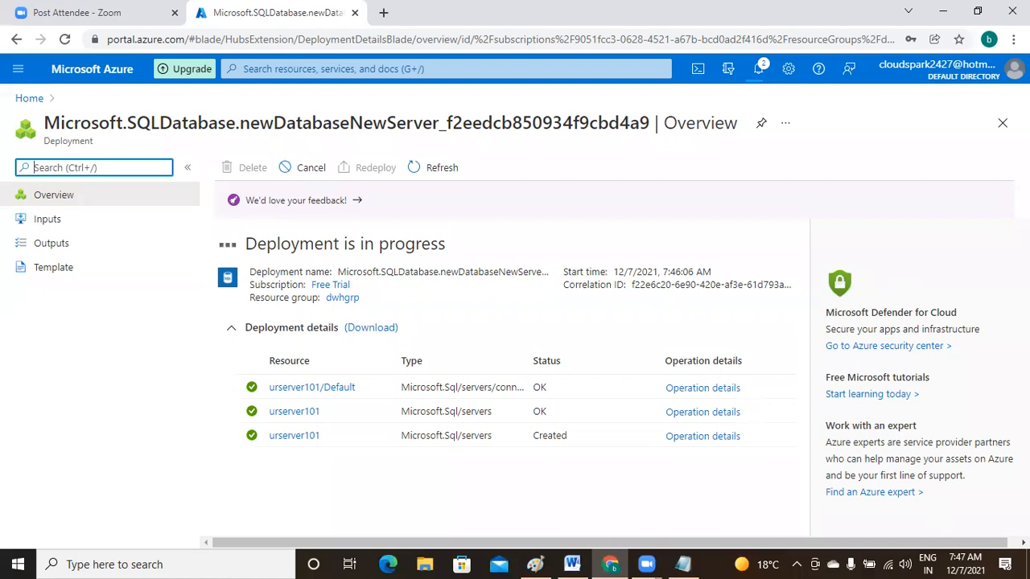
pyautogui.click(681, 563)
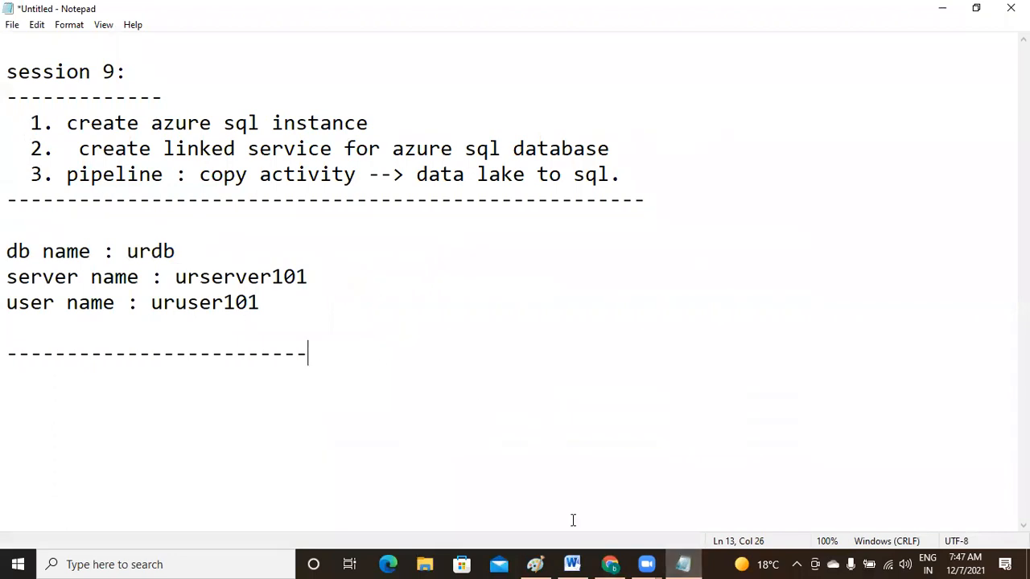
pyautogui.click(609, 564)
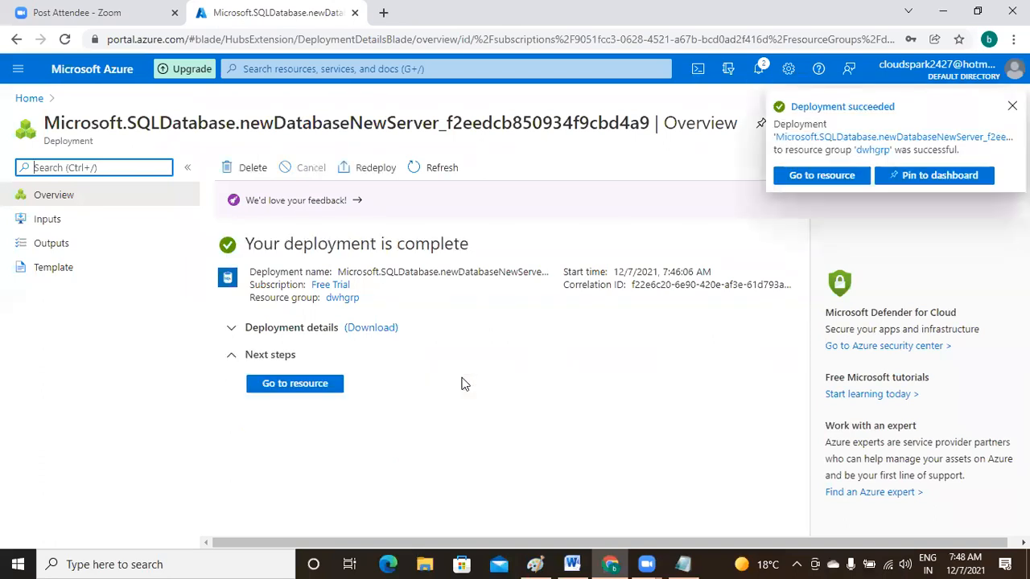
# - Open the deployed urdb database and try to sign in to its query editor with the saved SQL server login
pyautogui.click(292, 385)
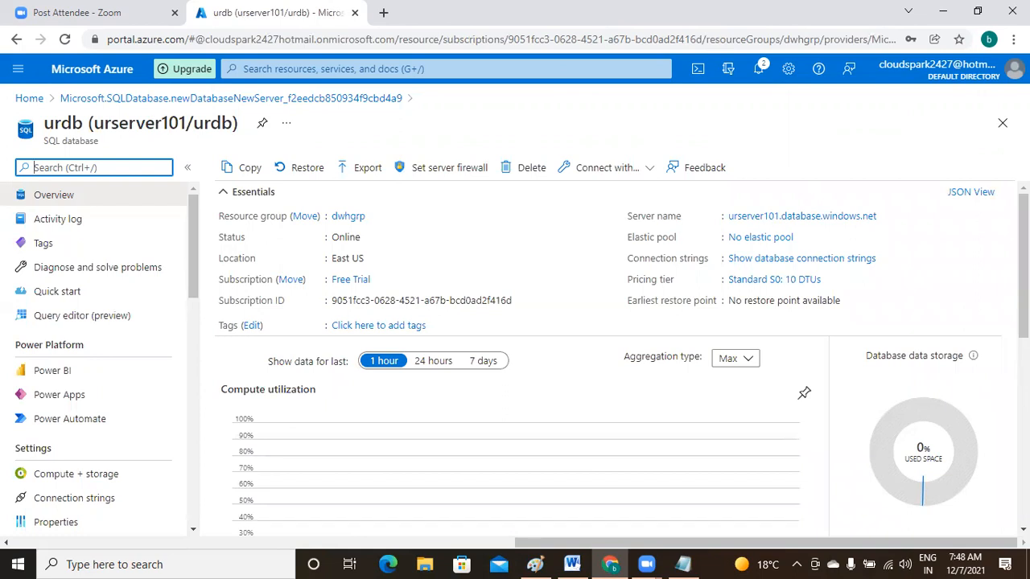
pyautogui.click(68, 316)
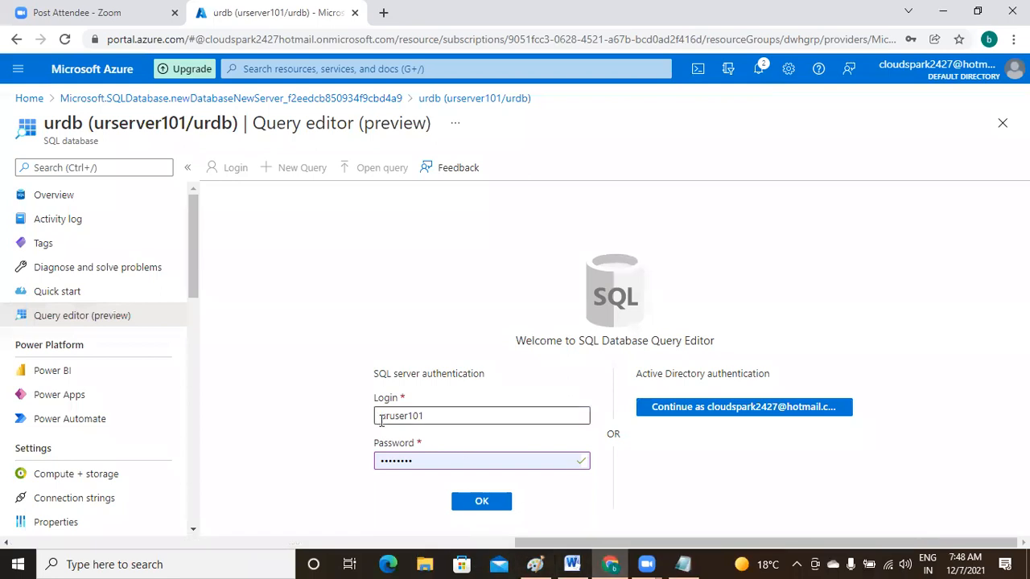
pyautogui.click(486, 502)
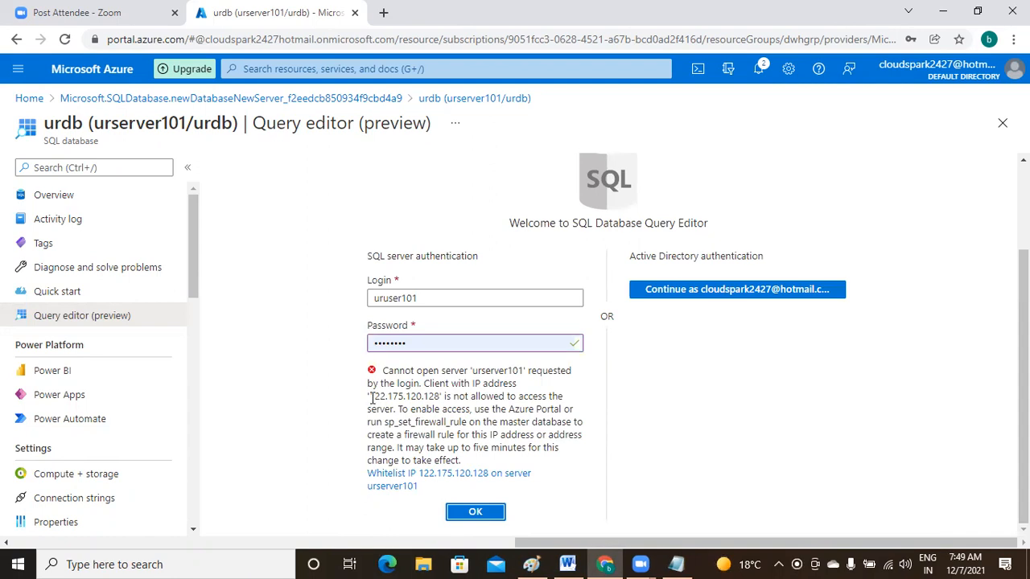
pyautogui.moveTo(371, 400); pyautogui.dragTo(443, 400)
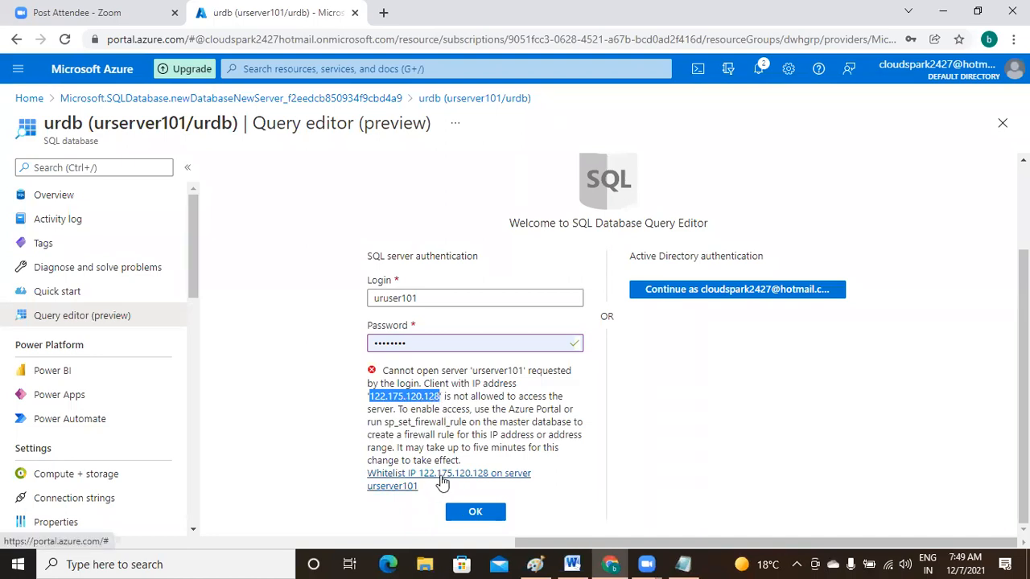
# - Whitelist the blocked client IP on server urserver101 and sign in to the urdb query editor with the saved login
pyautogui.click(500, 410)
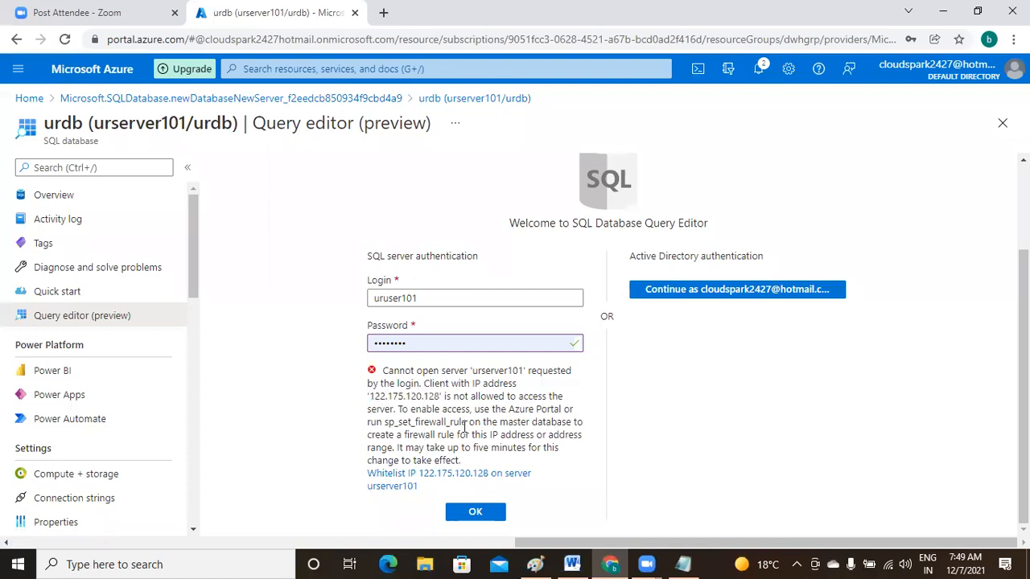
pyautogui.click(432, 480)
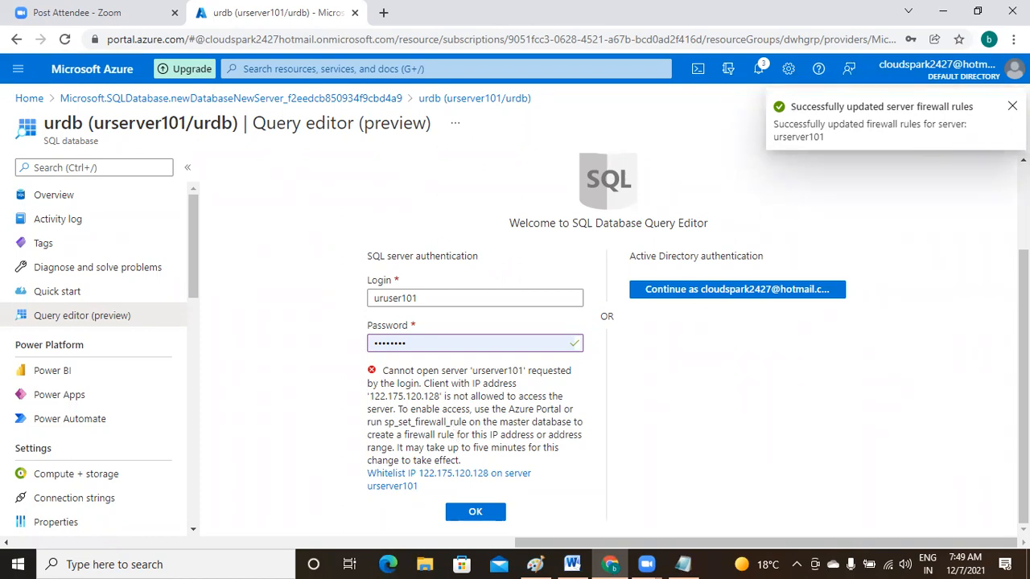
pyautogui.scroll(2, 568, 236)
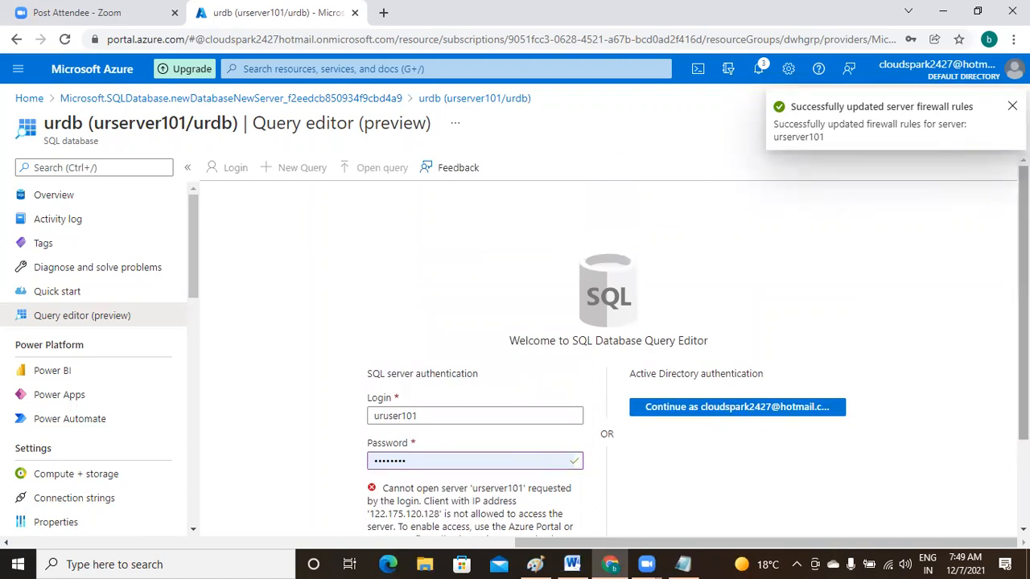
pyautogui.scroll(-2, 844, 437)
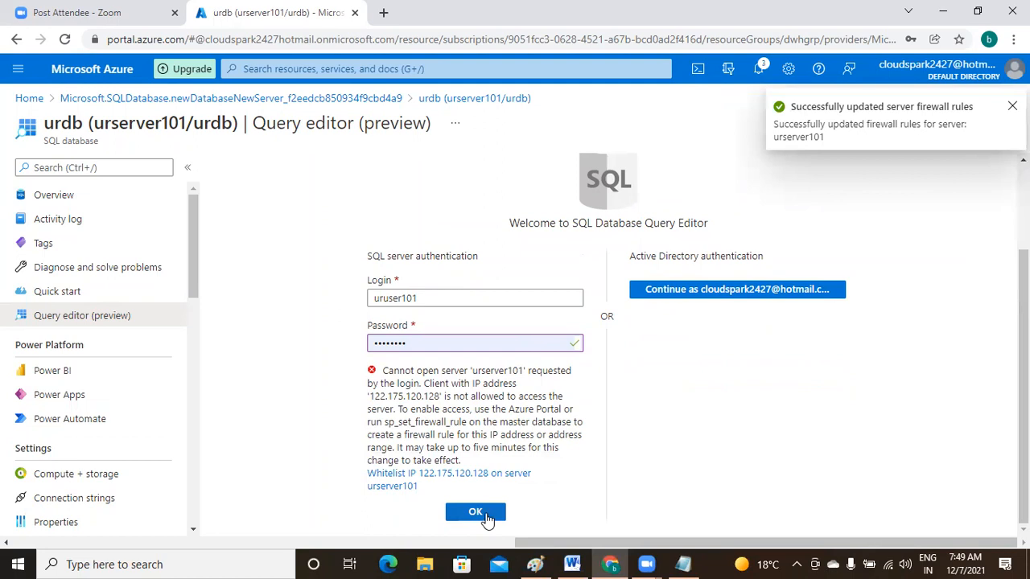
pyautogui.click(475, 512)
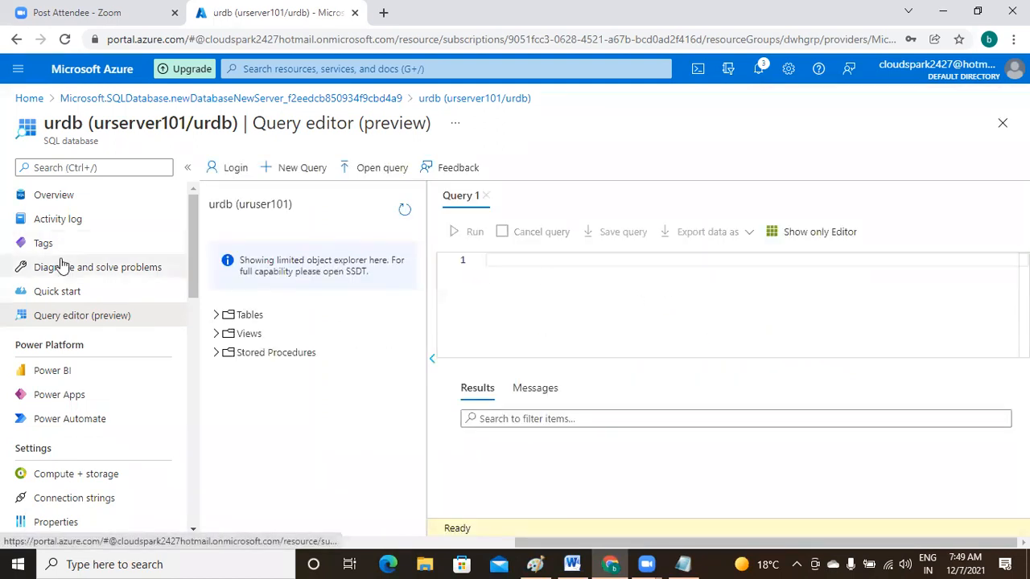
# - Leave the query editor, discarding unsaved edits, examine the server firewall settings from the database overview, and return to urdb
pyautogui.click(75, 201)
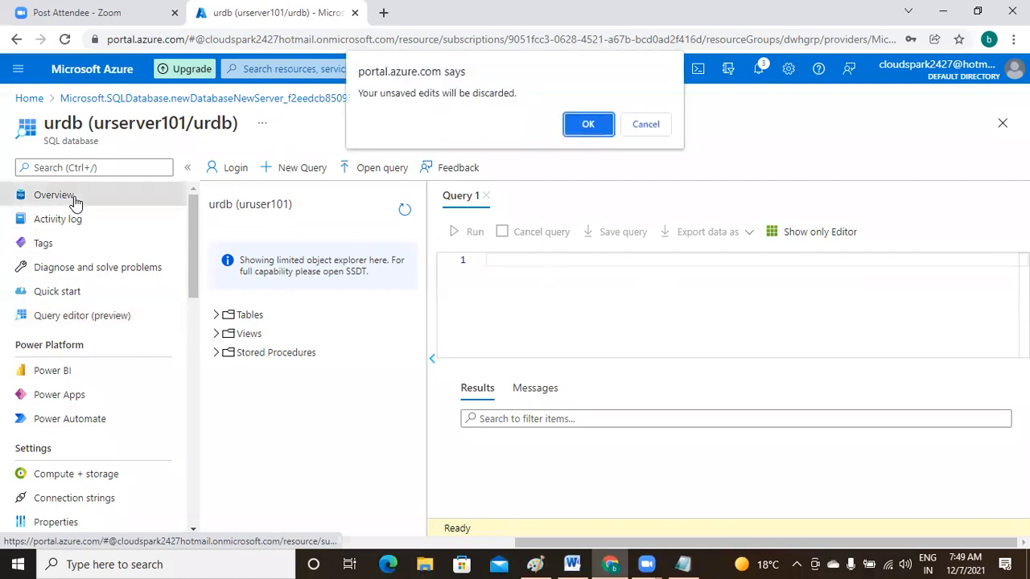
pyautogui.click(585, 126)
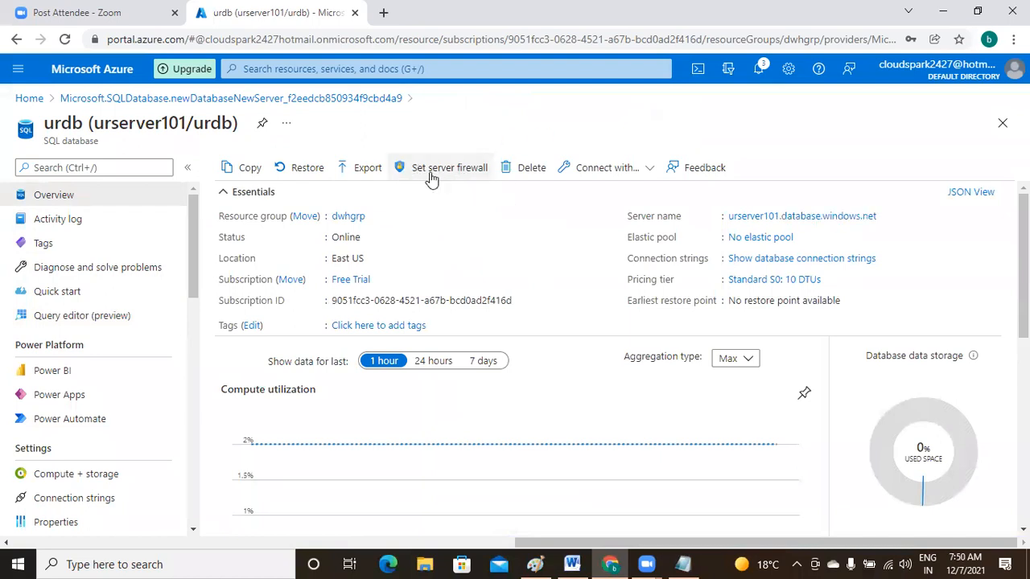
pyautogui.click(464, 176)
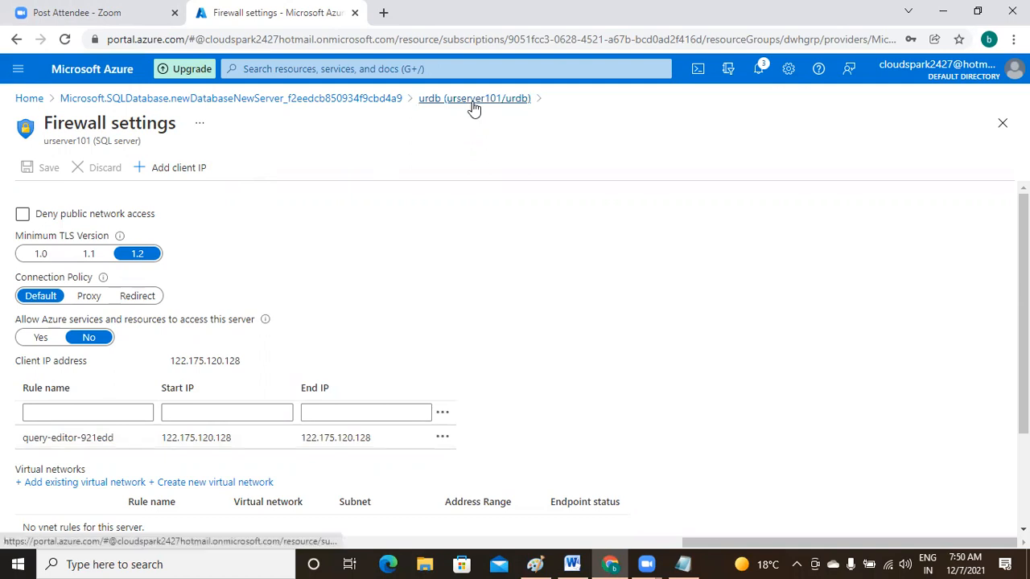
pyautogui.click(434, 97)
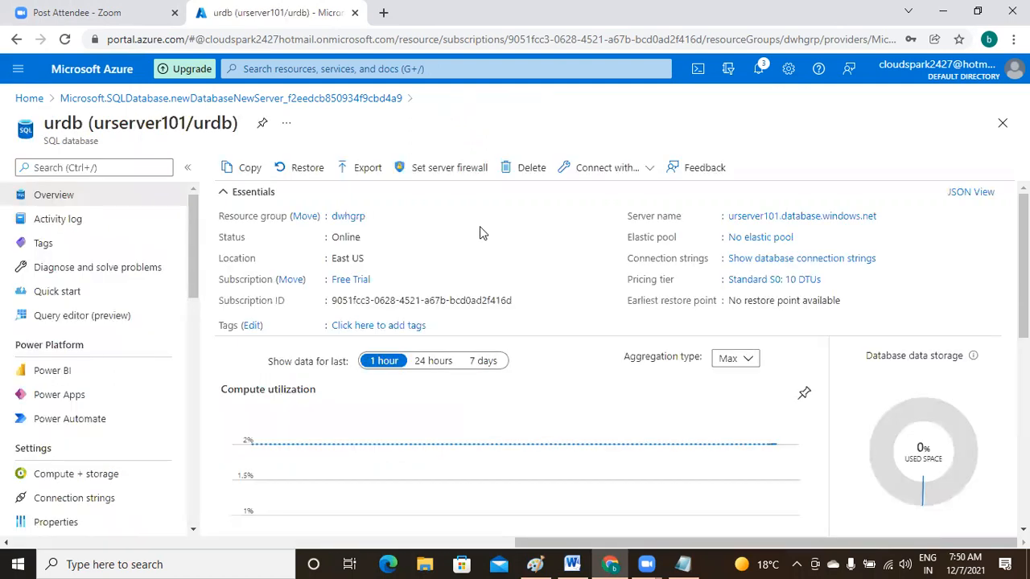
# - Reopen the urdb query editor, sign in with the saved SQL server login, and check the Tables folder
pyautogui.click(80, 322)
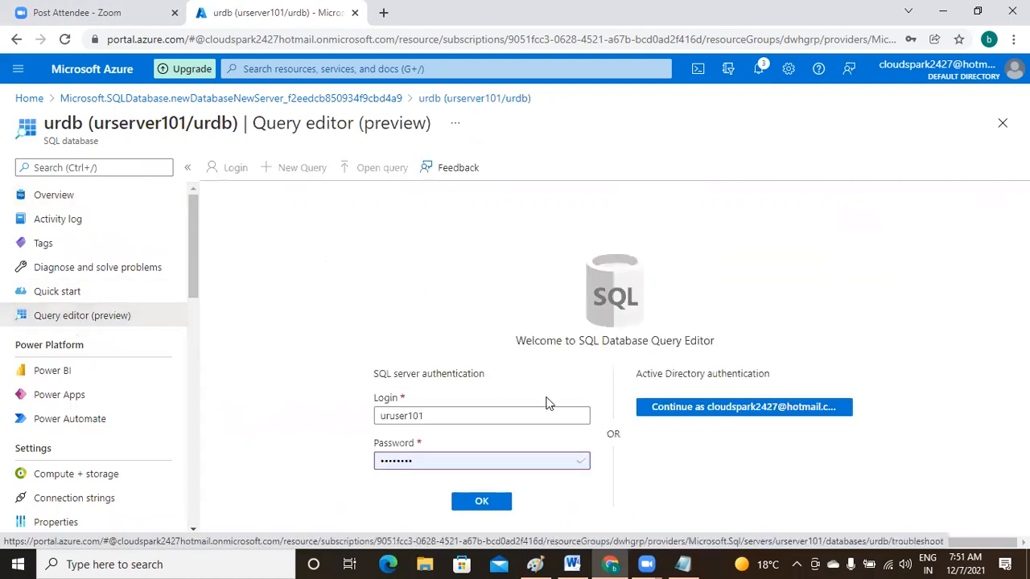
pyautogui.click(492, 502)
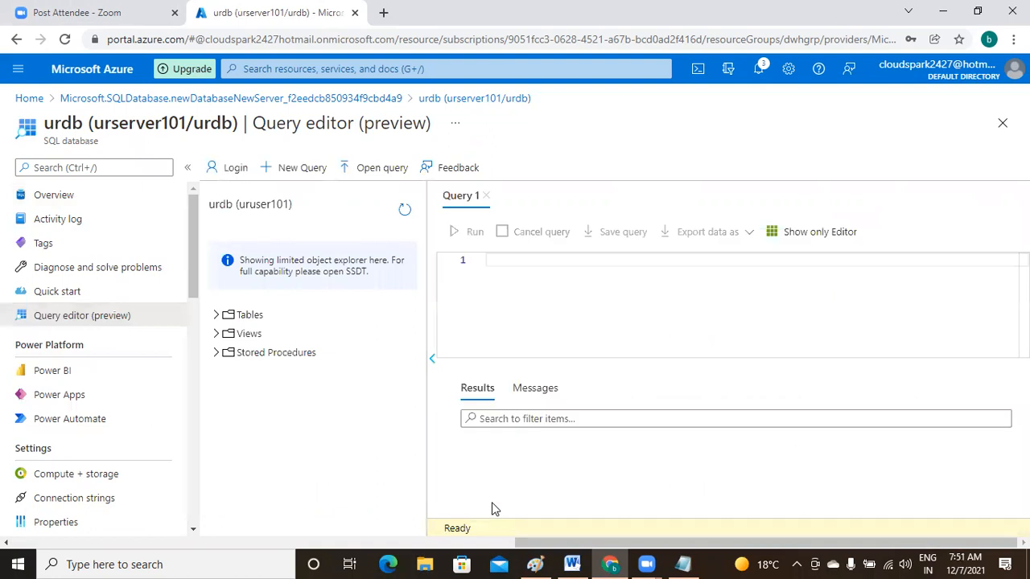
pyautogui.click(216, 316)
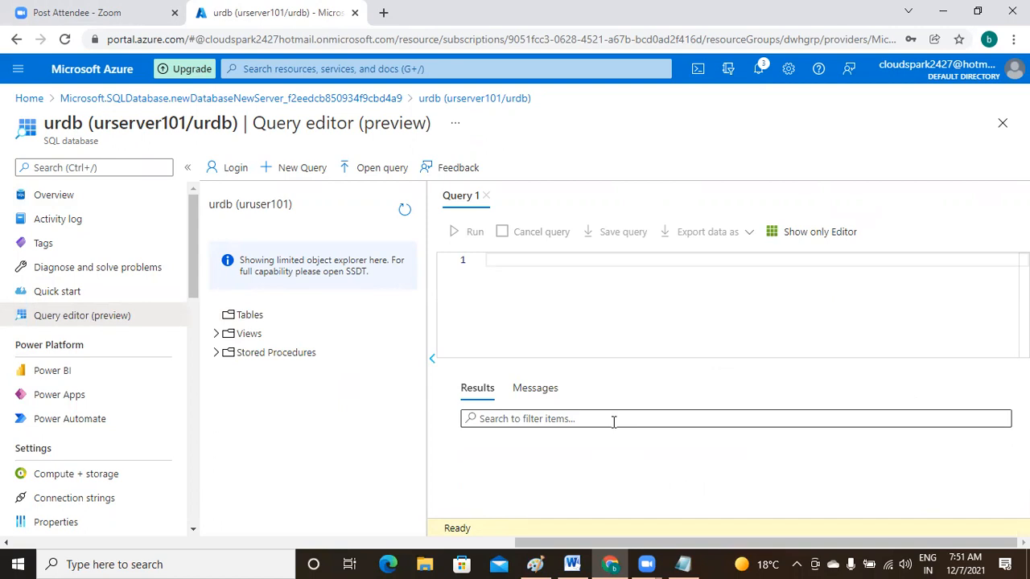
# - Write and run a query creating table employee with columns id int, name char(20), sal int, gend char(10) and dno int
pyautogui.click(526, 262)
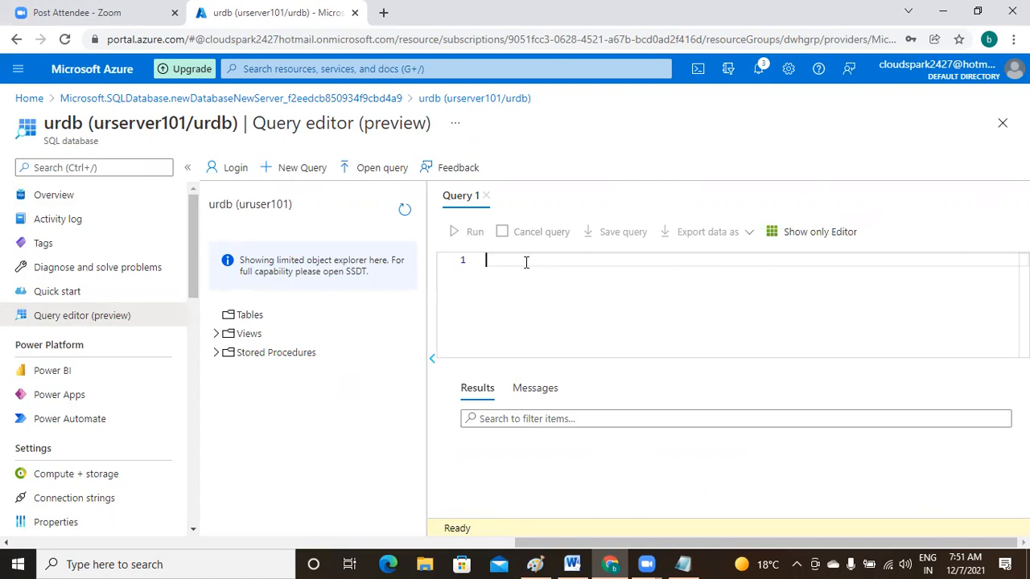
pyautogui.write('create table')
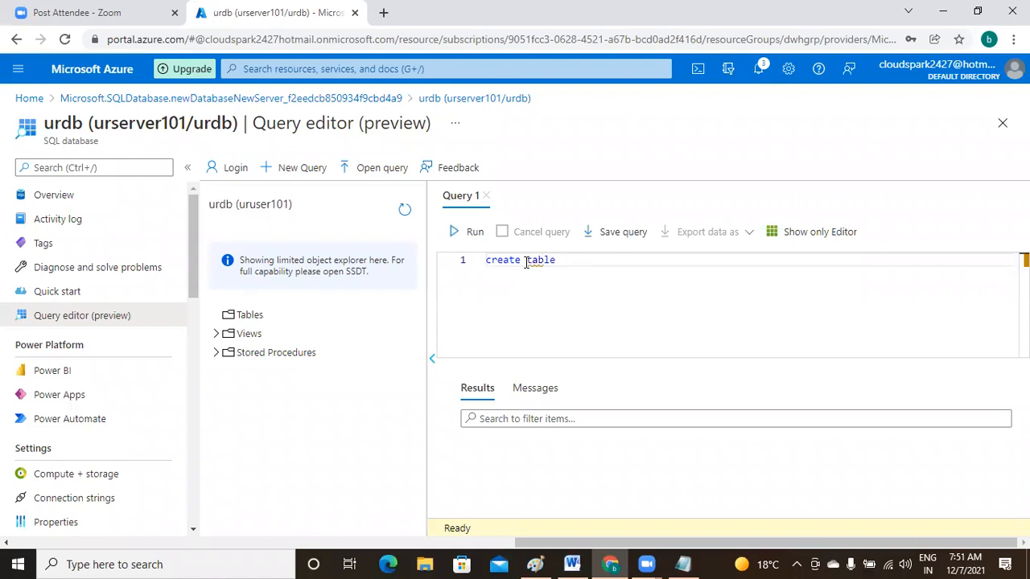
pyautogui.write('  employee(id int, name')
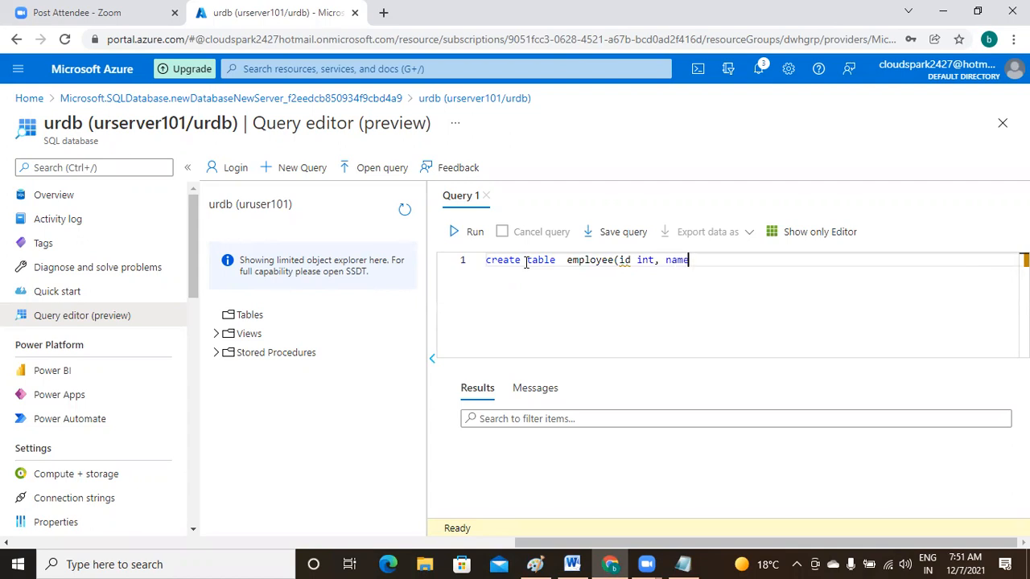
pyautogui.write(' char(20), sal int, ')
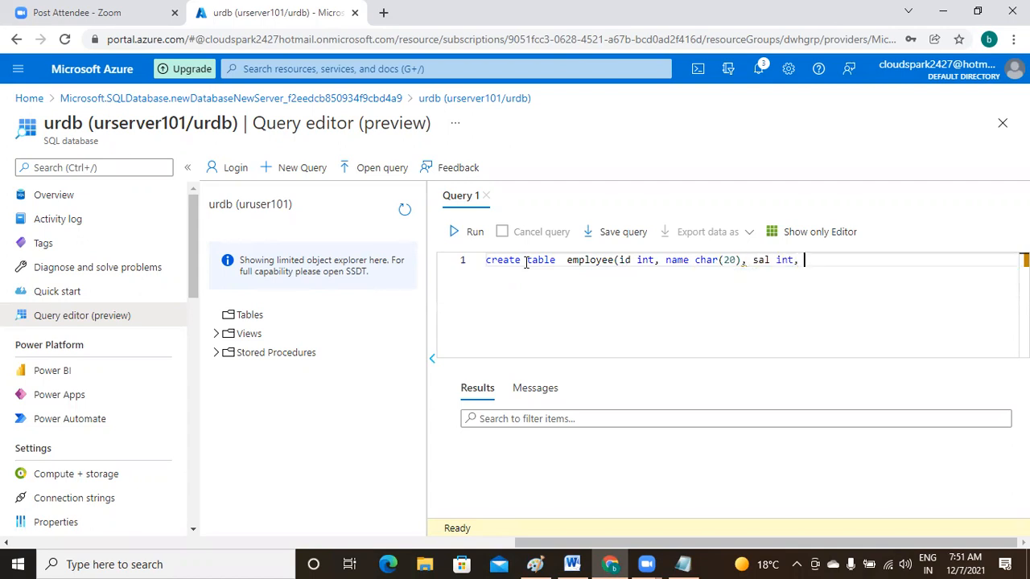
pyautogui.write('gend char')
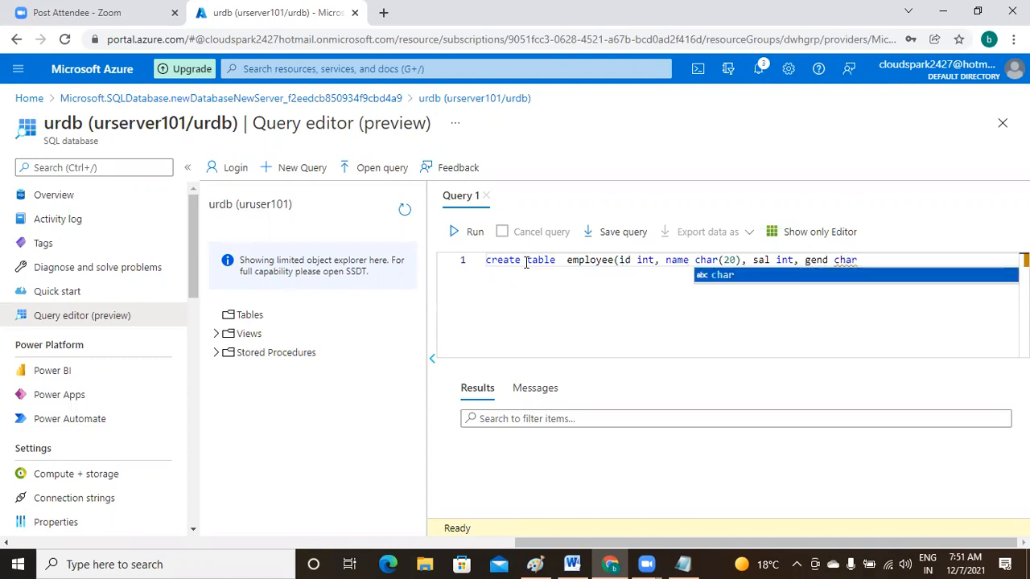
pyautogui.write('(10), d')
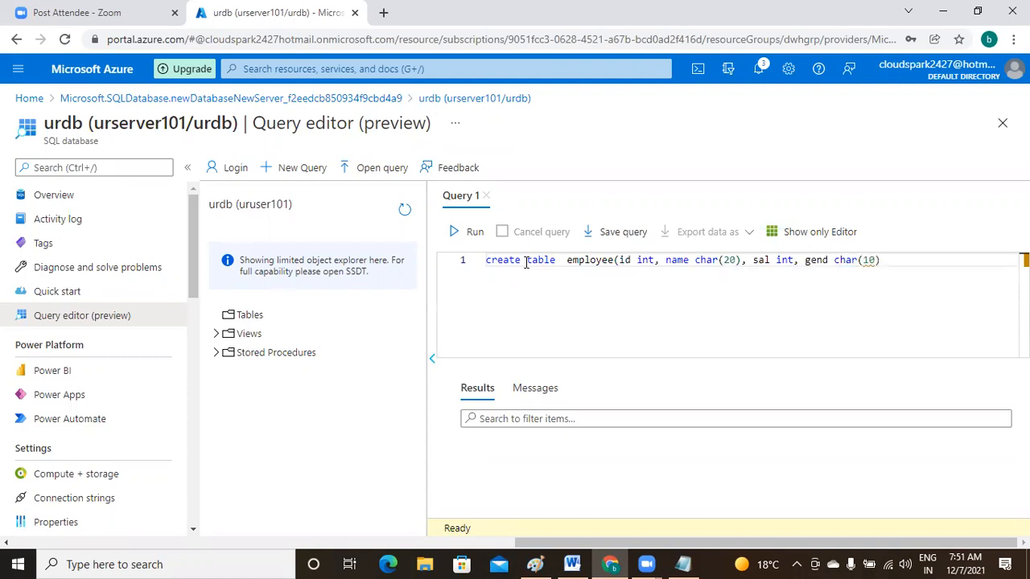
pyautogui.write('no int')
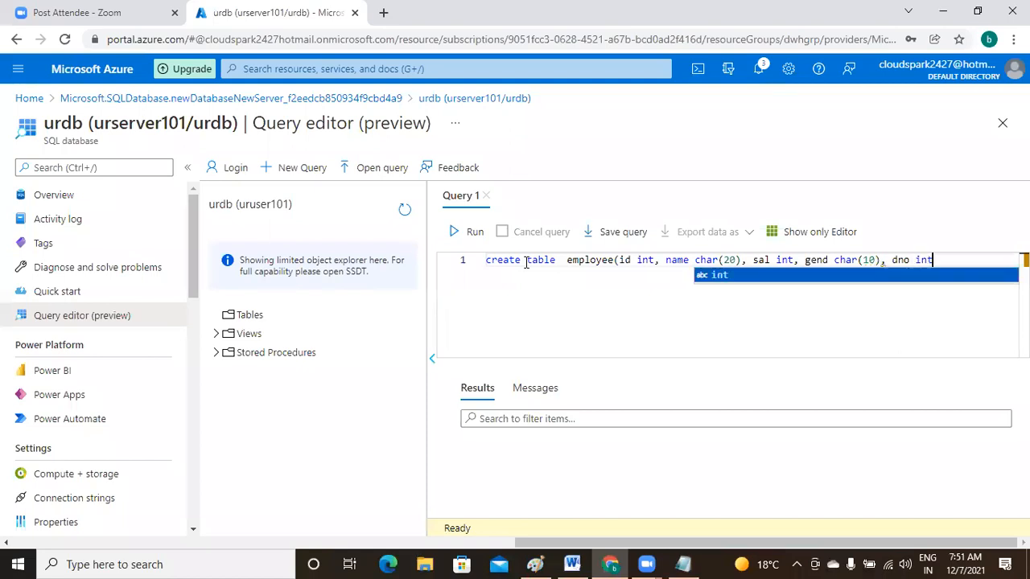
pyautogui.write(');')
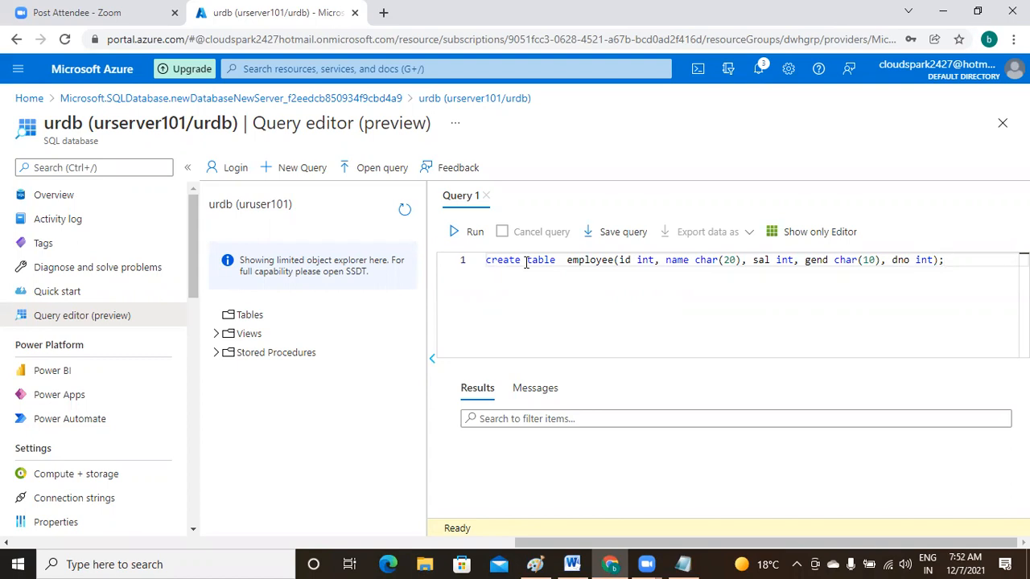
pyautogui.press('Return')
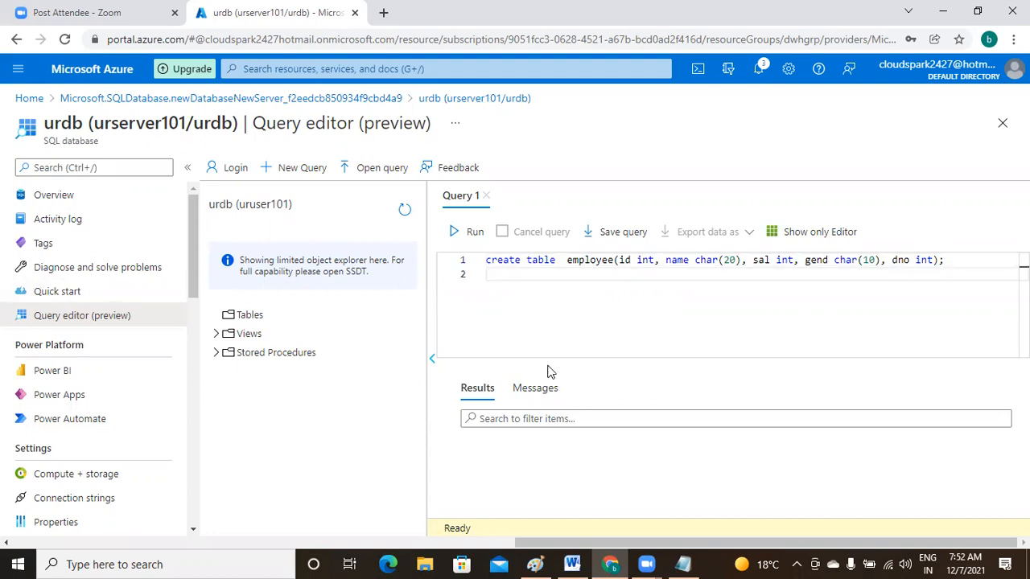
pyautogui.click(472, 234)
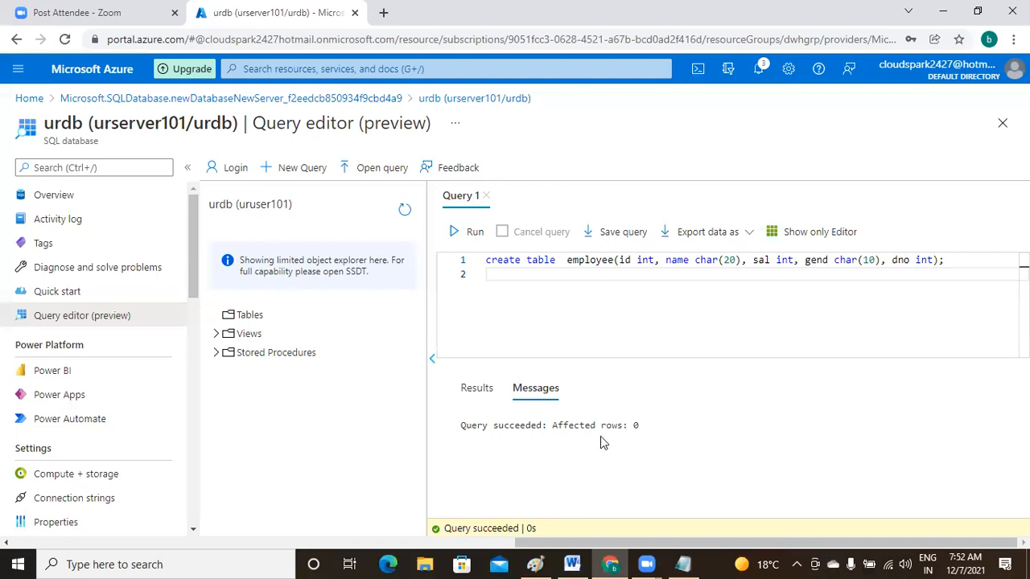
# - Refresh the urdb object explorer and expand the Tables folder to check for the employee table
pyautogui.click(240, 316)
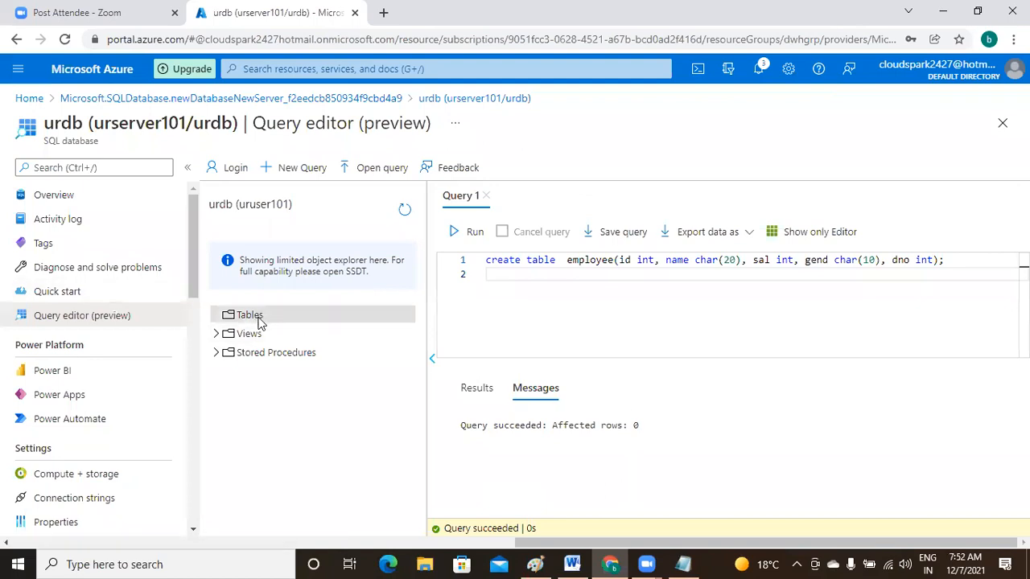
pyautogui.click(404, 211)
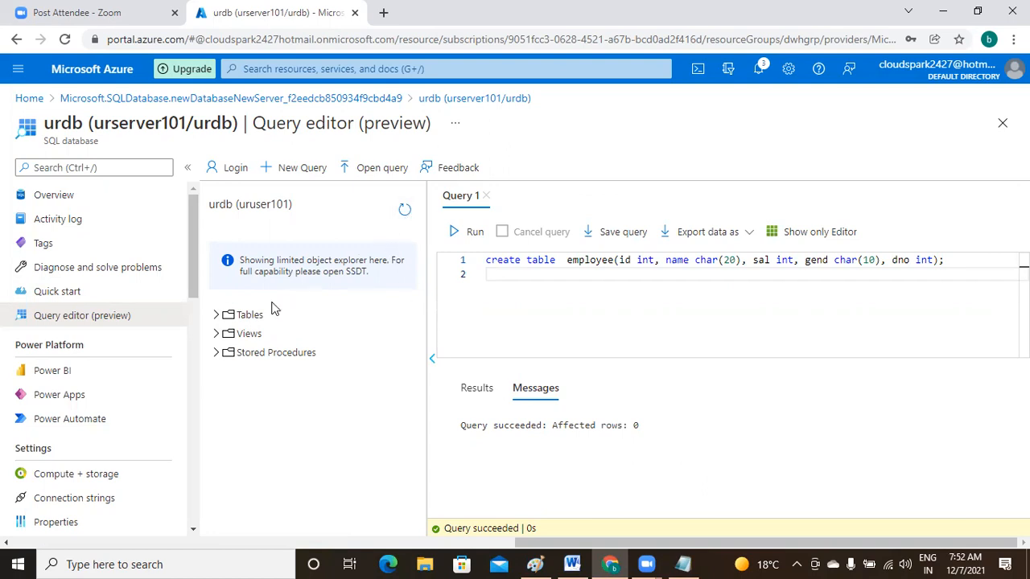
pyautogui.click(216, 316)
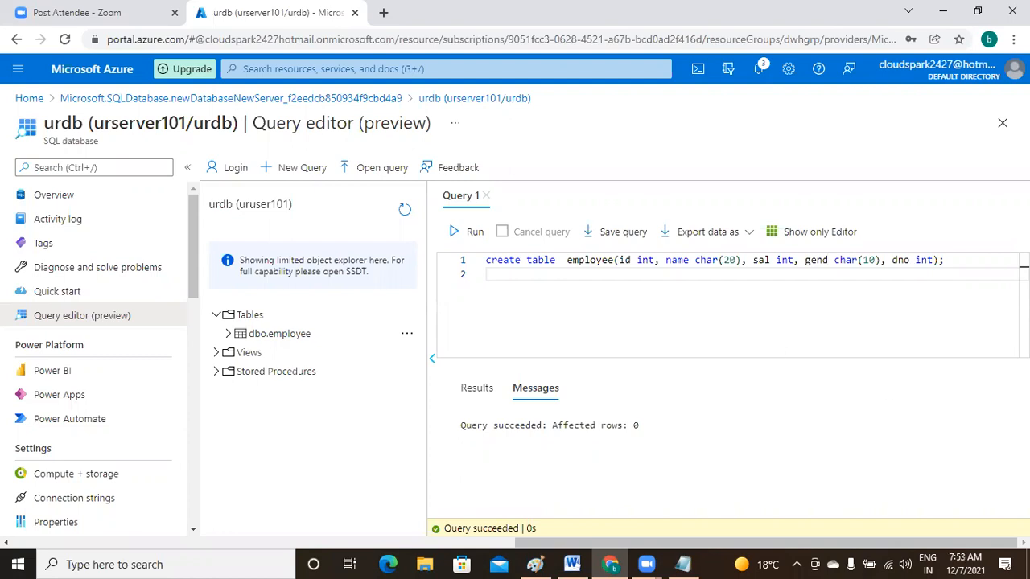
# - Switch to Notepad and add the line "--> added client ip to firewall rules." below item 1, "create azure sql instance"
pyautogui.click(683, 563)
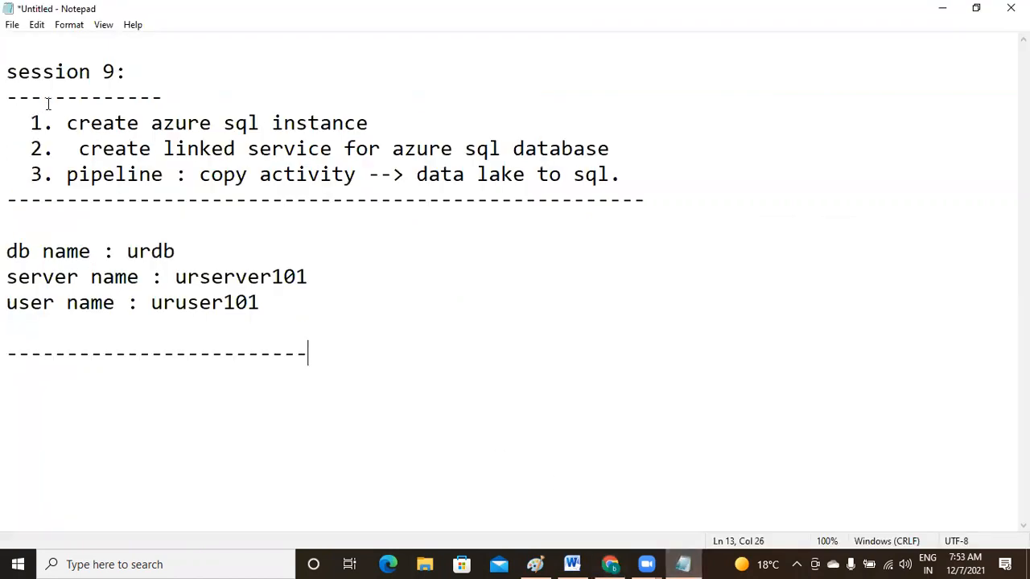
pyautogui.click(384, 122)
pyautogui.press('Return')
pyautogui.write('--')
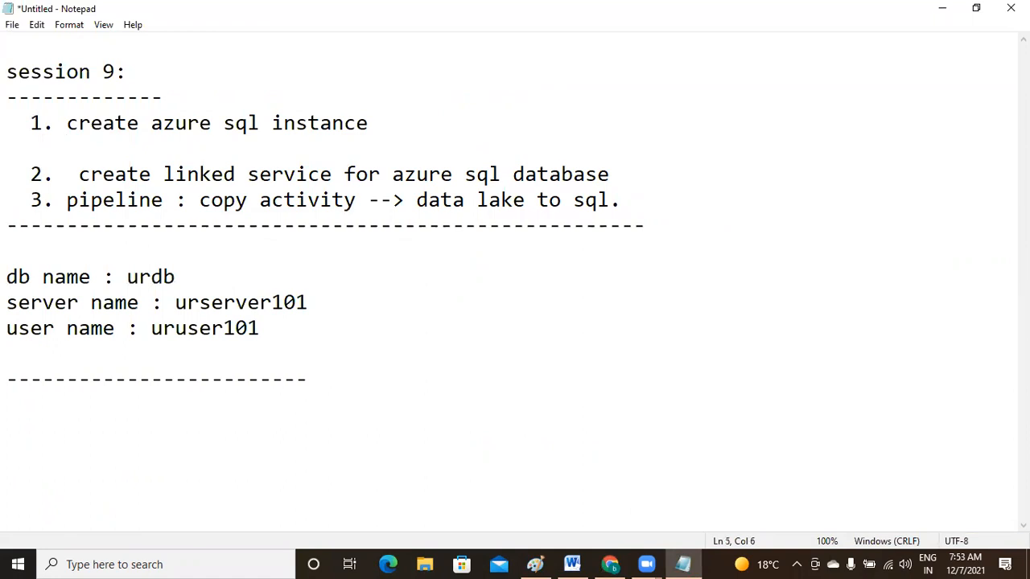
pyautogui.write('> added clie')
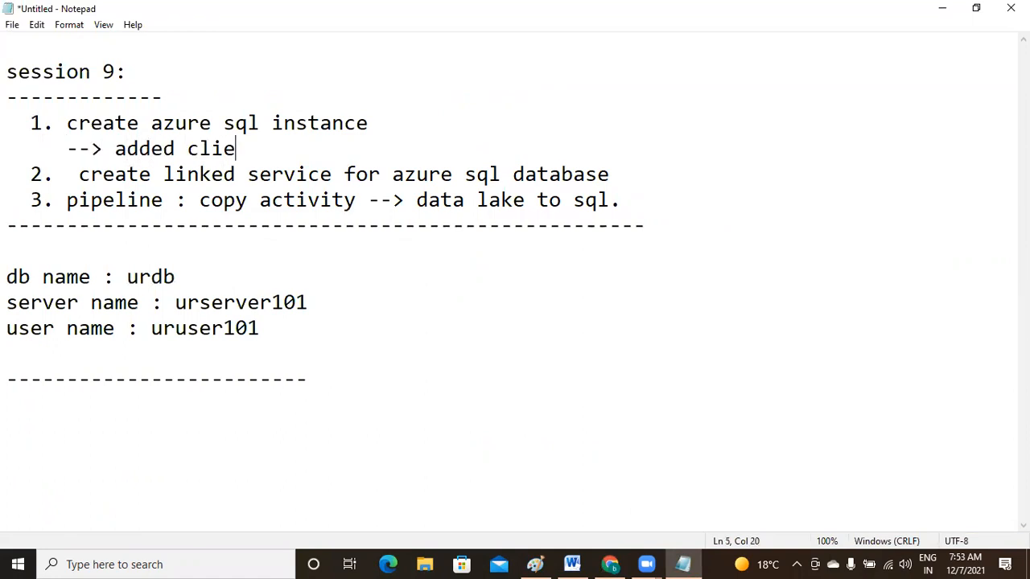
pyautogui.write('nt ip to fir')
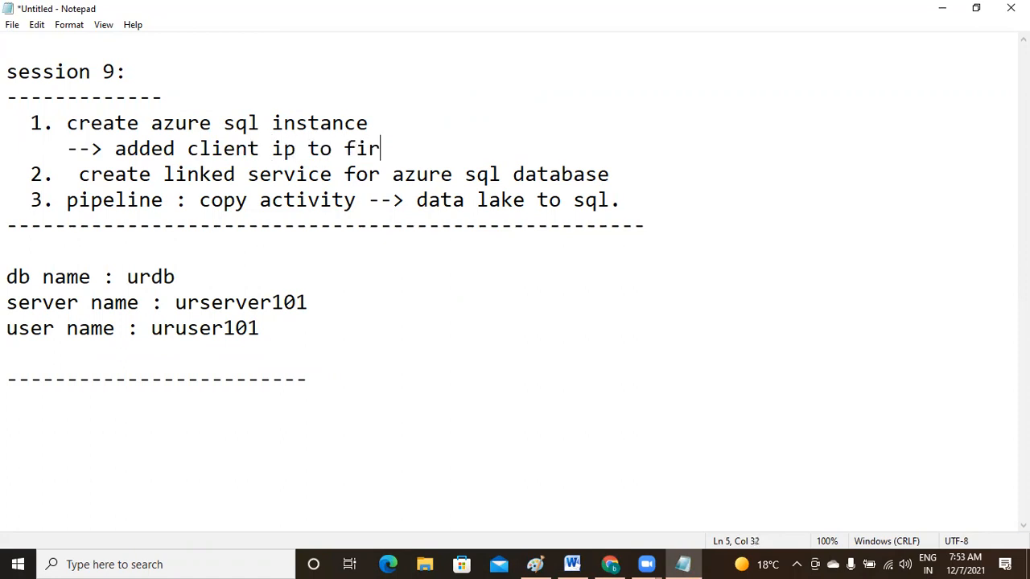
pyautogui.write('ewall ')
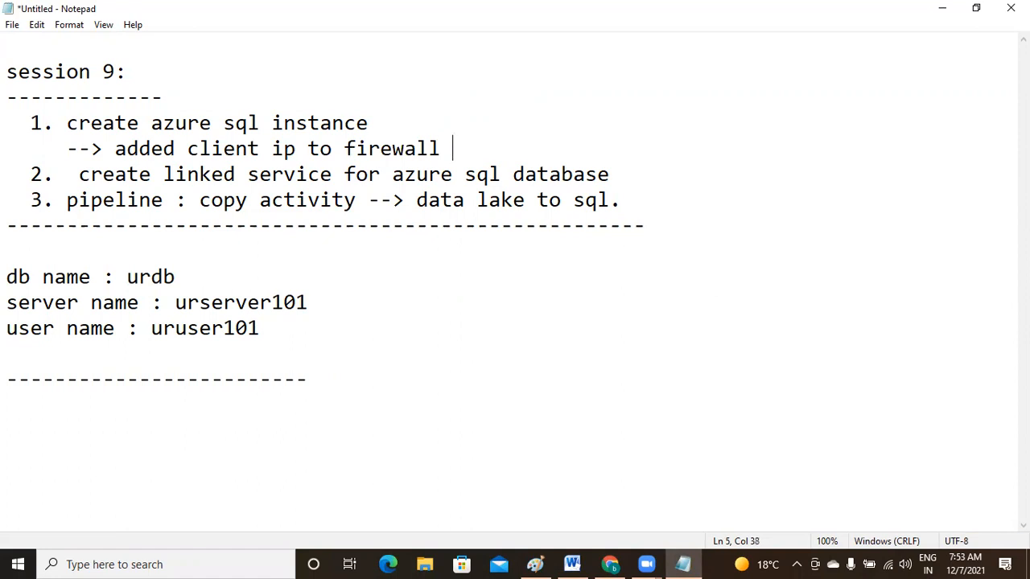
pyautogui.write('rules.')
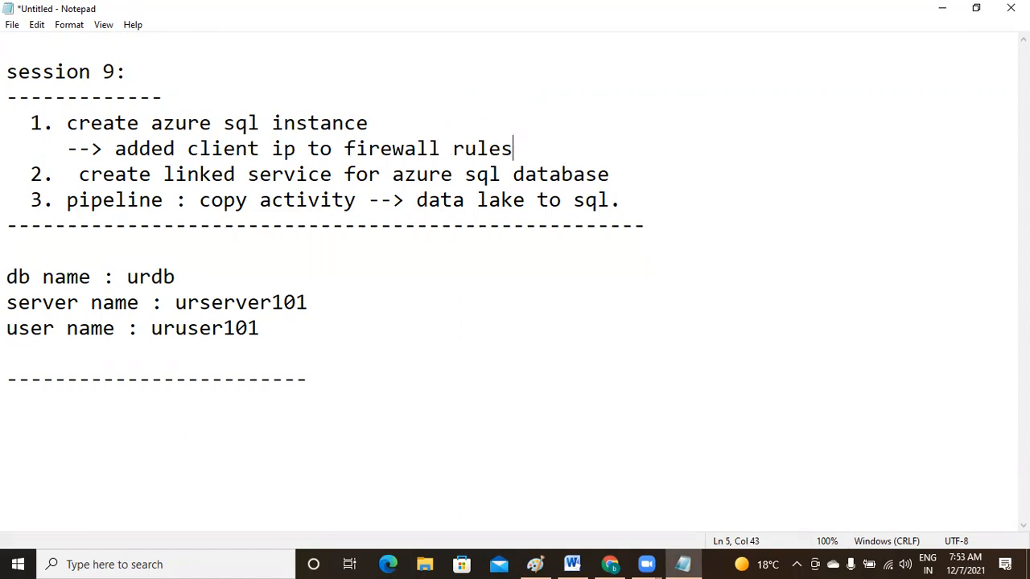
# - Add the line "--> created a table. (employee)" below the firewall note, followed by a blank line
pyautogui.press('Return')
pyautogui.write('--')
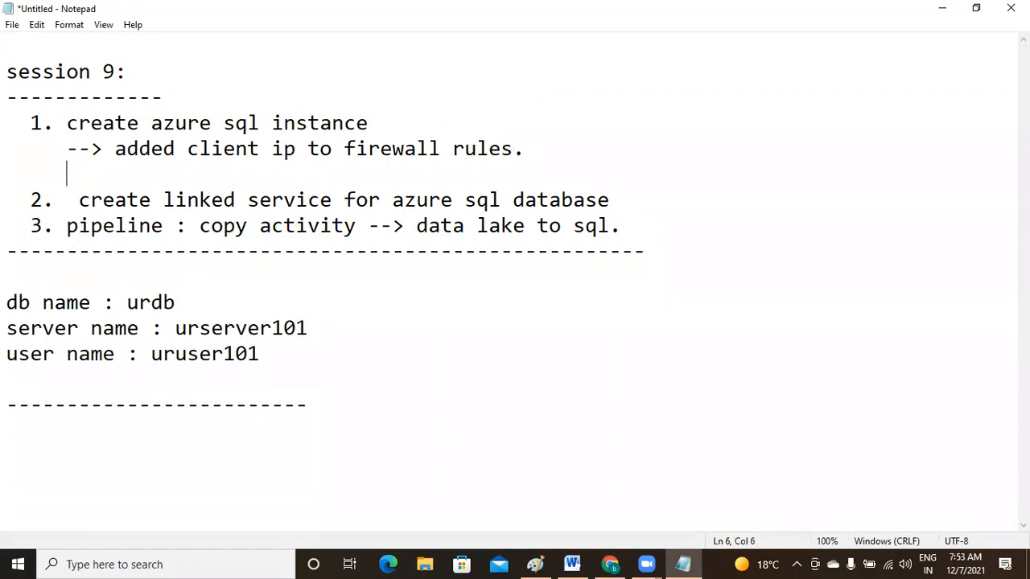
pyautogui.write('> create')
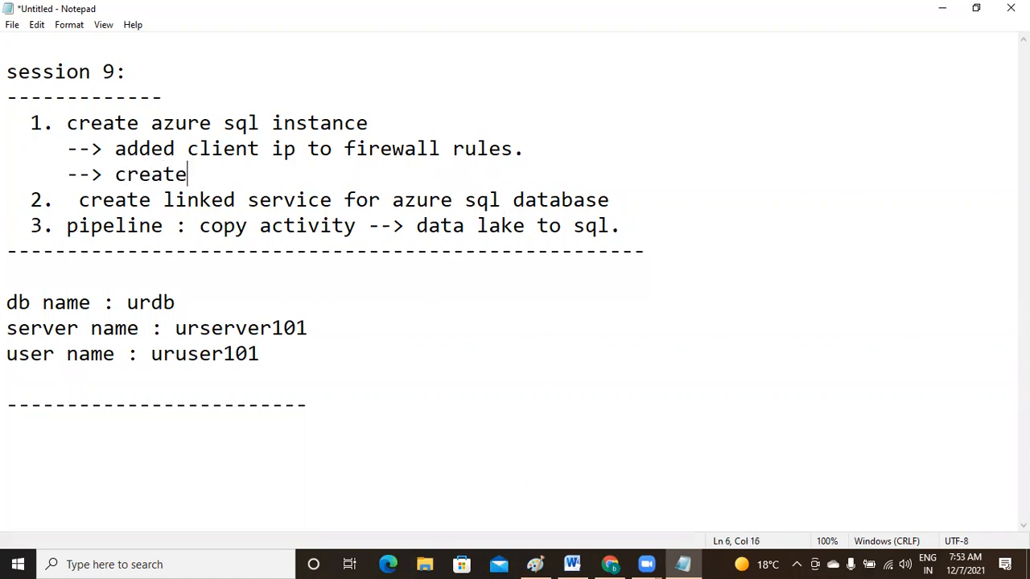
pyautogui.write('d a table')
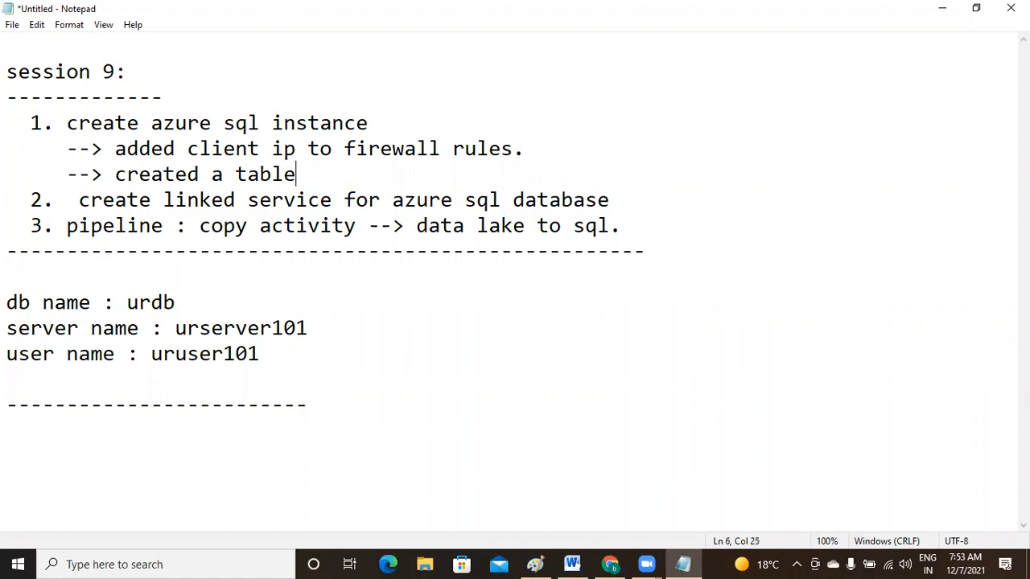
pyautogui.write('. (employee)')
pyautogui.press('Return')
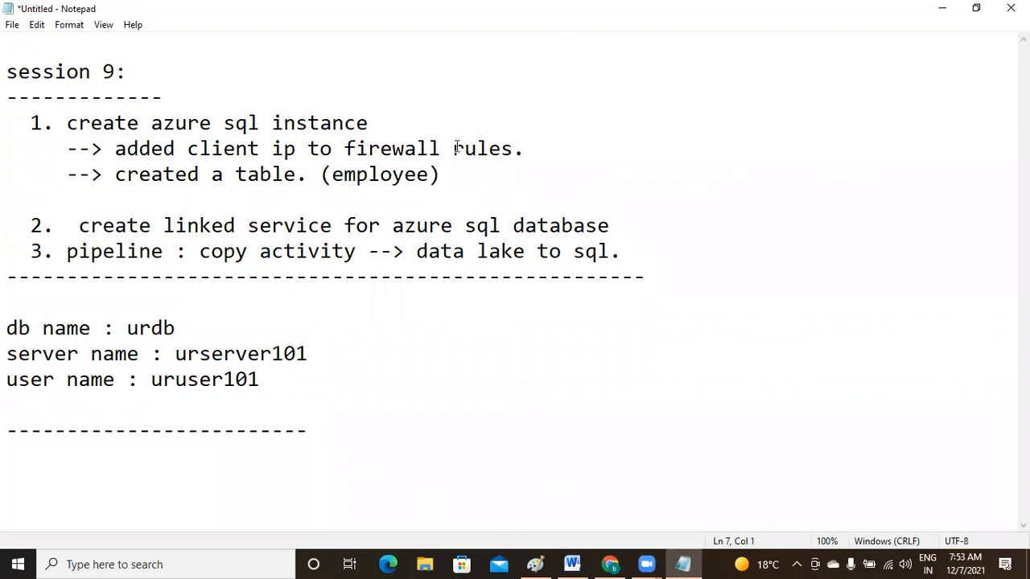
pyautogui.moveTo(344, 174); pyautogui.dragTo(449, 174)
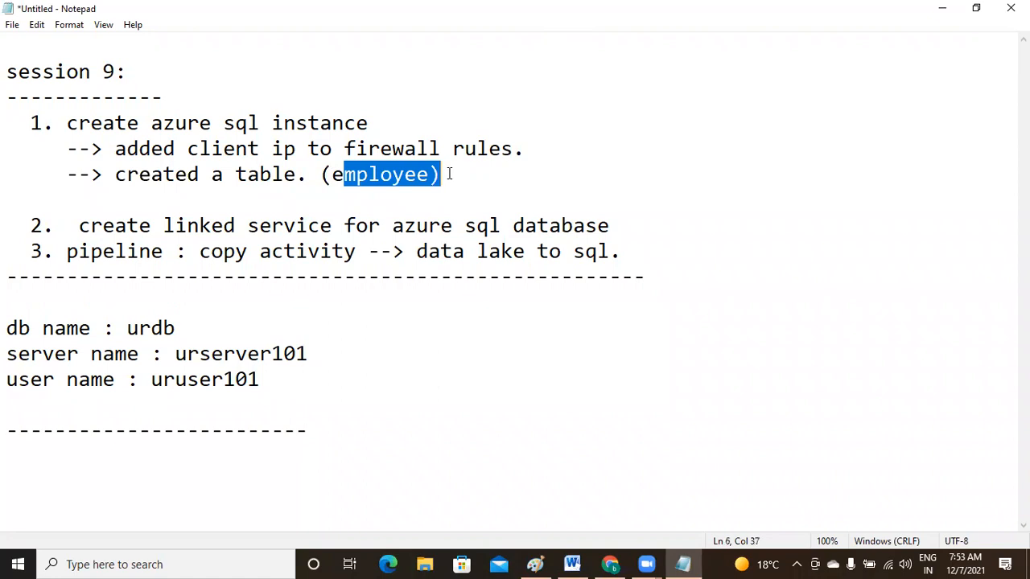
pyautogui.moveTo(416, 226); pyautogui.dragTo(508, 249)
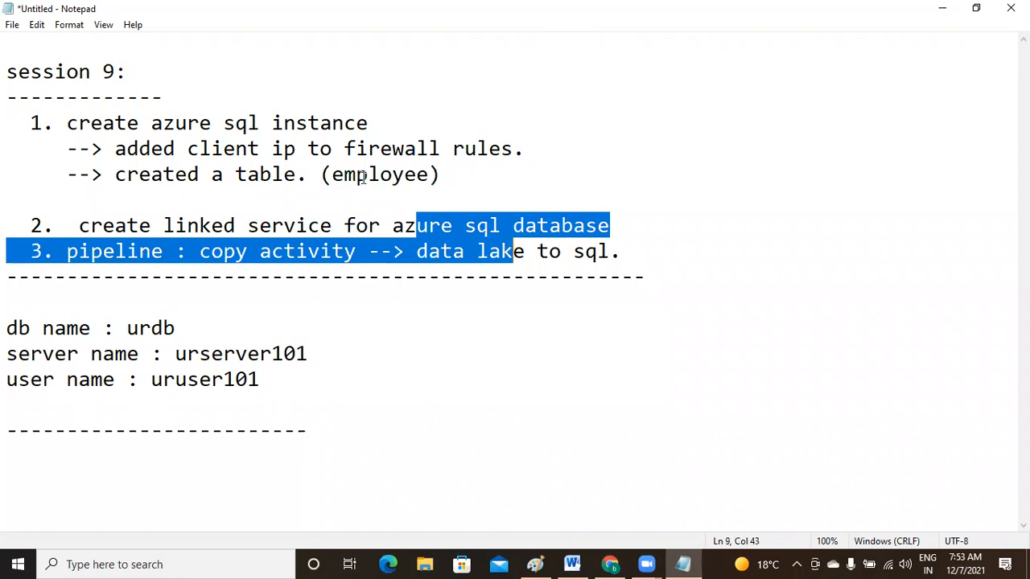
pyautogui.click(411, 197)
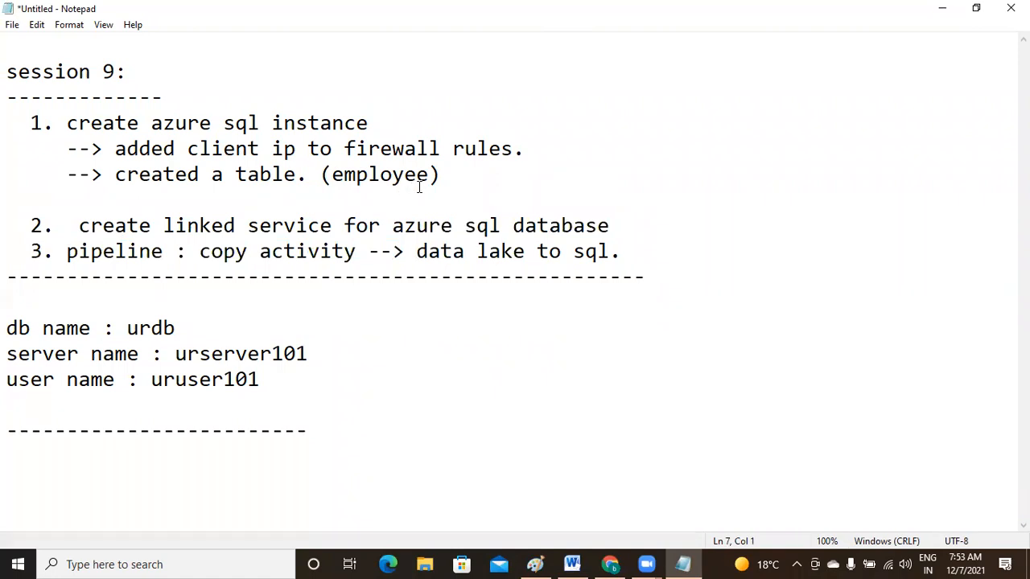
pyautogui.moveTo(185, 240); pyautogui.dragTo(250, 227)
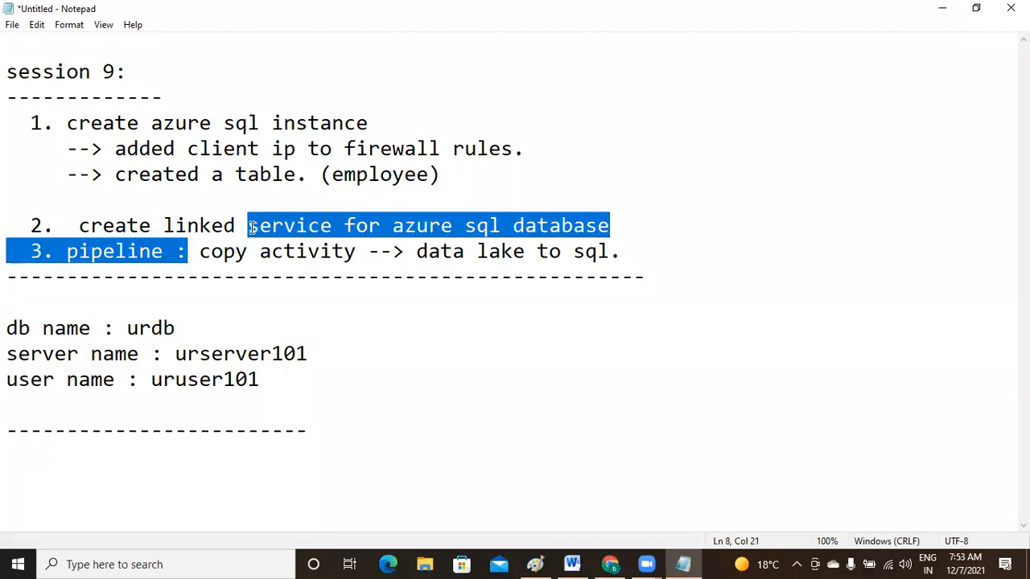
# - Switch to Chrome, leave the query editor discarding unsaved edits, and launch Azure Data Factory Studio for adfaselt in resource group dwhgrp
pyautogui.click(610, 564)
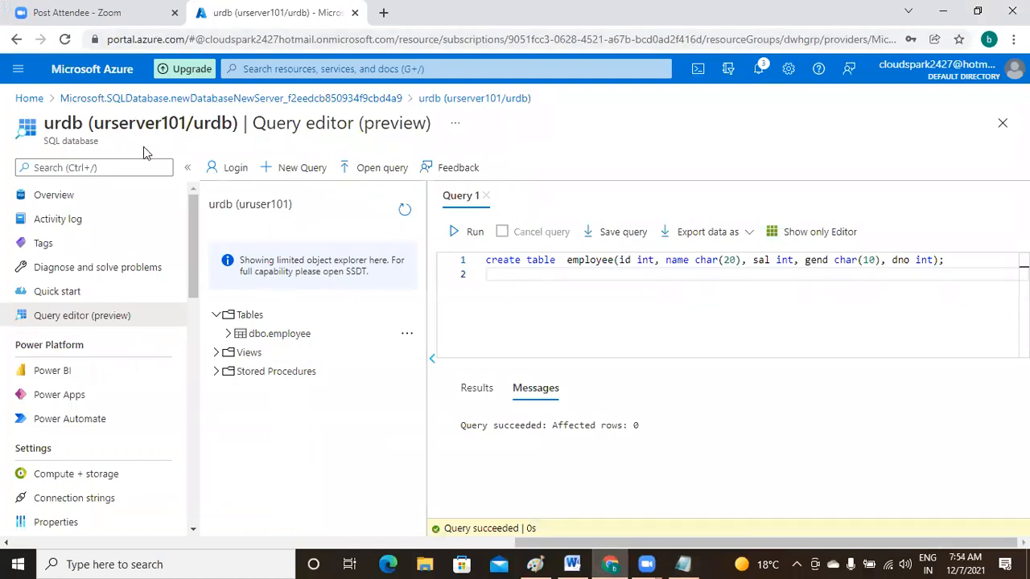
pyautogui.click(32, 100)
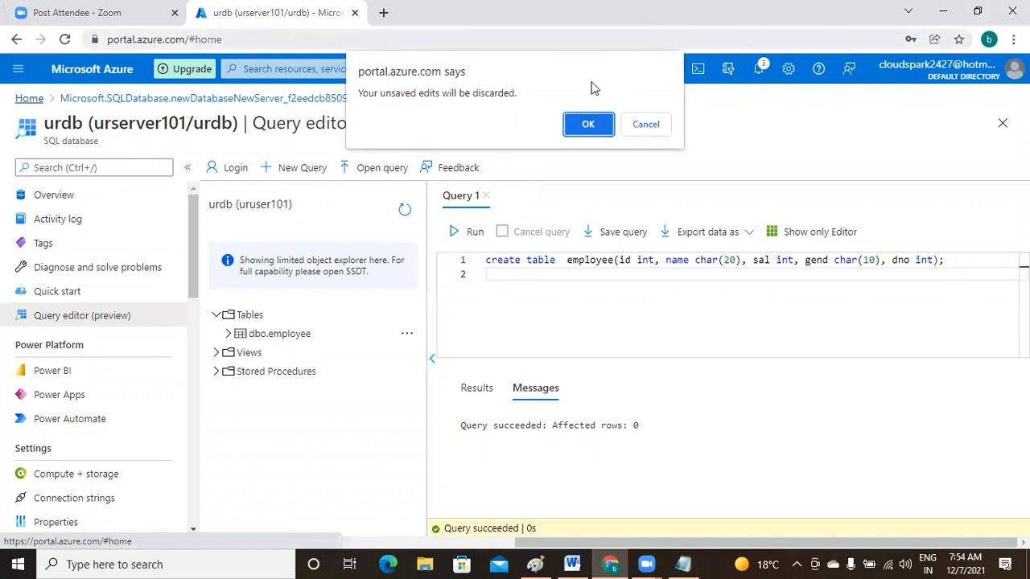
pyautogui.click(602, 129)
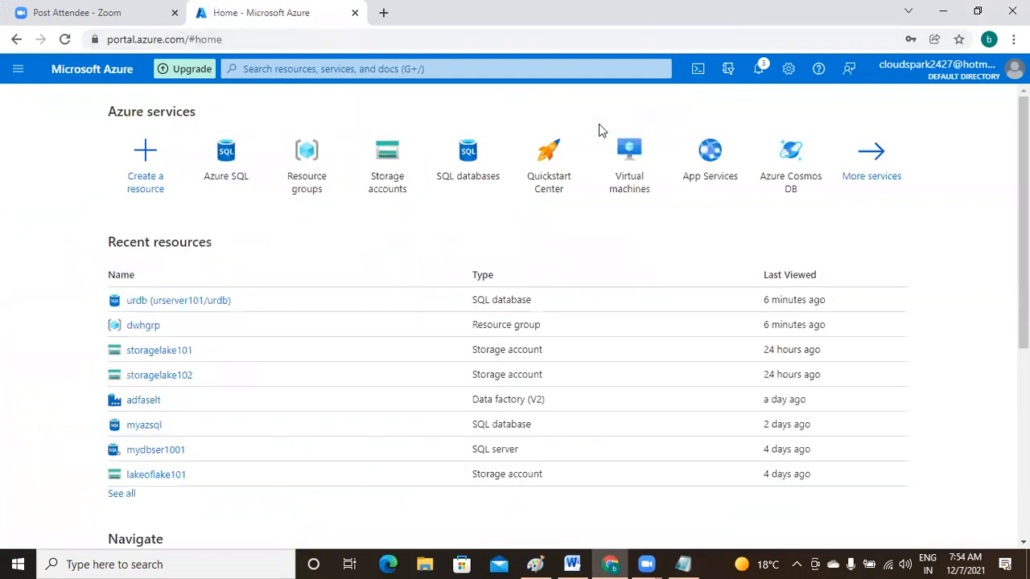
pyautogui.click(143, 325)
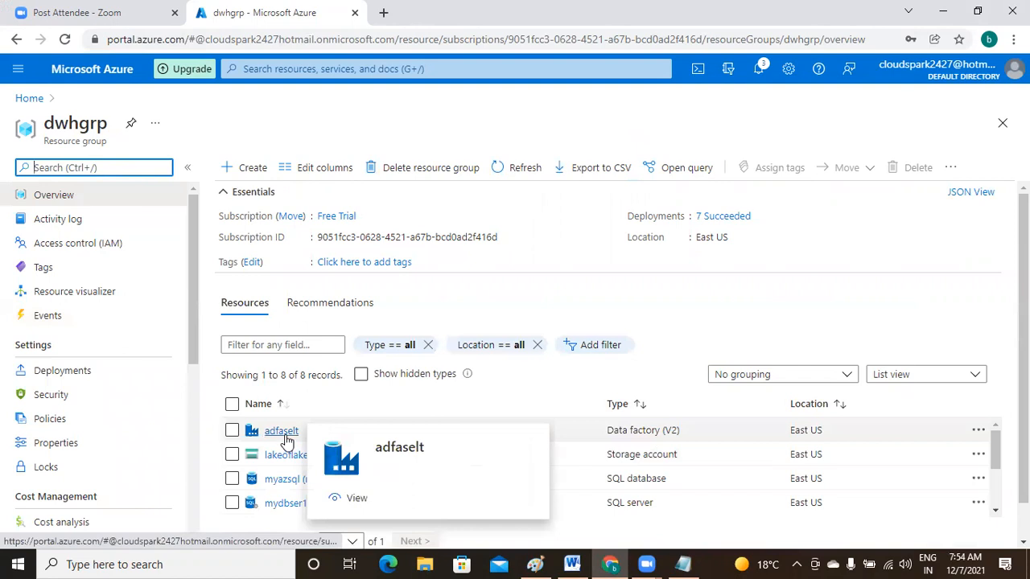
pyautogui.click(284, 435)
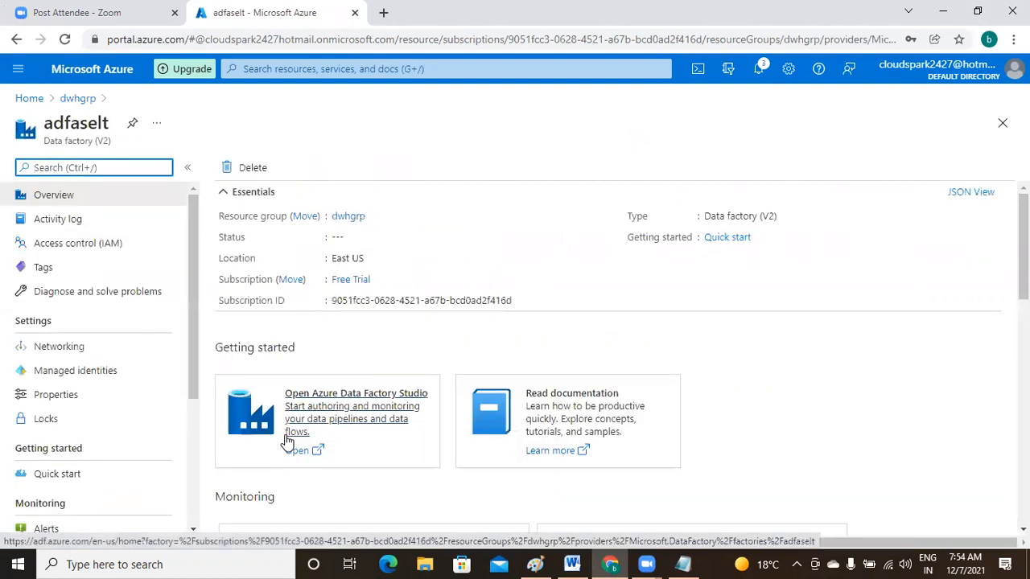
pyautogui.click(379, 412)
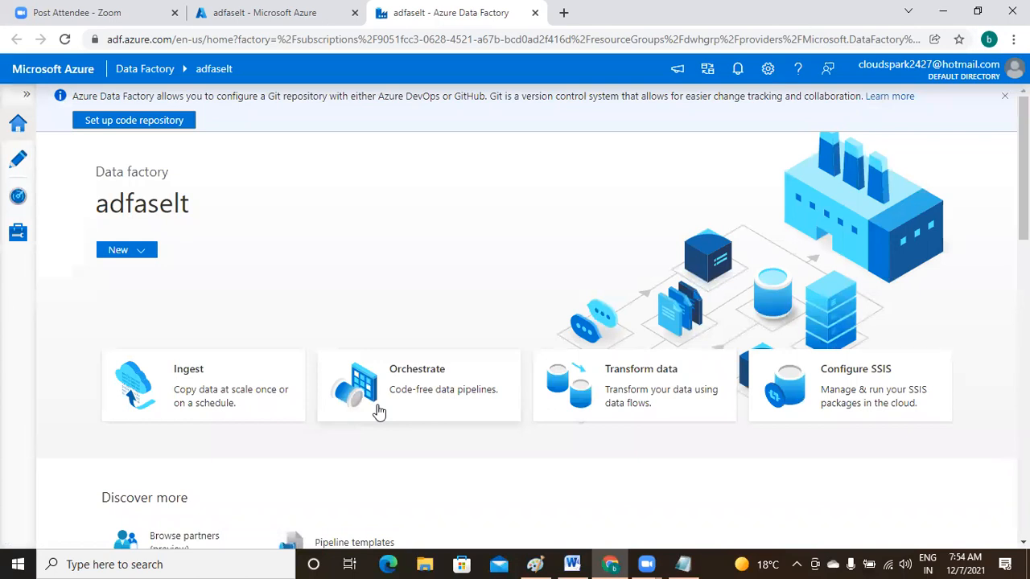
# - Start a new linked service in the data factory's management area, using Azure SQL Database as the data store
pyautogui.click(18, 234)
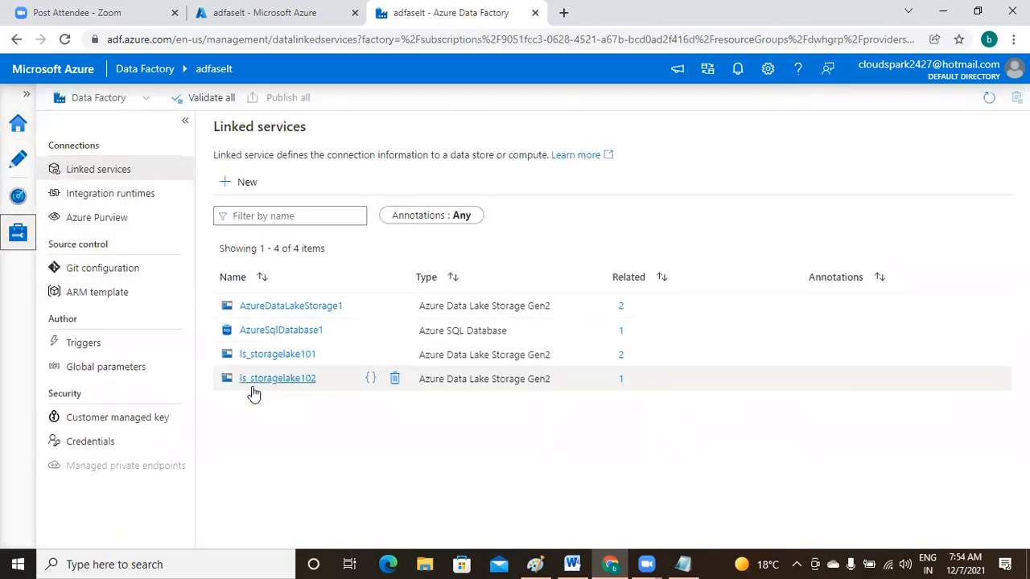
pyautogui.click(247, 183)
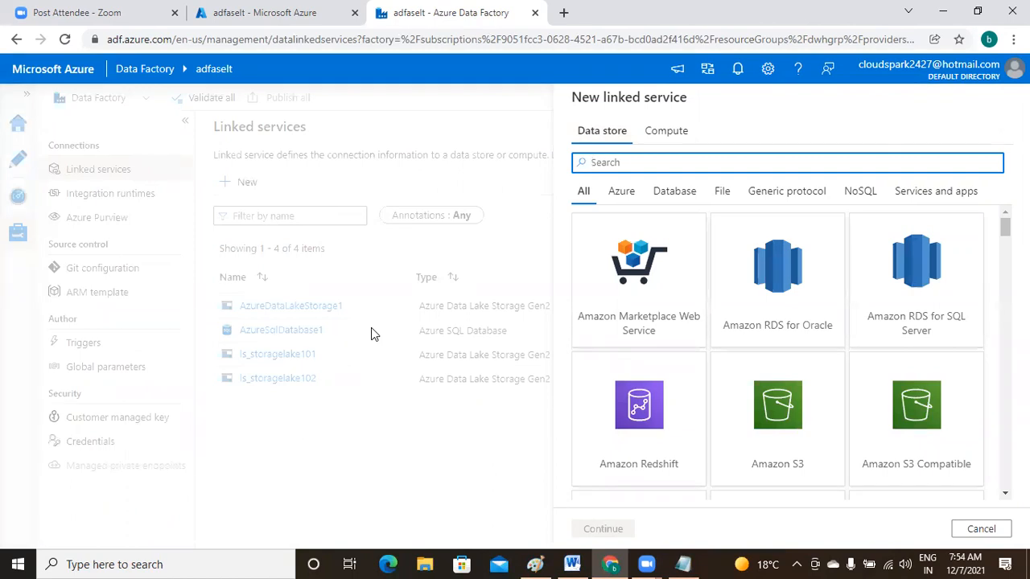
pyautogui.write('azure')
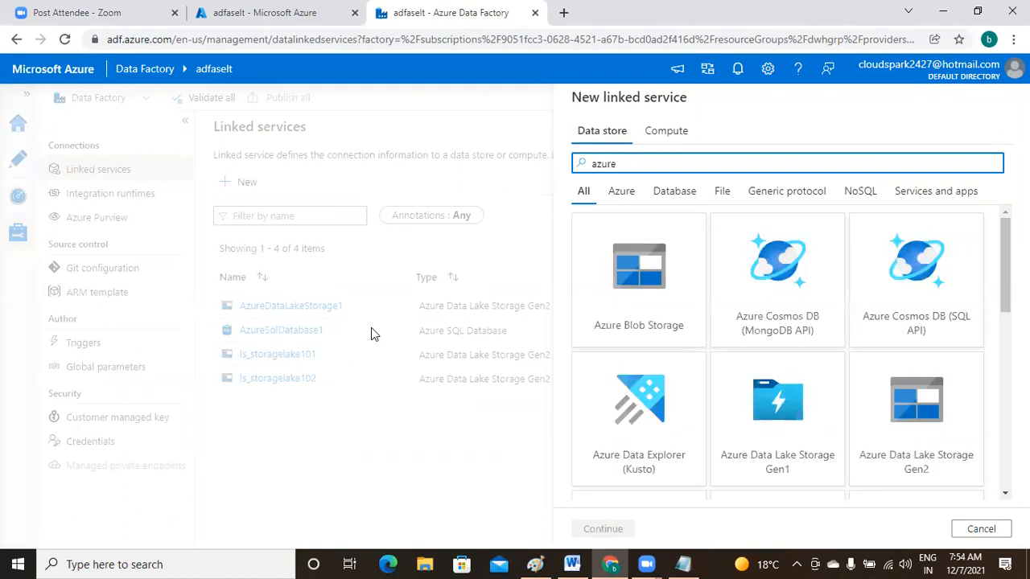
pyautogui.write(' sq')
pyautogui.press('BackSpace')
pyautogui.press('BackSpace')
pyautogui.press('BackSpace')
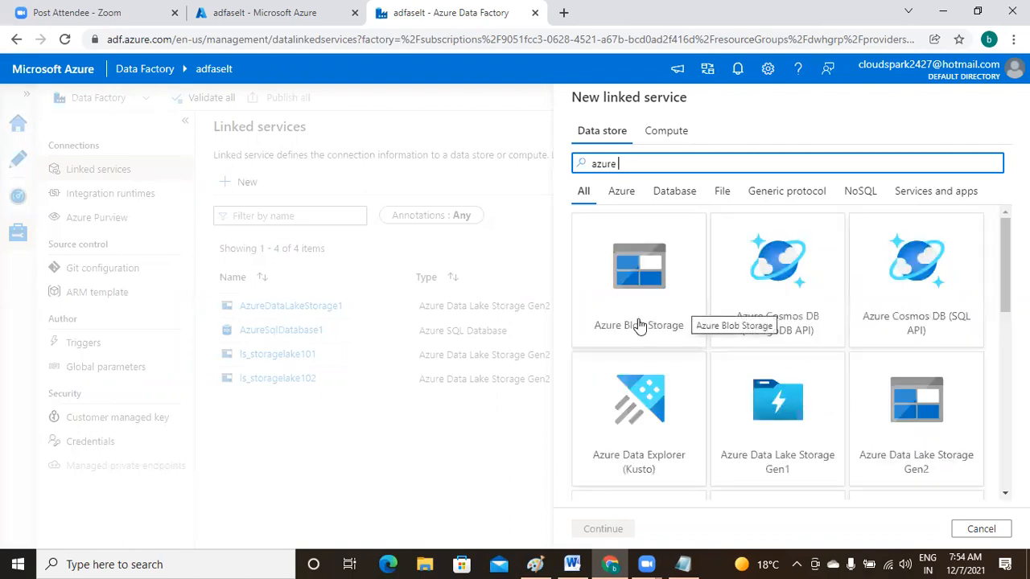
pyautogui.write('s')
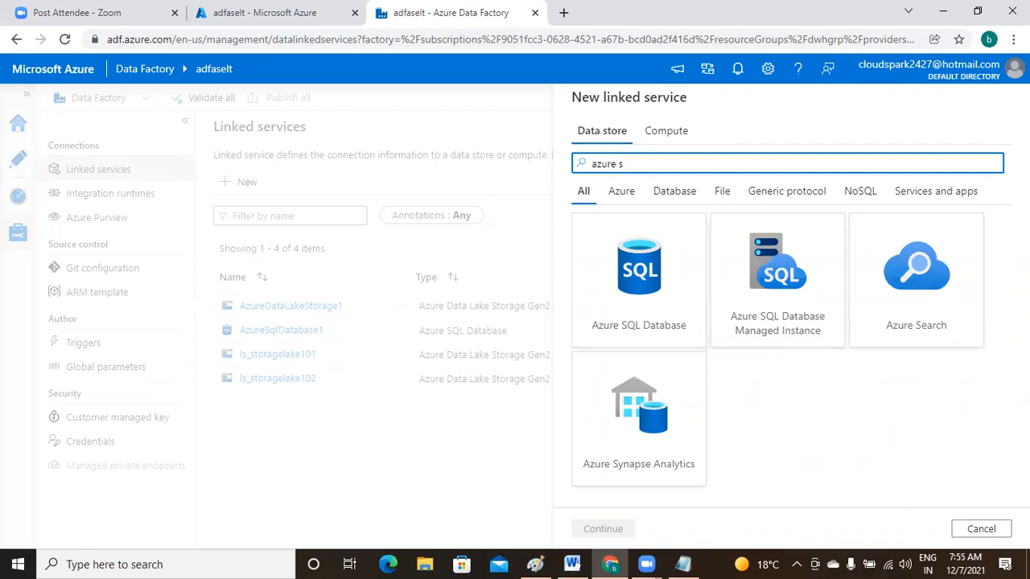
pyautogui.click(635, 298)
pyautogui.click(604, 530)
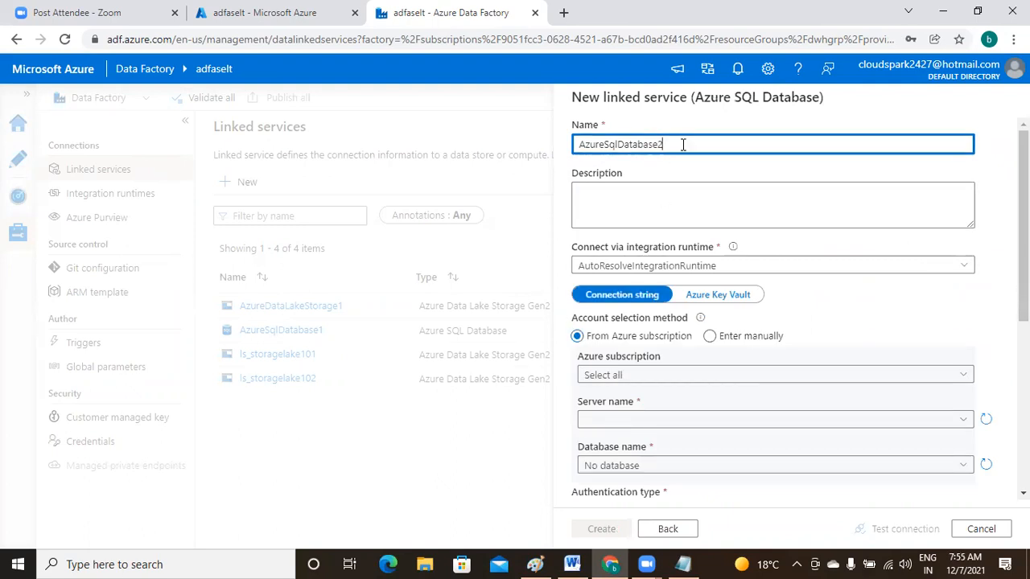
# - Name the new linked service ls_azuresqldb_urdb
pyautogui.press('BackSpace')
pyautogui.press('BackSpace')
pyautogui.press('BackSpace')
pyautogui.press('BackSpace')
pyautogui.press('BackSpace')
pyautogui.press('BackSpace')
pyautogui.press('BackSpace')
pyautogui.press('BackSpace')
pyautogui.press('BackSpace')
pyautogui.press('BackSpace')
pyautogui.press('BackSpace')
pyautogui.press('BackSpace')
pyautogui.press('BackSpace')
pyautogui.press('BackSpace')
pyautogui.press('BackSpace')
pyautogui.press('BackSpace')
pyautogui.press('BackSpace')
pyautogui.write('ls')
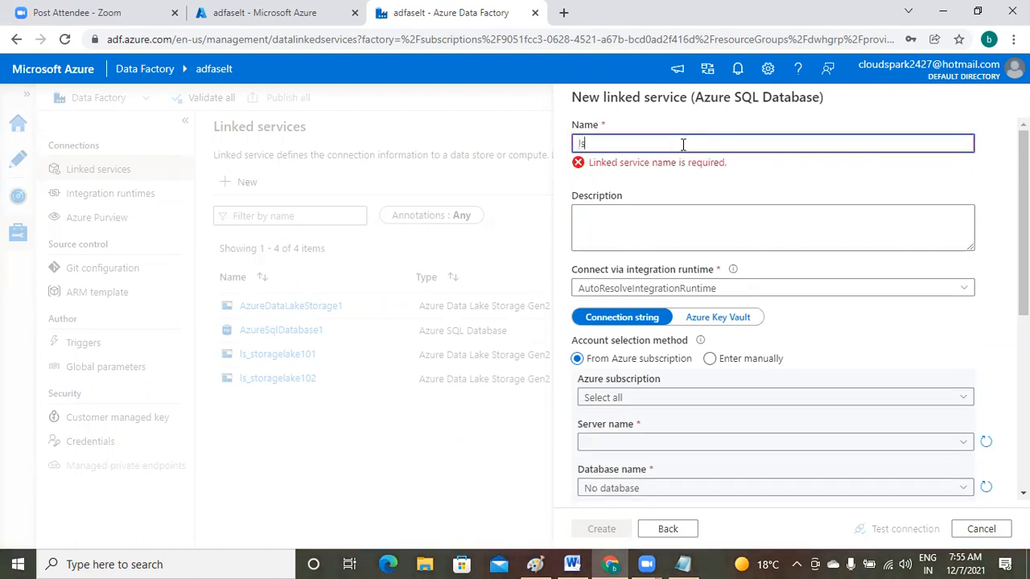
pyautogui.write('_')
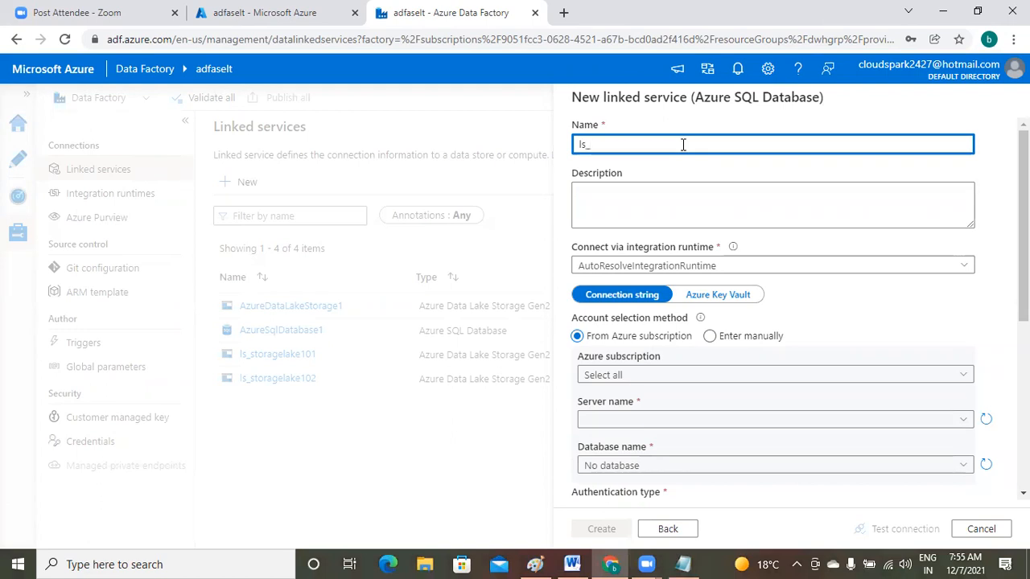
pyautogui.write('azure')
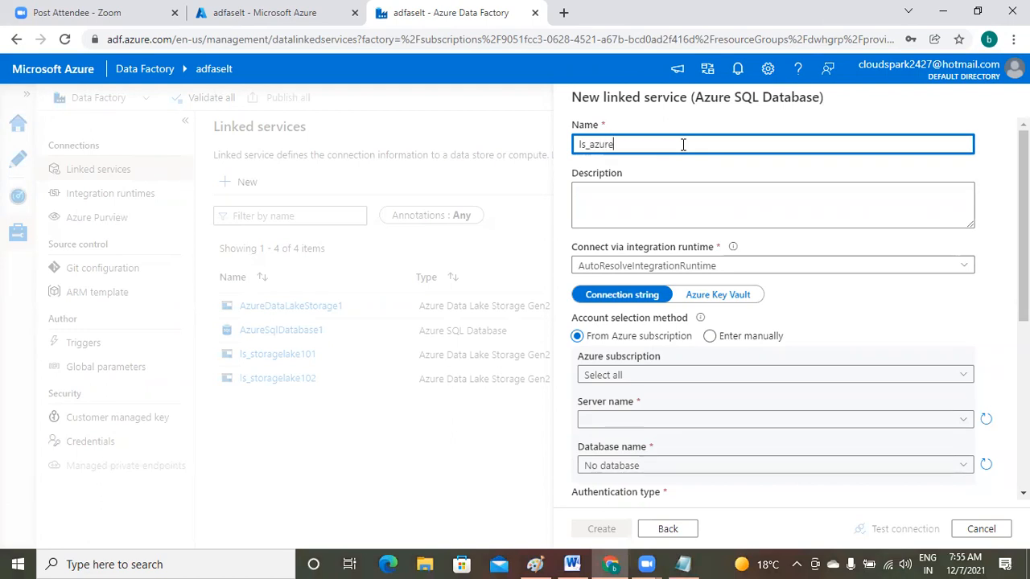
pyautogui.write('sqldb')
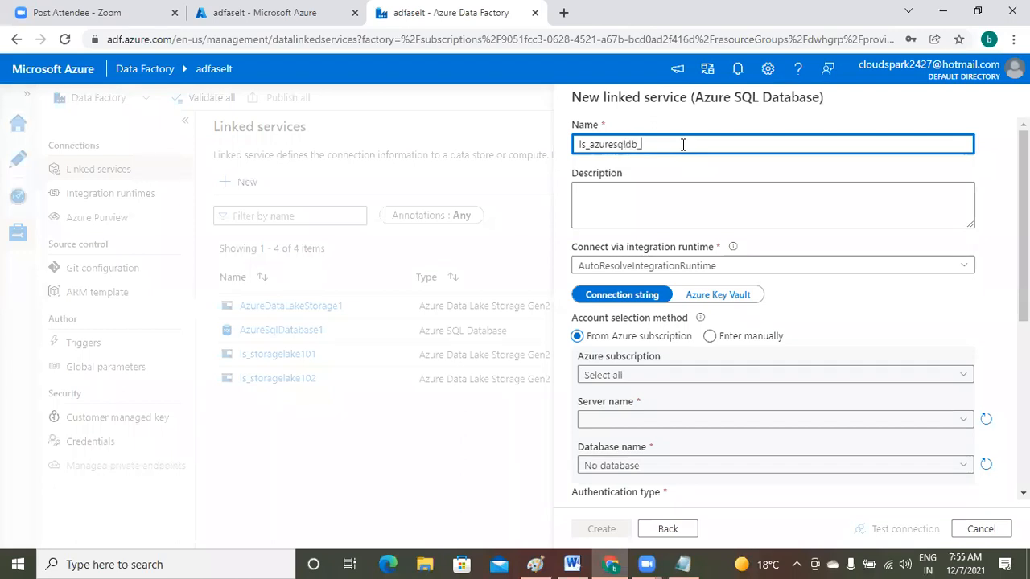
pyautogui.write('_urdb')
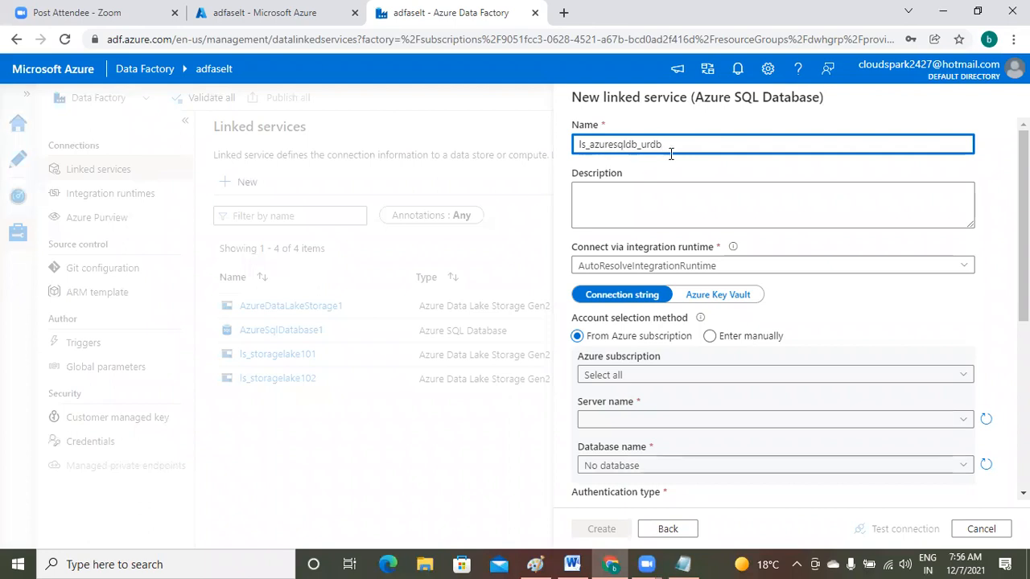
pyautogui.click(609, 209)
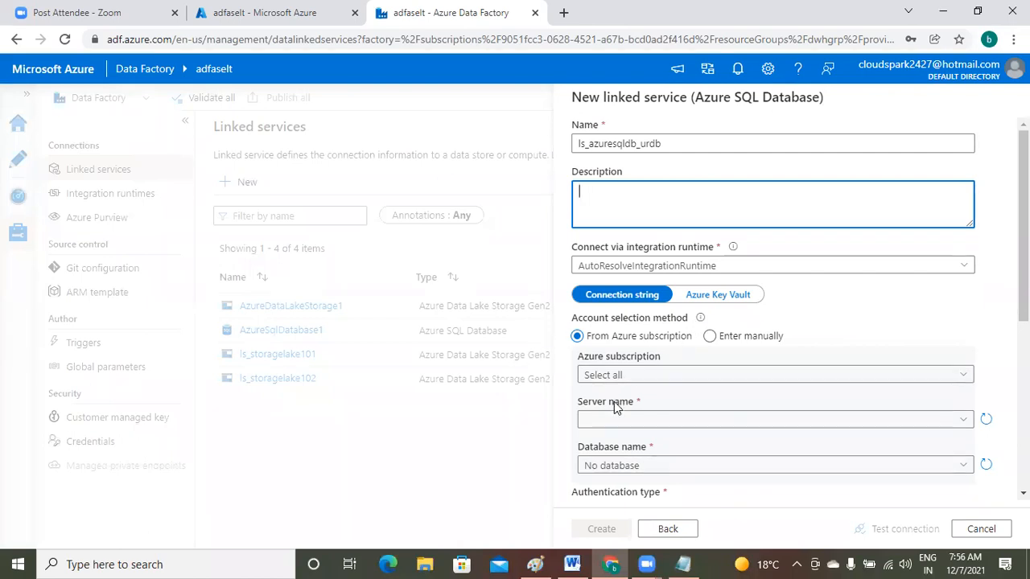
# - Connect the linked service to the Free Trial subscription, server urserver101 and database urdb
pyautogui.click(647, 376)
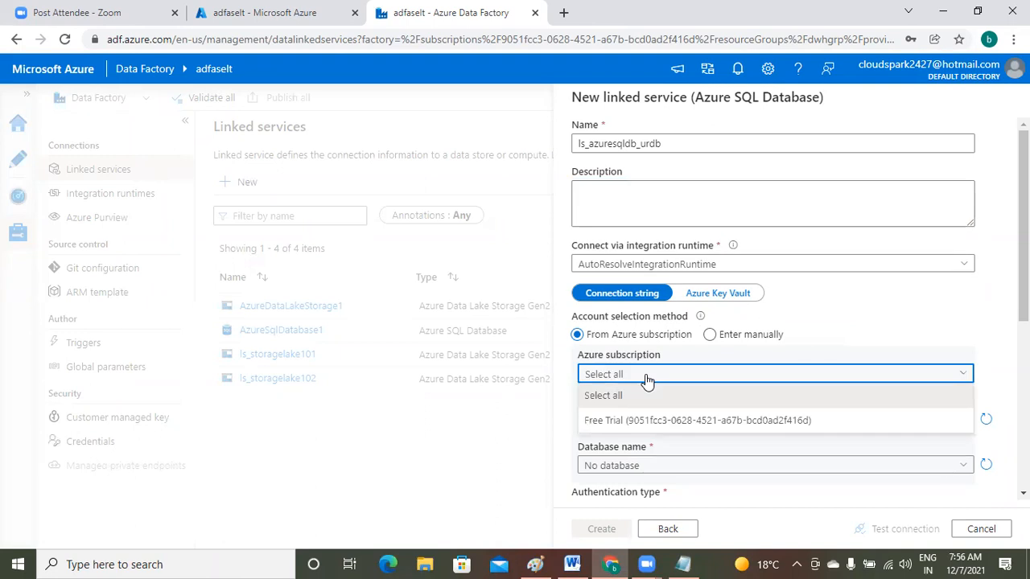
pyautogui.click(649, 419)
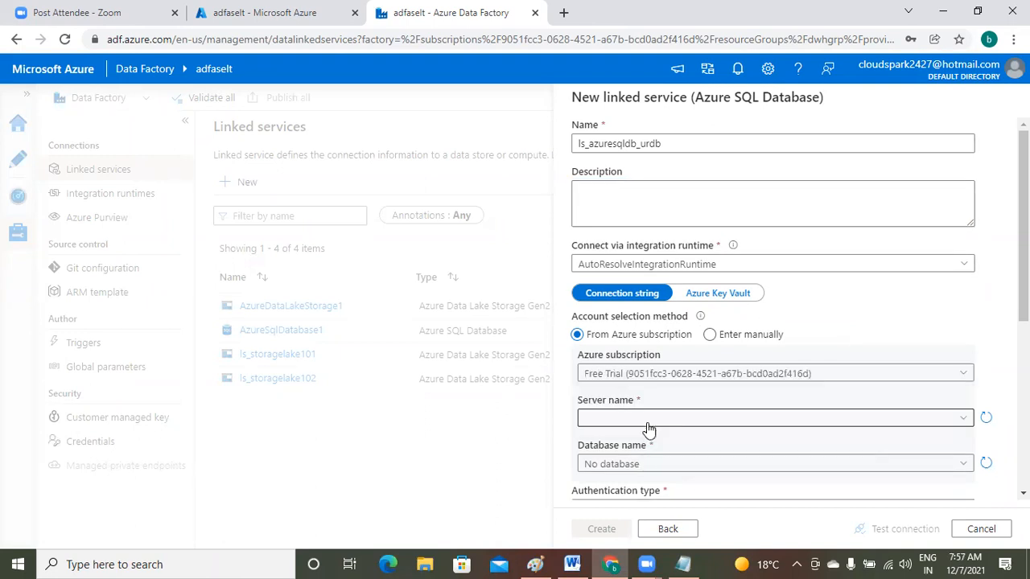
pyautogui.click(965, 421)
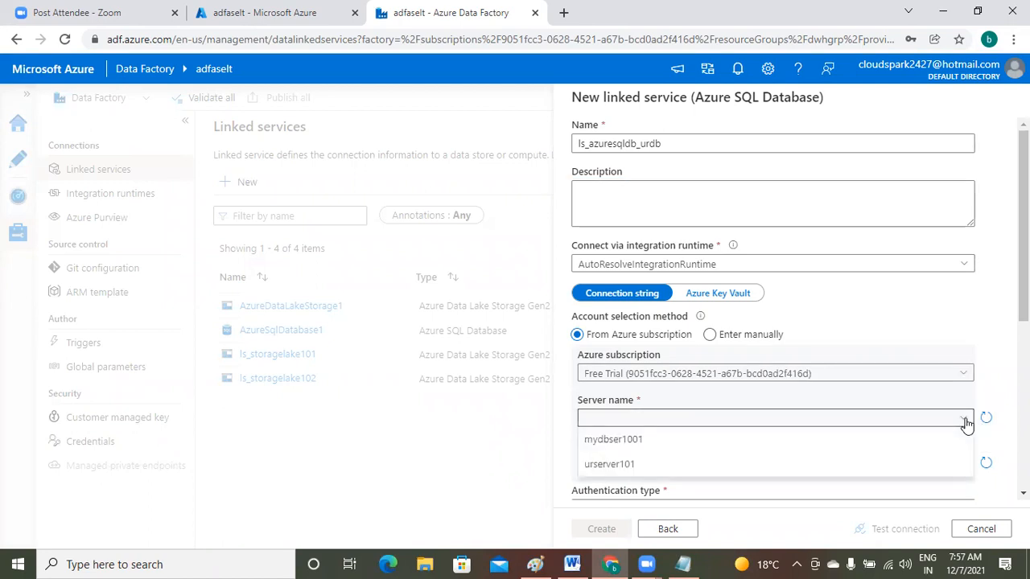
pyautogui.click(638, 466)
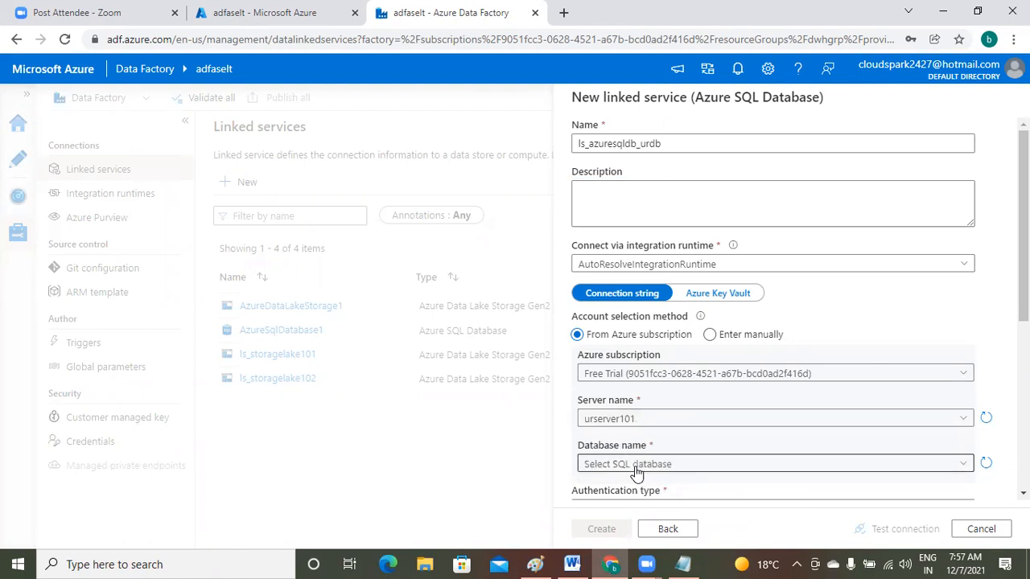
pyautogui.click(971, 467)
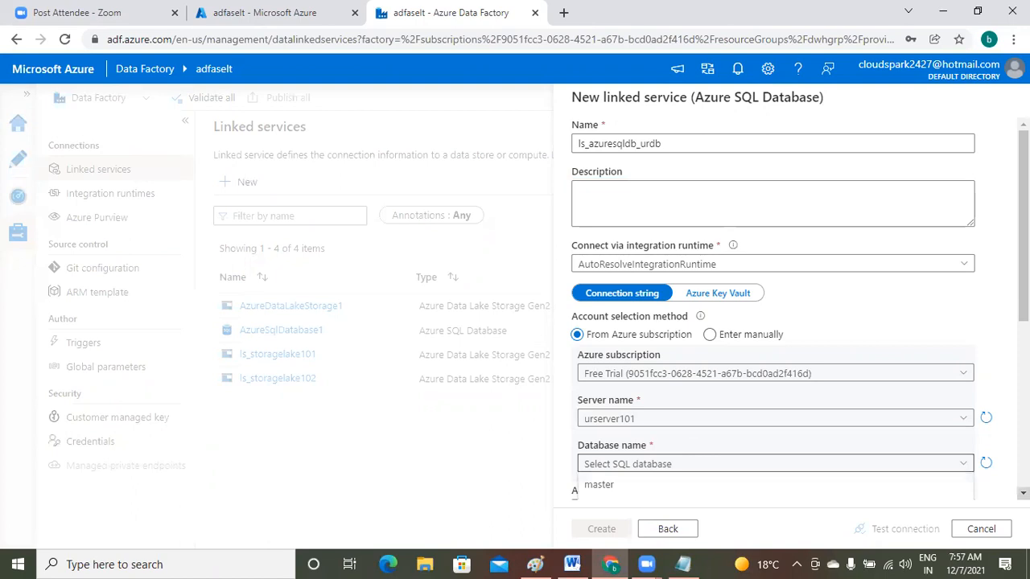
pyautogui.scroll(-3, 959, 322)
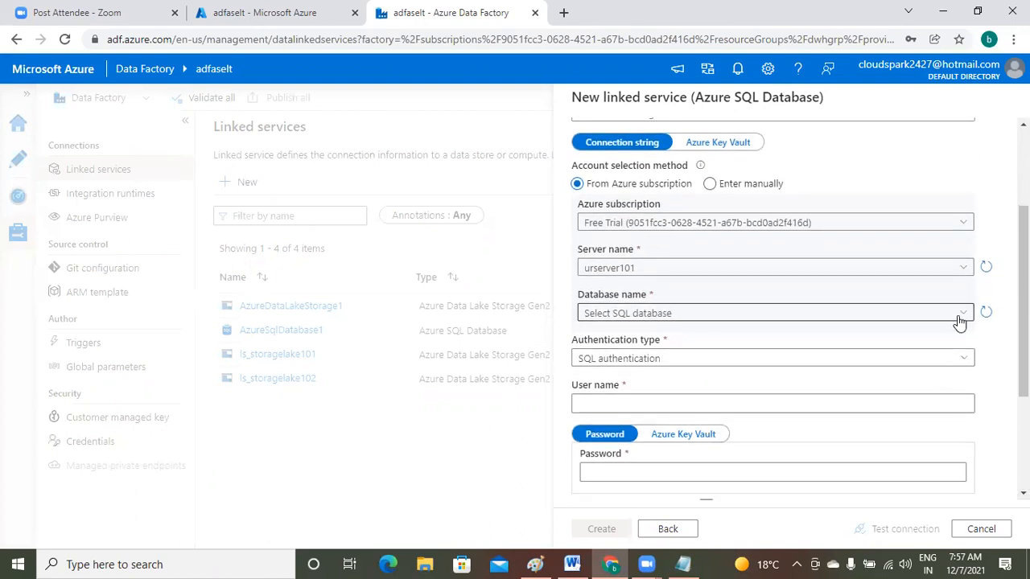
pyautogui.click(959, 322)
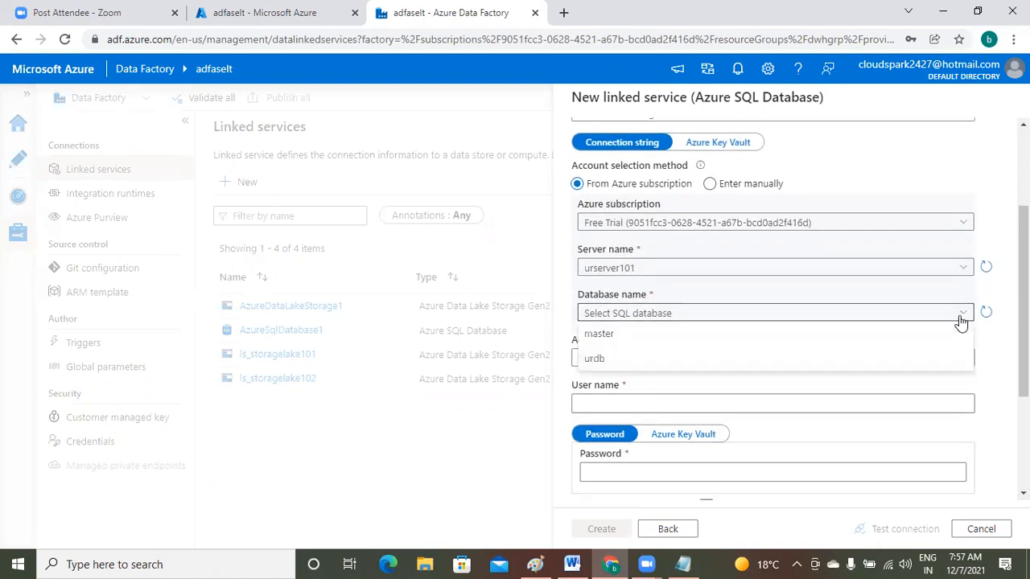
pyautogui.click(600, 364)
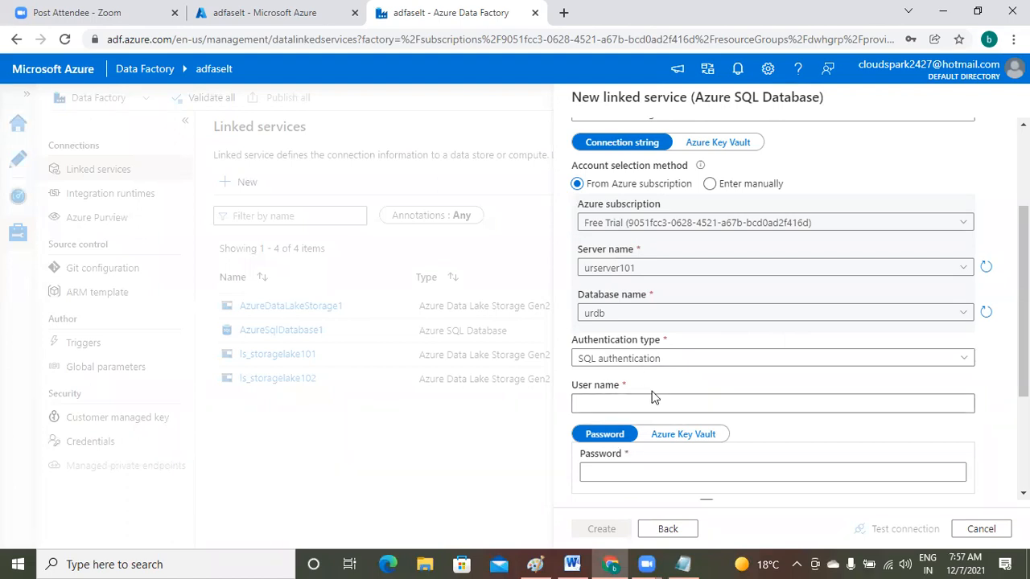
# - Look up the database user name in the Notepad notes and enter uruser101 as the linked service's user name
pyautogui.click(685, 563)
pyautogui.click(177, 379)
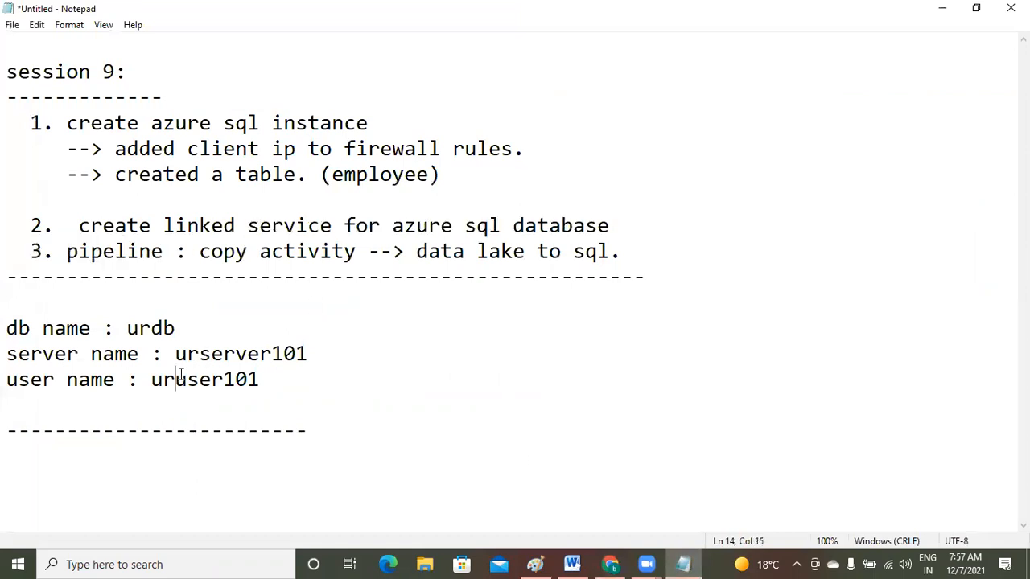
pyautogui.click(610, 564)
pyautogui.click(608, 404)
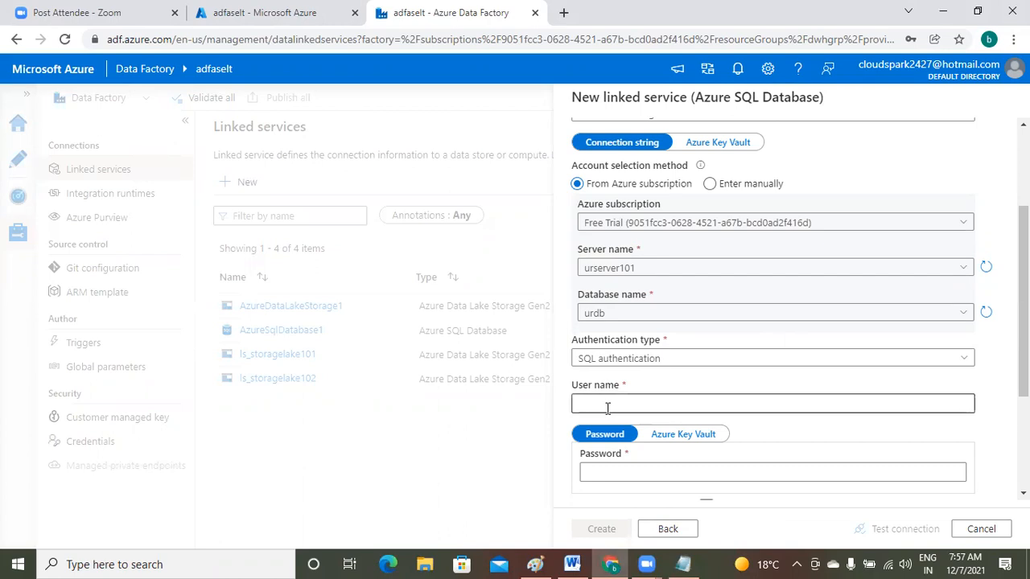
pyautogui.write('uruser101')
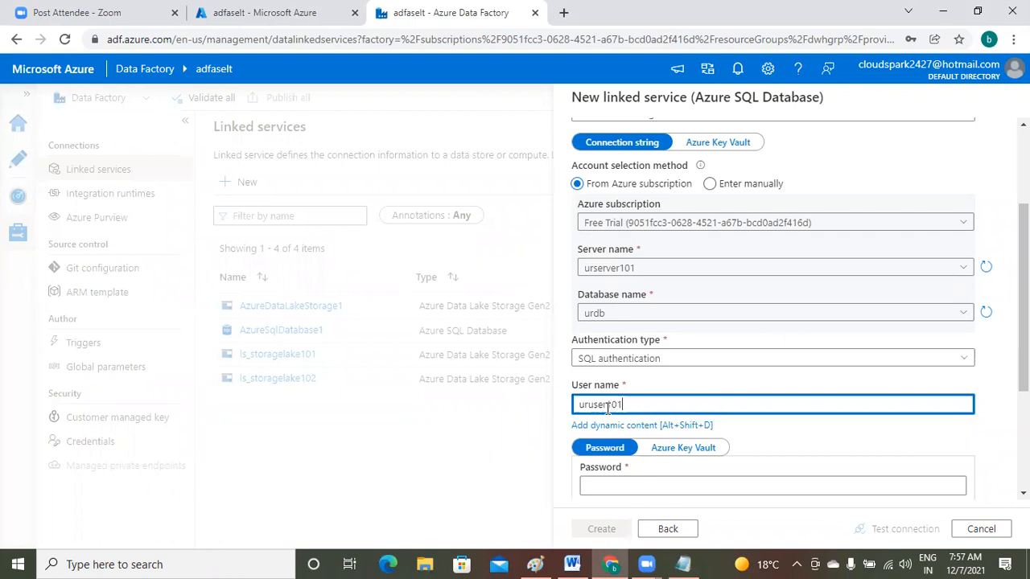
# - Fill in the SQL login password and create the linked service
pyautogui.click(620, 483)
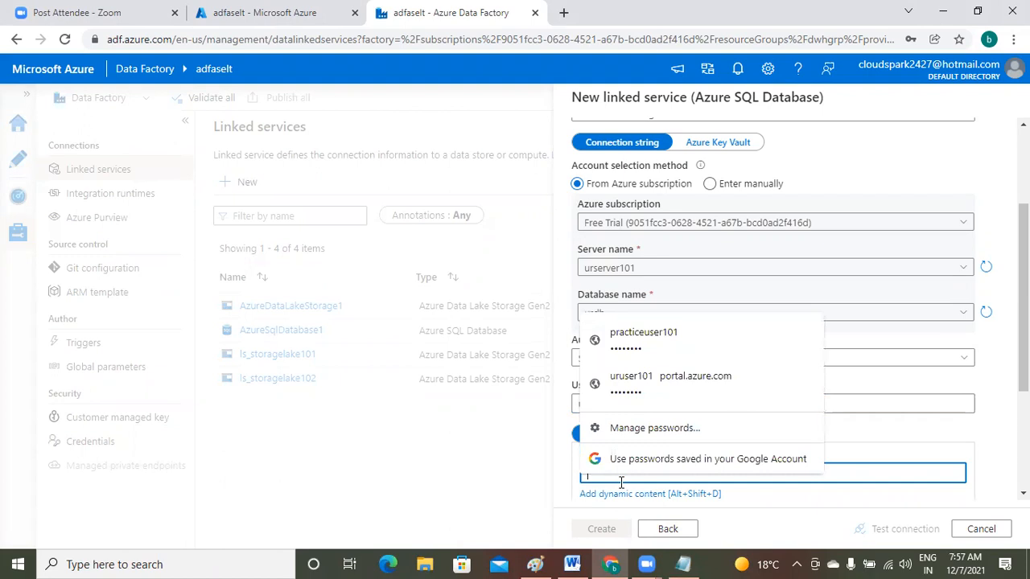
pyautogui.write('***')
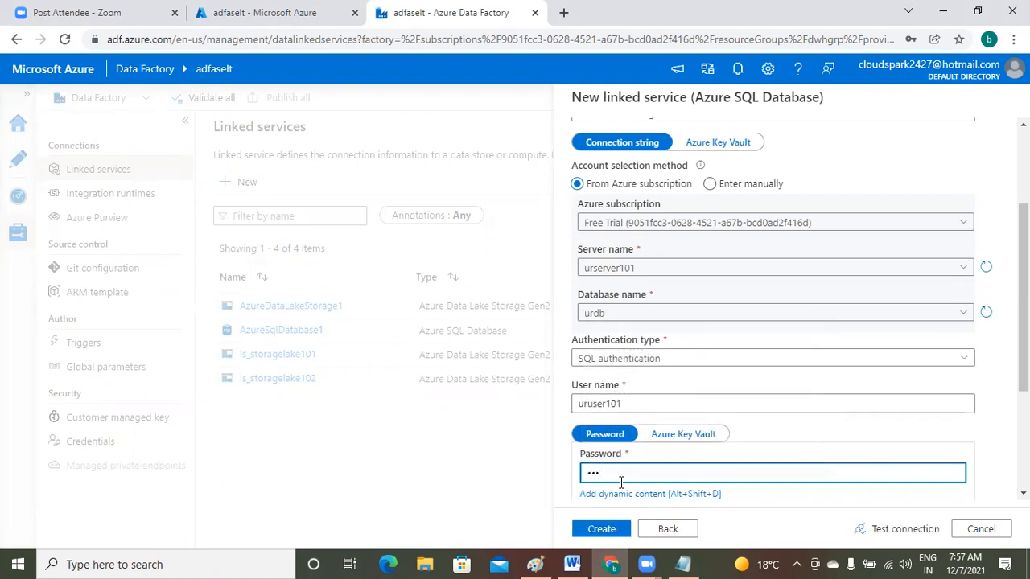
pyautogui.write('*****')
pyautogui.click(1023, 493)
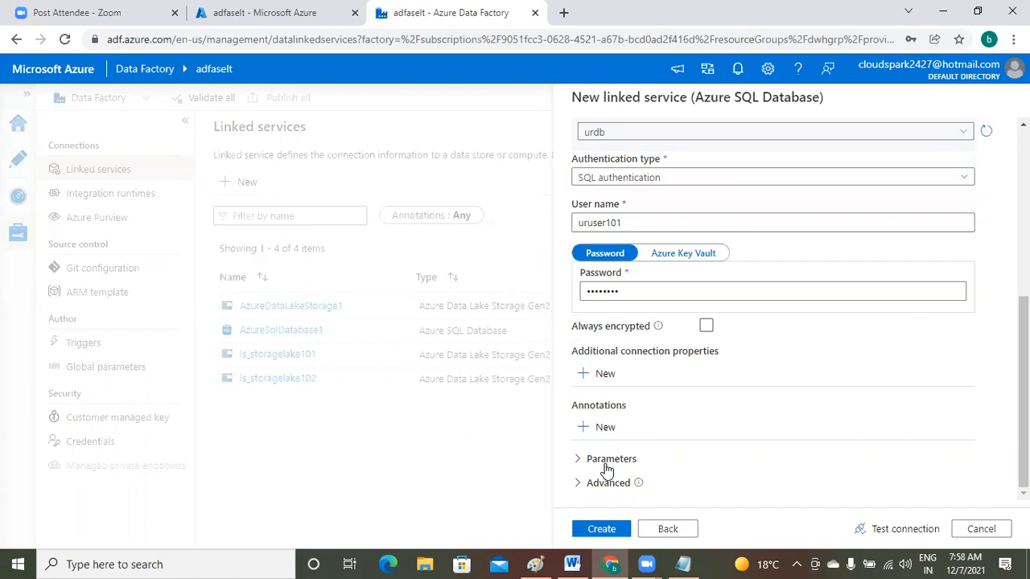
pyautogui.click(602, 529)
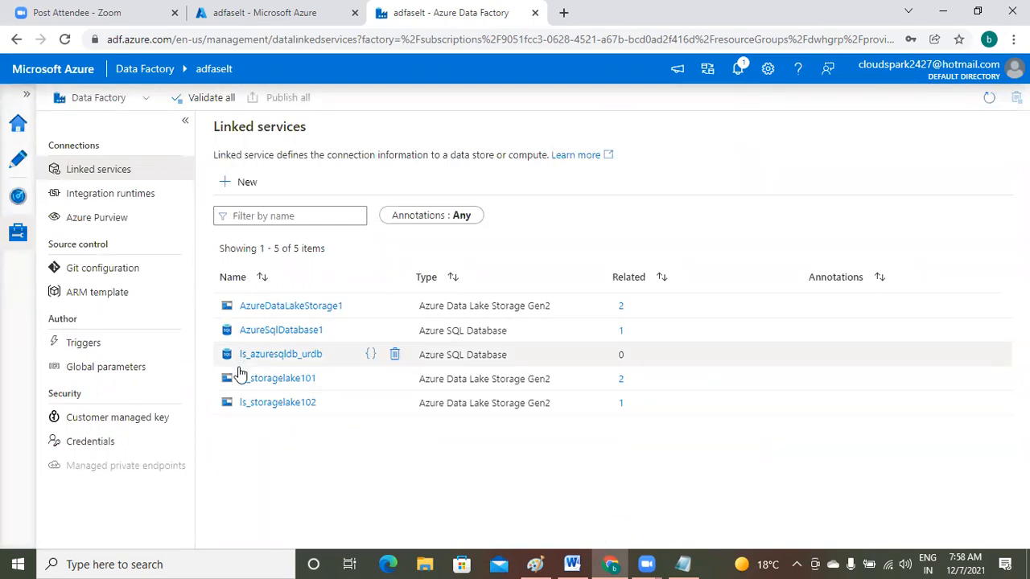
# - Open linked service ls_azuresqldb_urdb, test its connection and show the error details in the expanded view
pyautogui.click(300, 358)
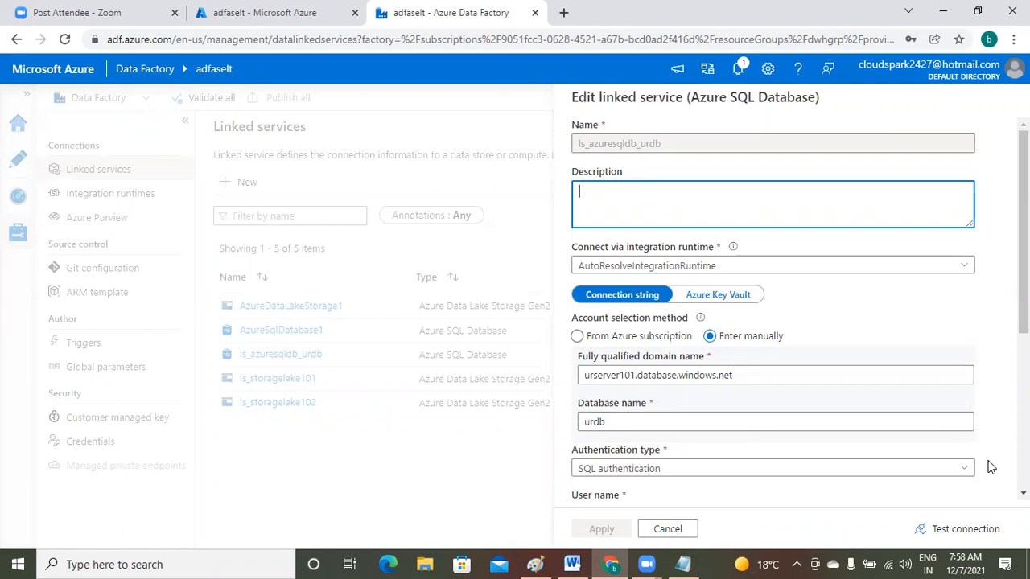
pyautogui.click(967, 531)
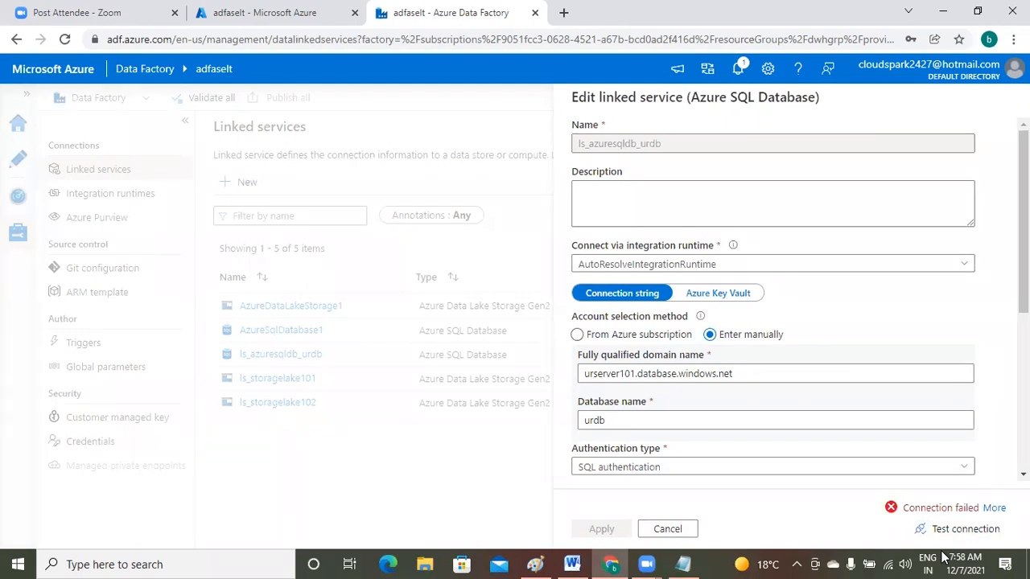
pyautogui.click(995, 510)
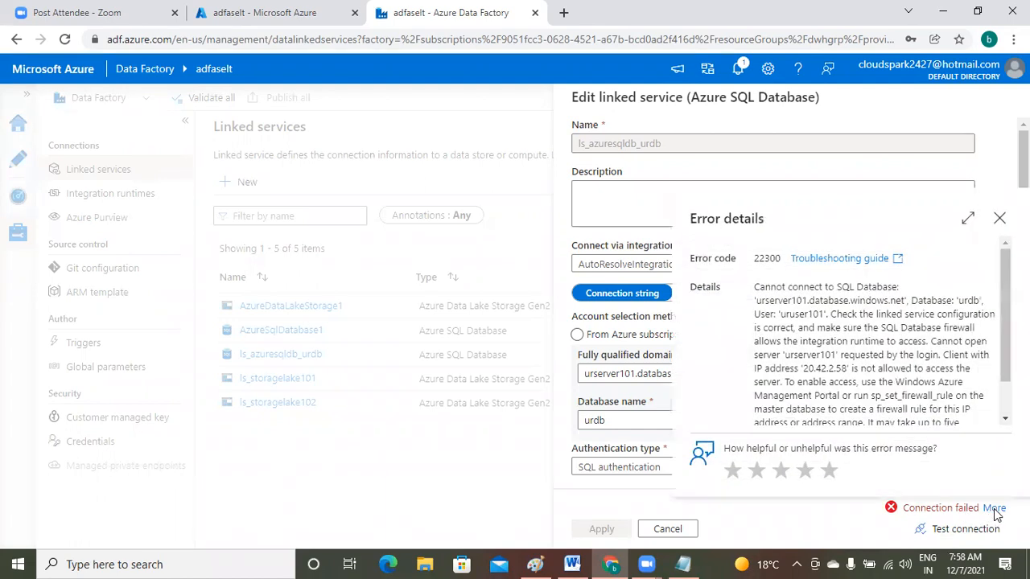
pyautogui.click(968, 222)
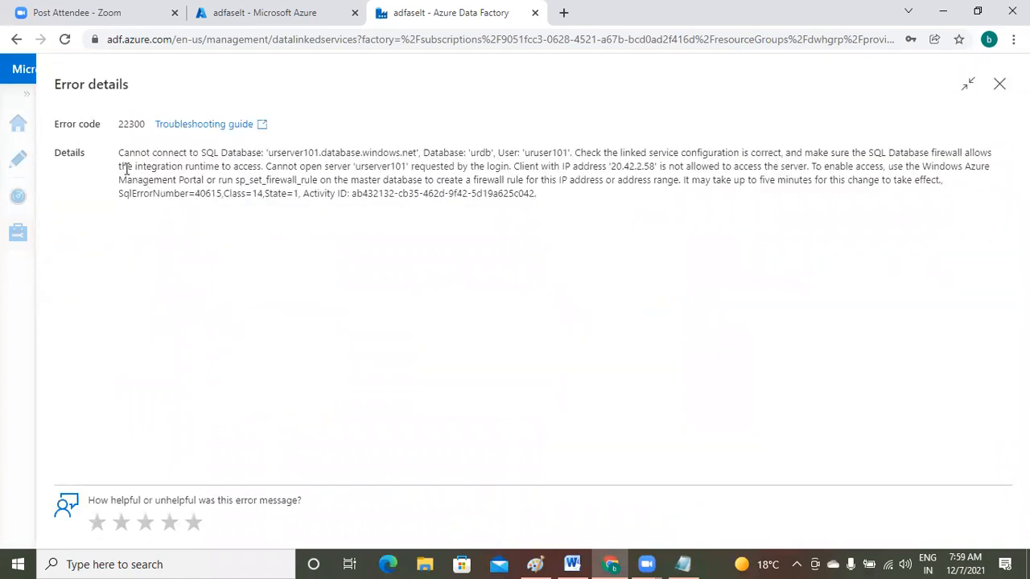
# - Copy the full connection error message into the Notepad notes, two lines below the last dashed separator
pyautogui.moveTo(118, 154); pyautogui.dragTo(583, 223)
pyautogui.hotkey('ctrl', 'c')
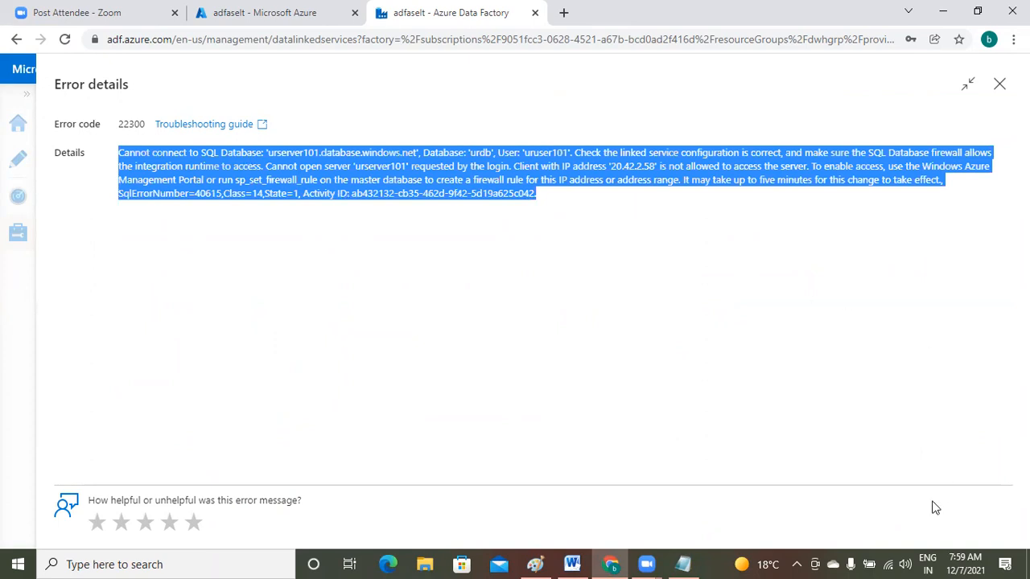
pyautogui.click(684, 564)
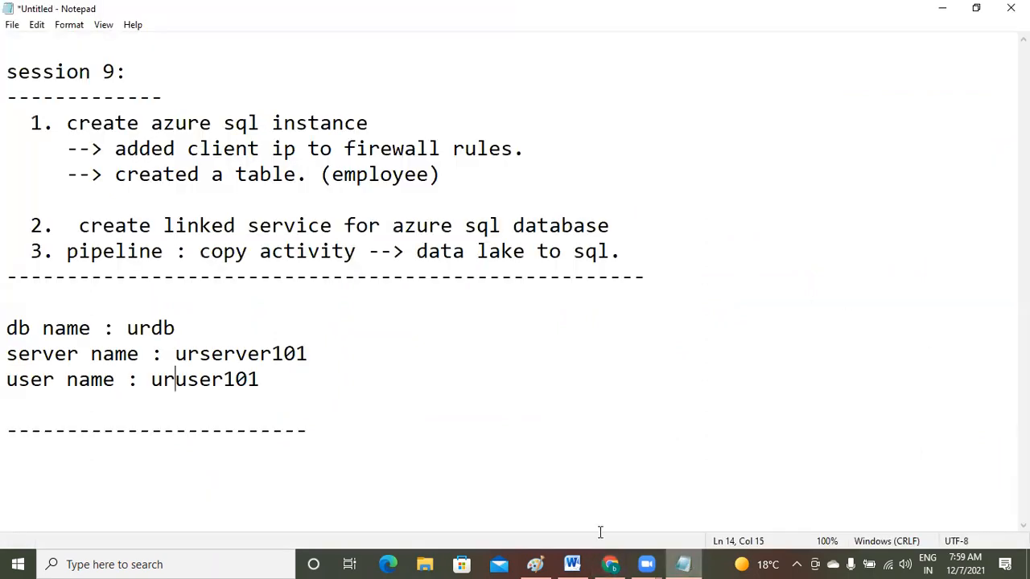
pyautogui.click(343, 435)
pyautogui.press('Return')
pyautogui.press('Return')
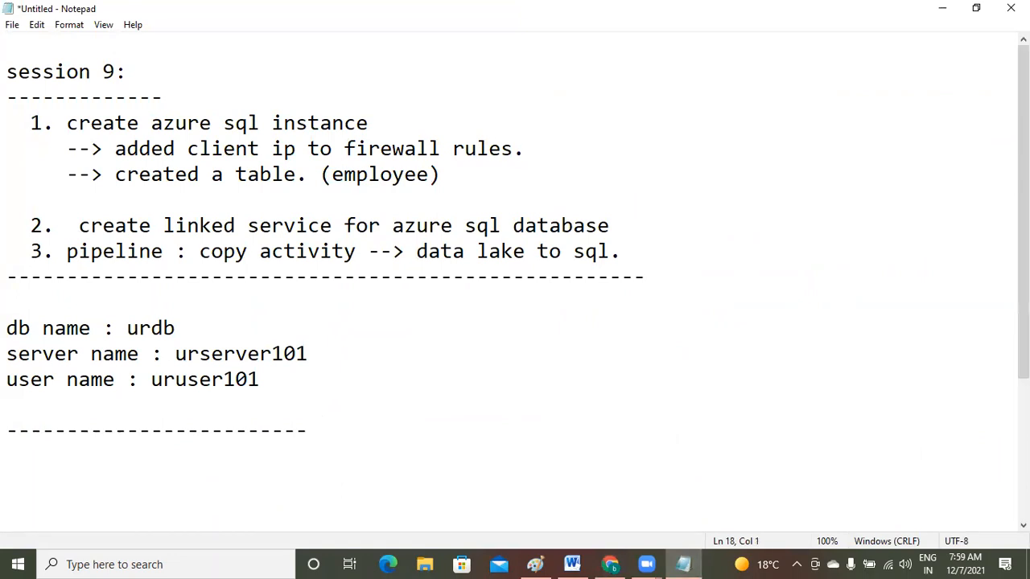
pyautogui.hotkey('ctrl', 'v')
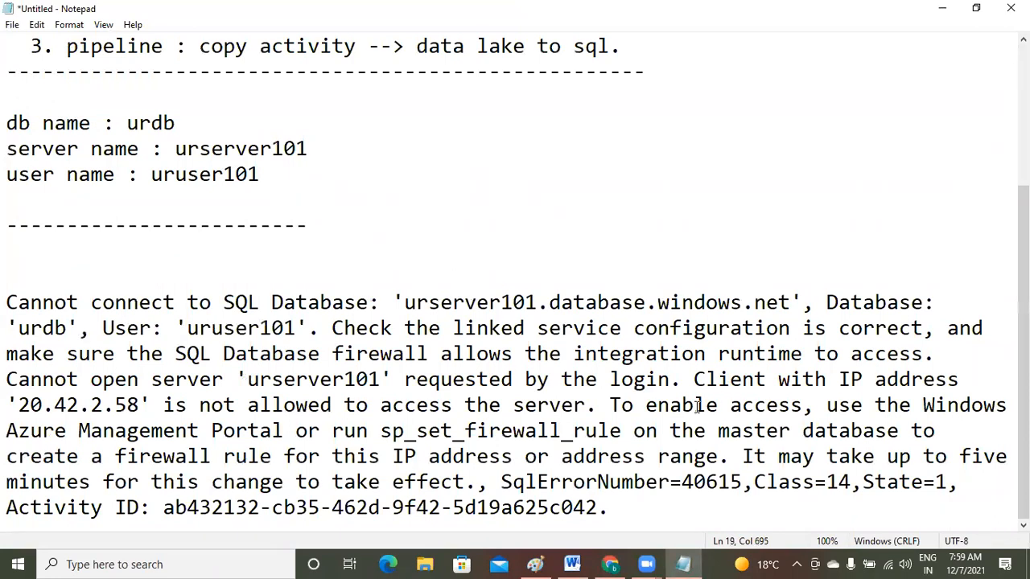
# - Highlight the client IP and sp_set_firewall_rule passages in the pasted error, and add four line breaks after it
pyautogui.moveTo(685, 381); pyautogui.dragTo(585, 405)
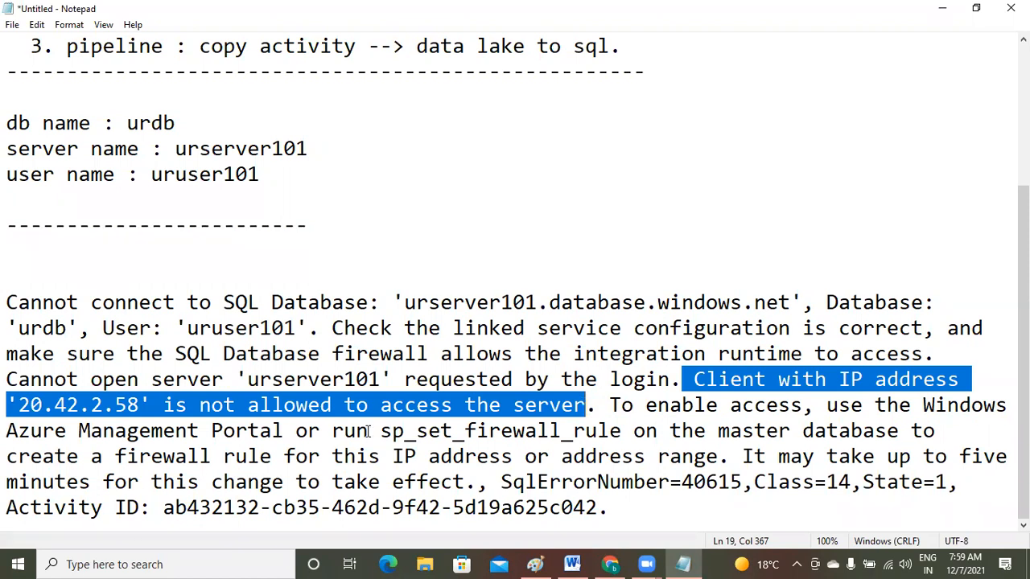
pyautogui.click(389, 417)
pyautogui.moveTo(389, 416); pyautogui.dragTo(673, 432)
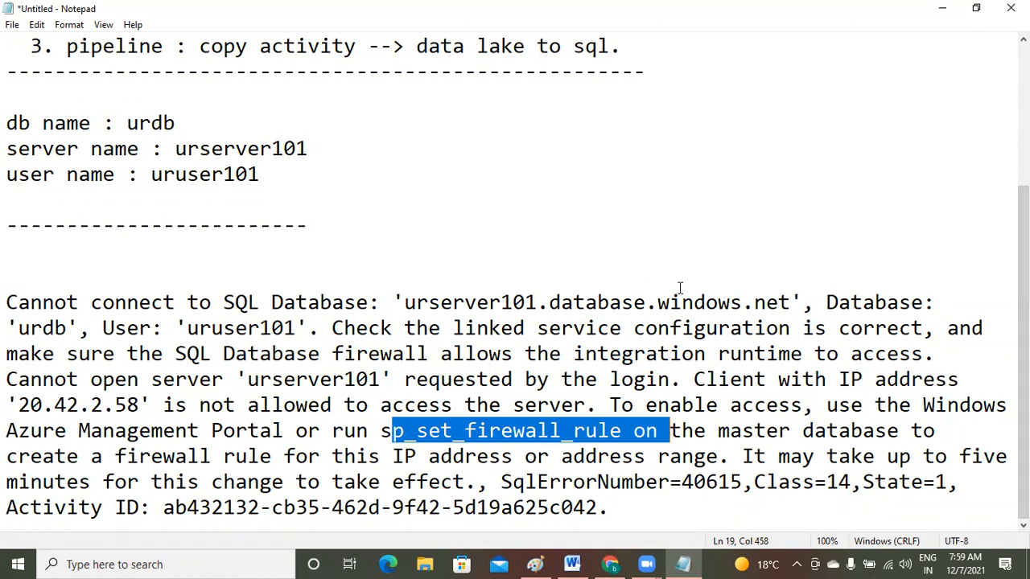
pyautogui.click(948, 521)
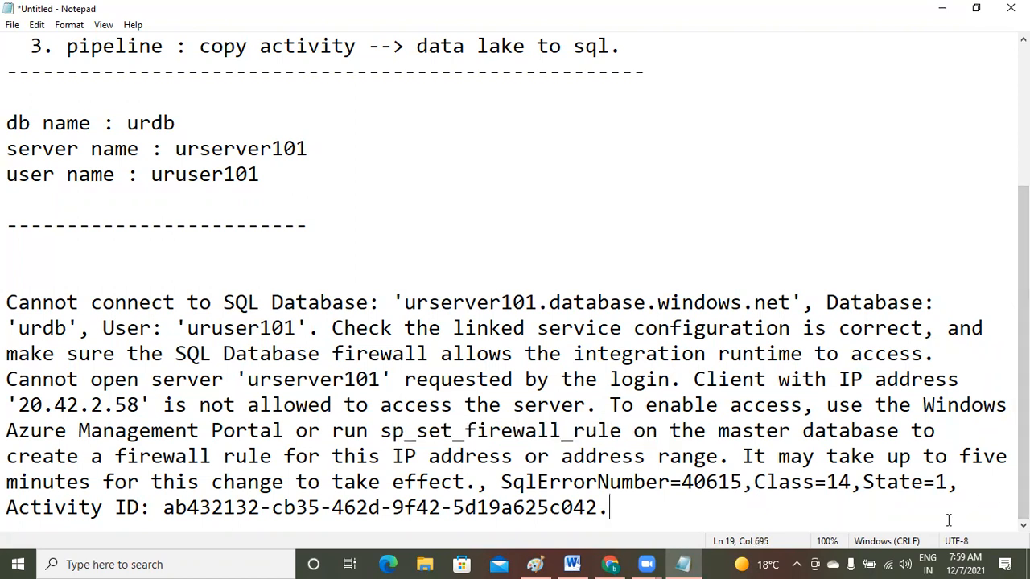
pyautogui.press('Return')
pyautogui.press('Return')
pyautogui.press('Return')
pyautogui.press('Return')
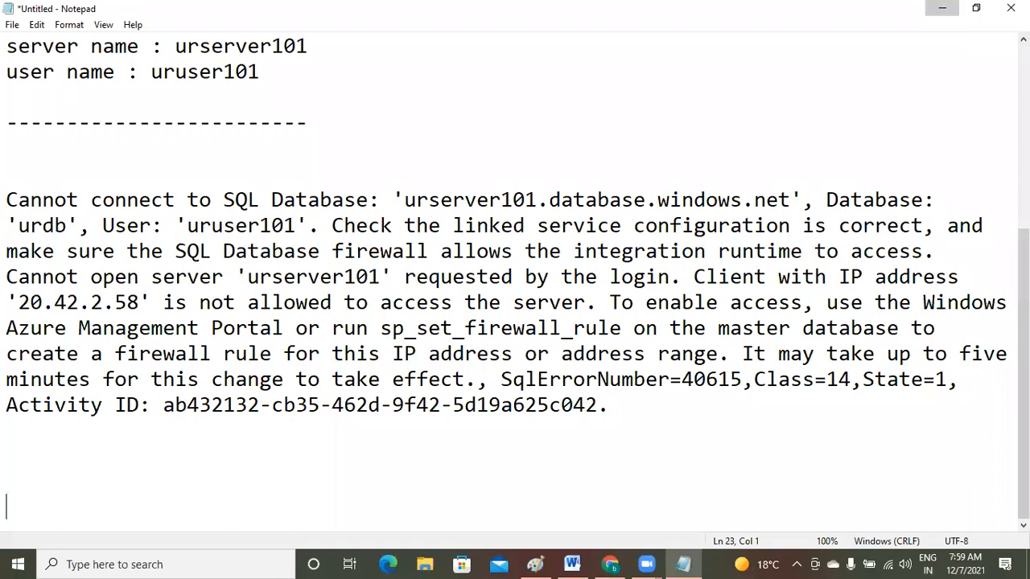
# - Return to the data factory in Chrome, close the error details and cancel editing the linked service
pyautogui.click(942, 9)
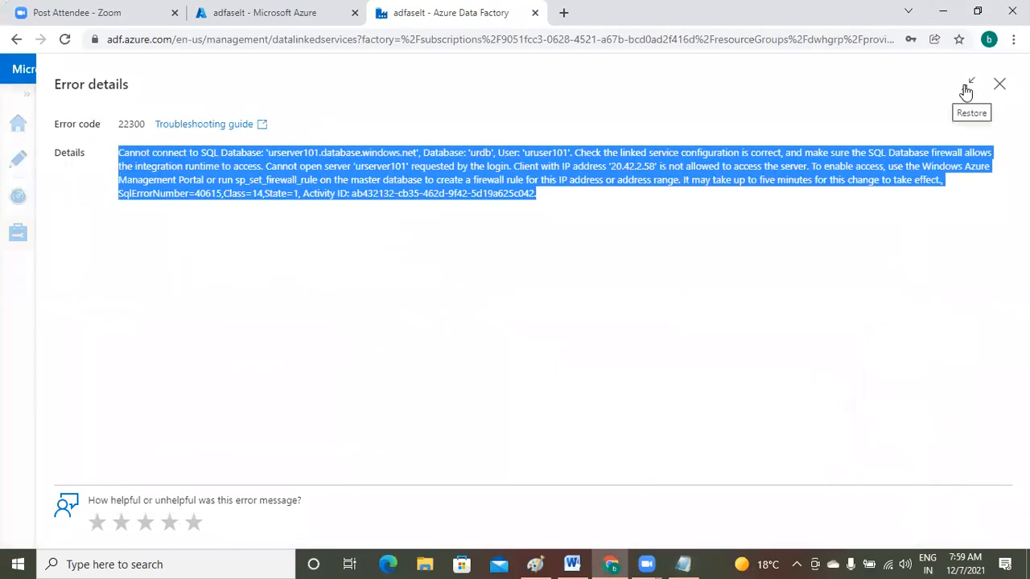
pyautogui.click(967, 87)
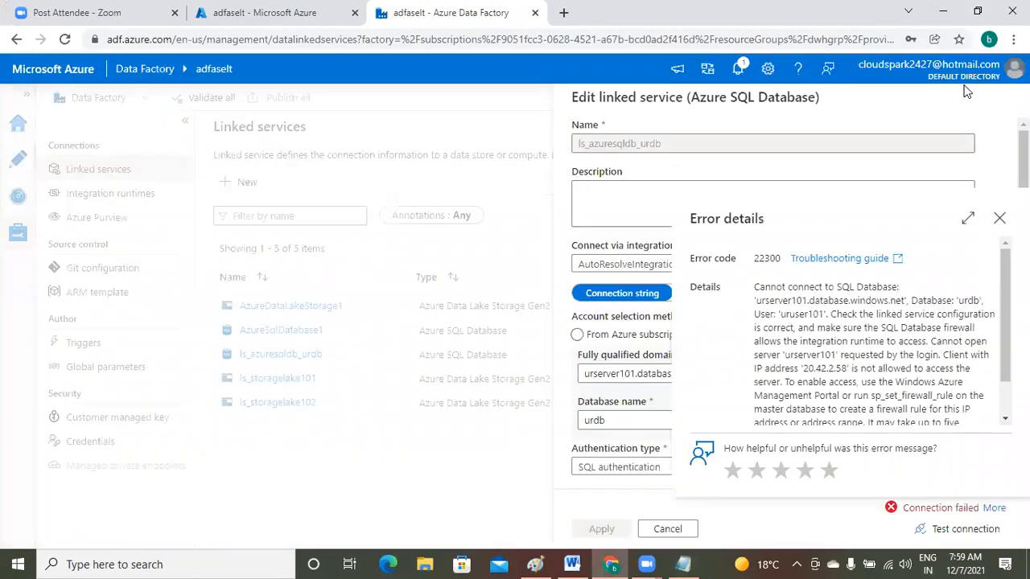
pyautogui.click(999, 218)
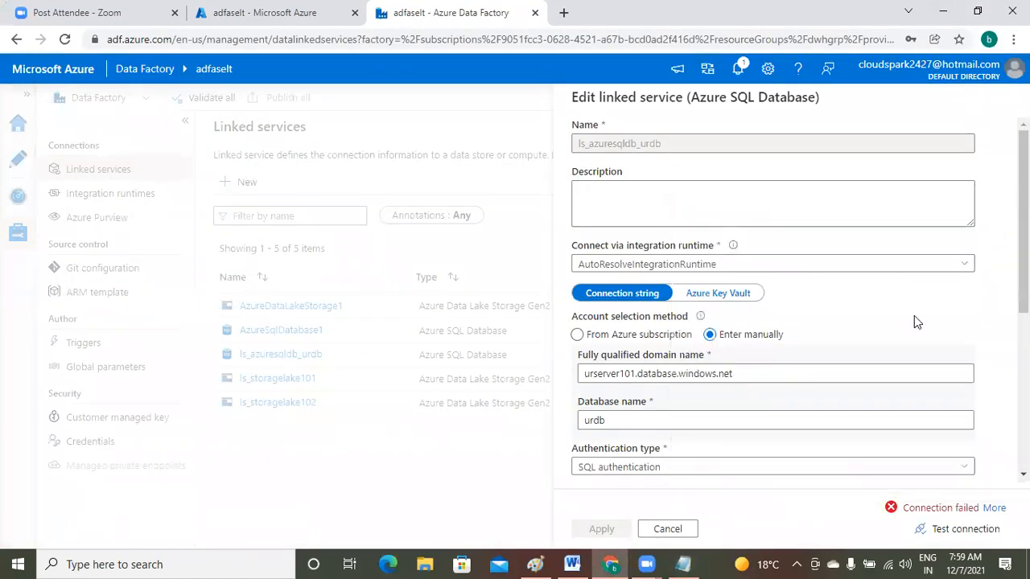
pyautogui.click(680, 531)
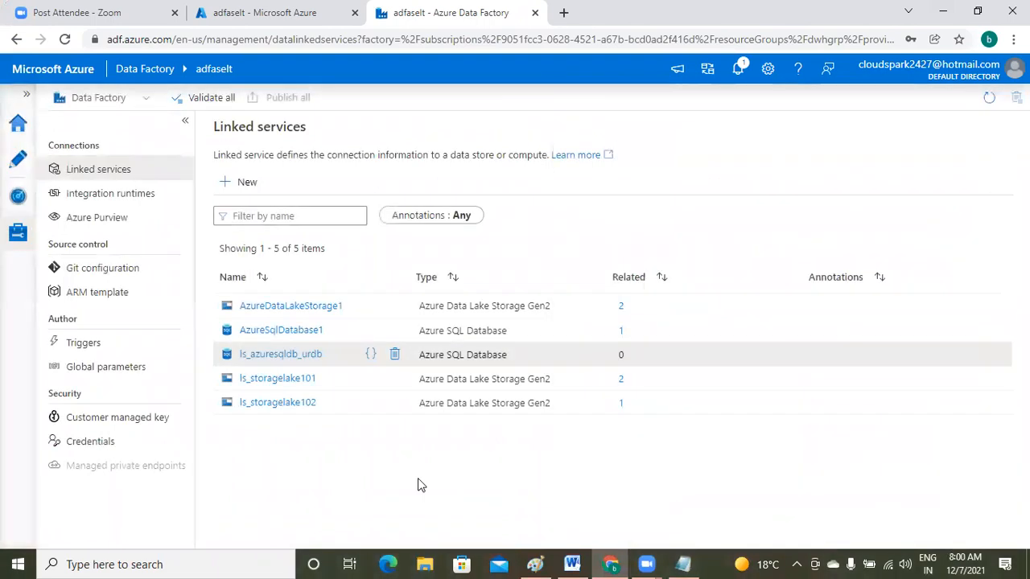
# - Reopen ls_azuresqldb_urdb, test its connection again and show the error details
pyautogui.click(309, 355)
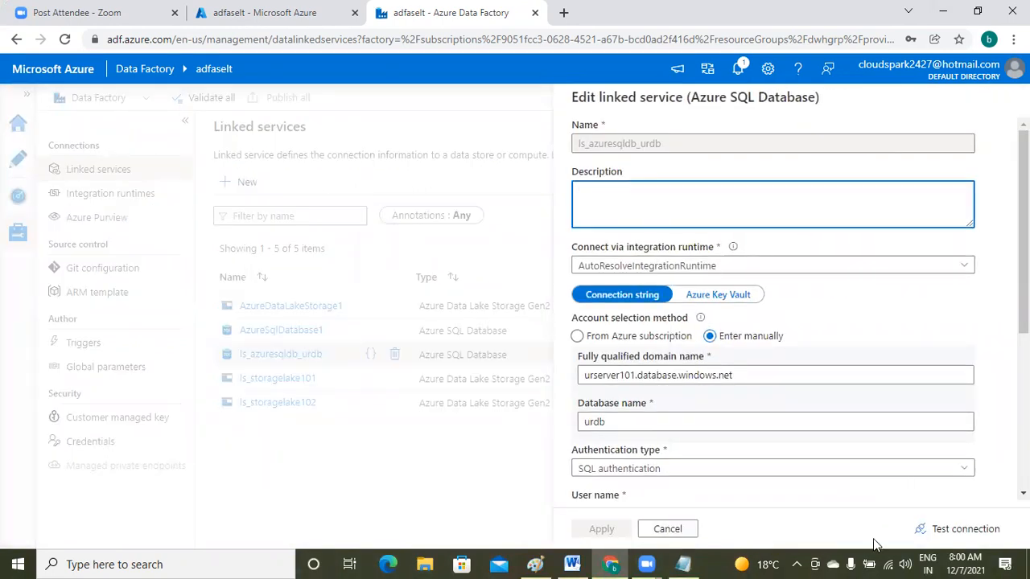
pyautogui.click(968, 530)
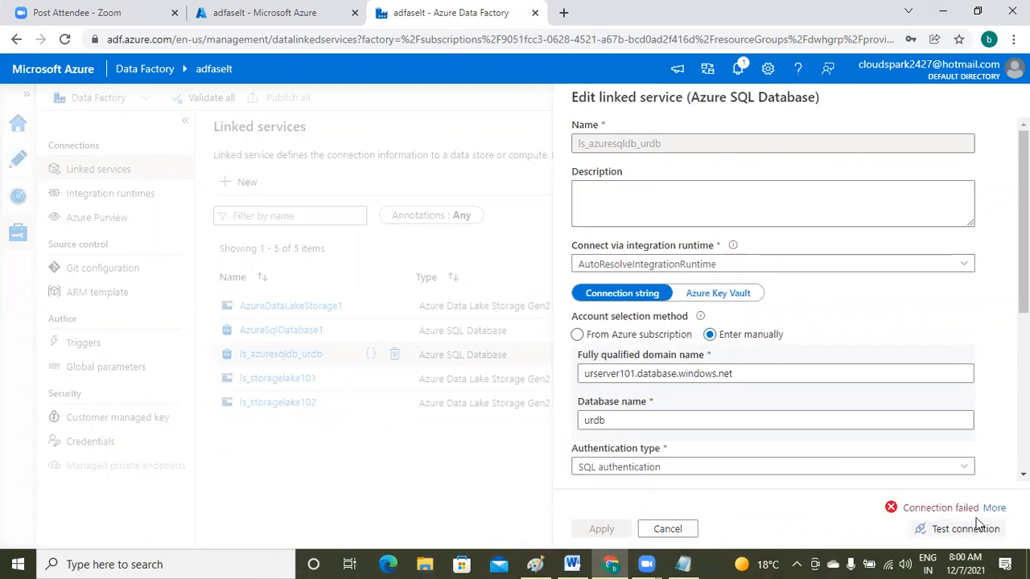
pyautogui.click(992, 511)
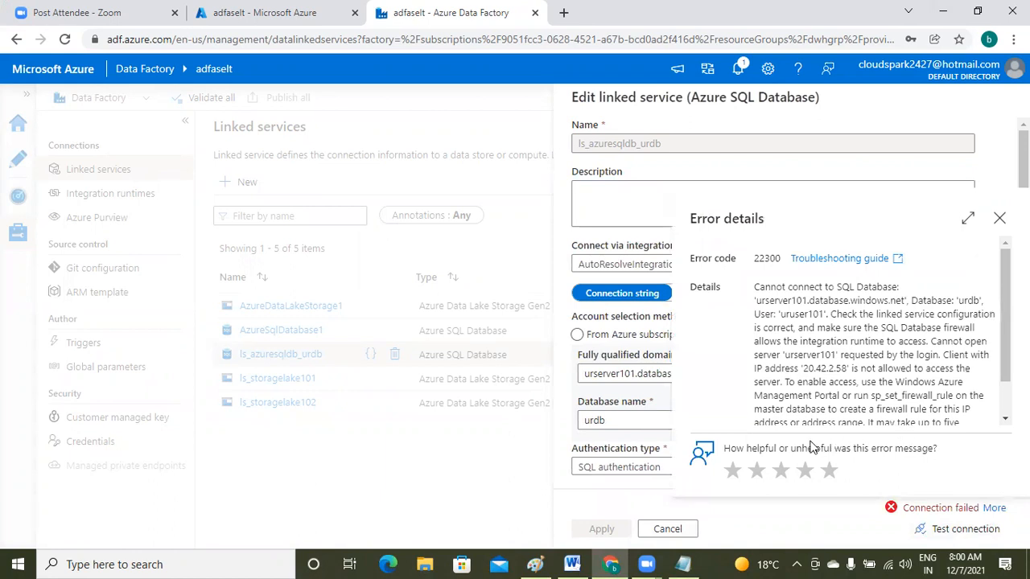
# - Copy the second test's error message and paste it into the Notepad notes below the first one
pyautogui.moveTo(753, 291); pyautogui.dragTo(947, 428)
pyautogui.hotkey('ctrl', 'c')
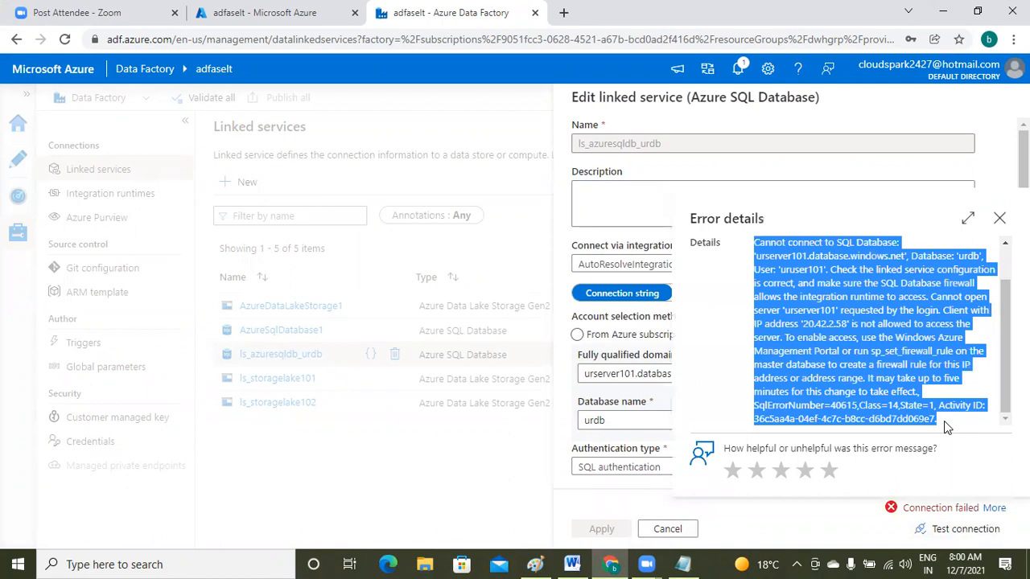
pyautogui.click(686, 564)
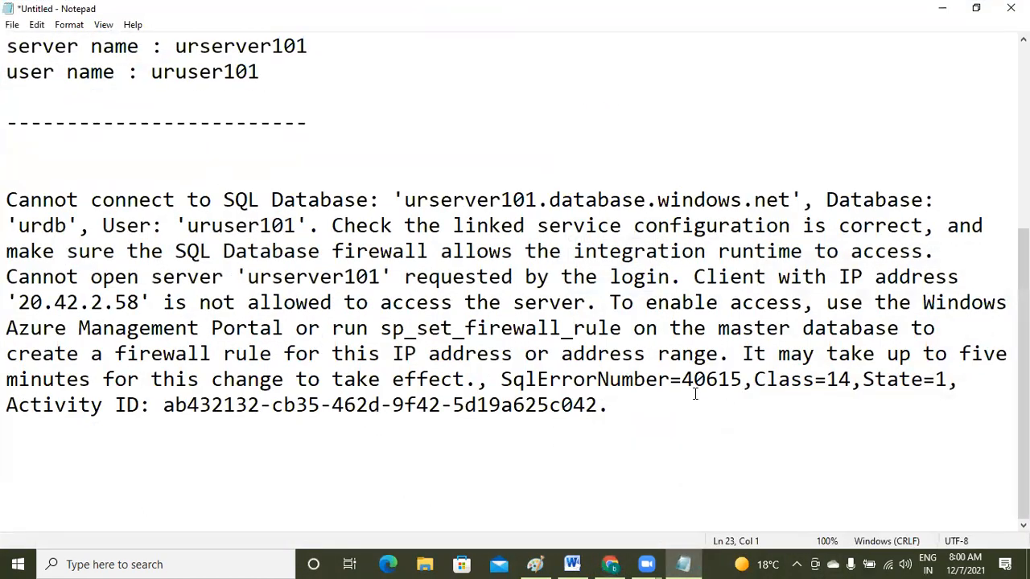
pyautogui.click(695, 393)
pyautogui.press('Return')
pyautogui.press('Return')
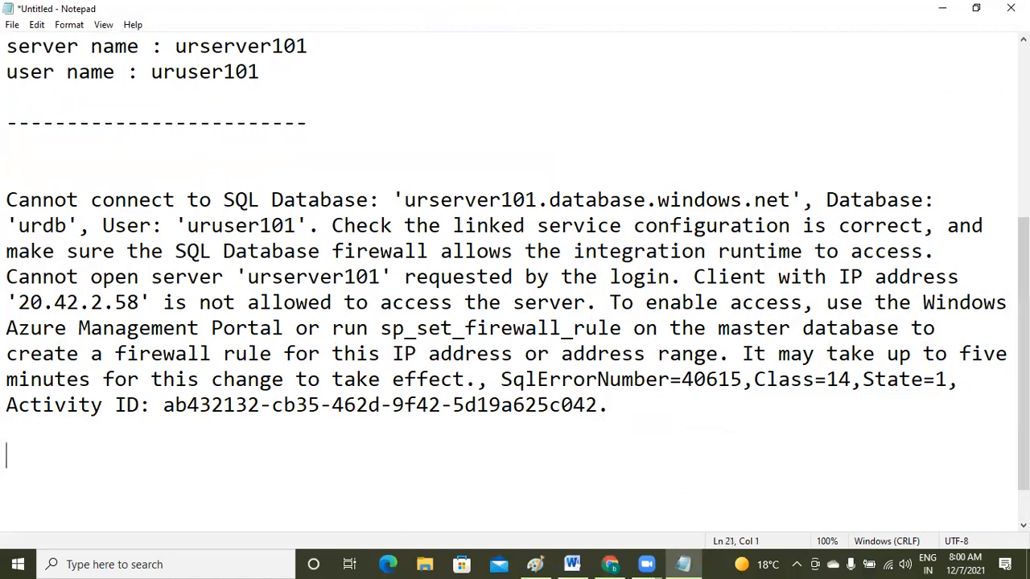
pyautogui.hotkey('ctrl', 'v')
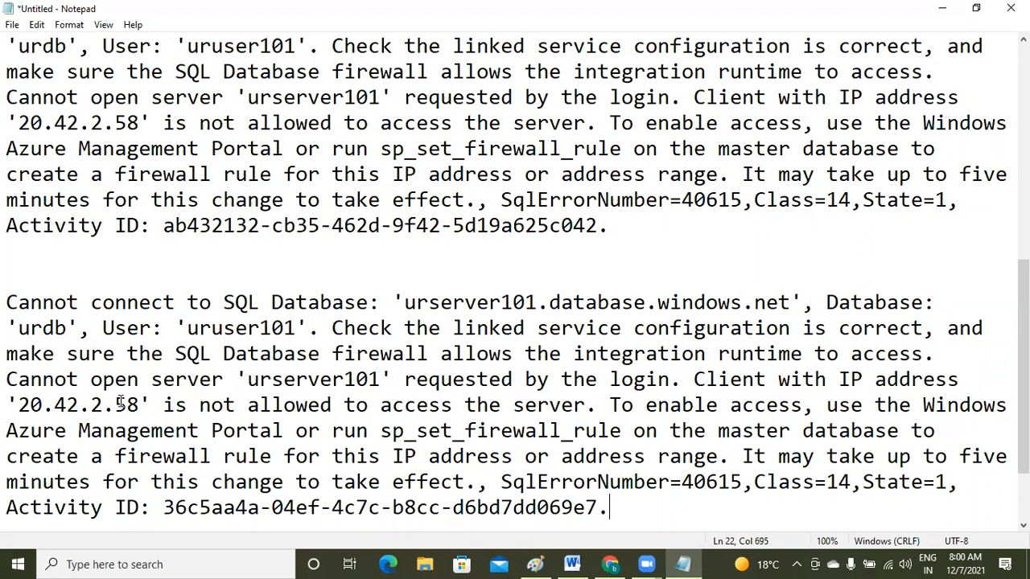
# - Highlight the client IP address 20.42.2.58 in the second pasted error message, and switch back to Chrome
pyautogui.moveTo(614, 563)
pyautogui.click(624, 514)
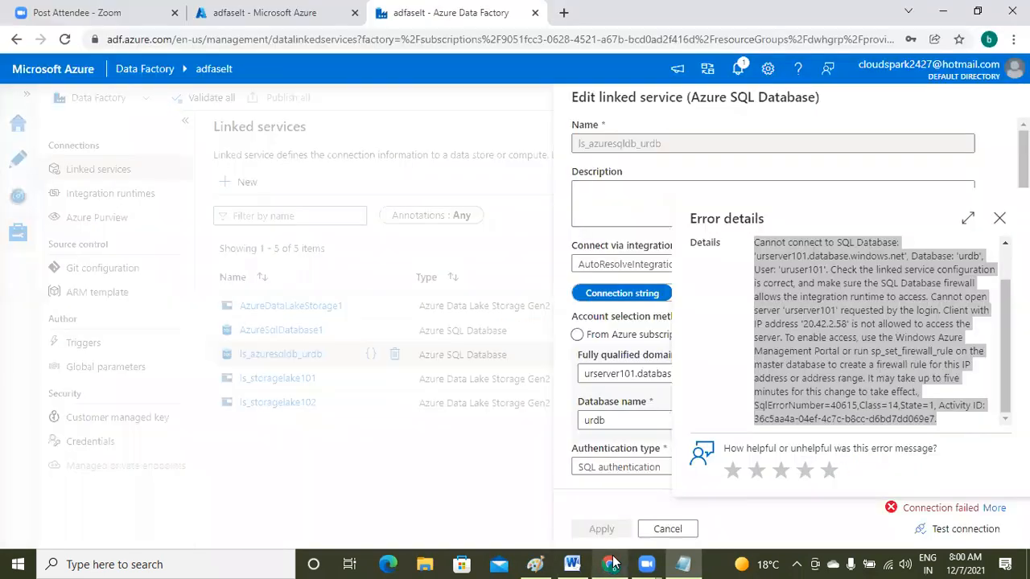
pyautogui.click(682, 564)
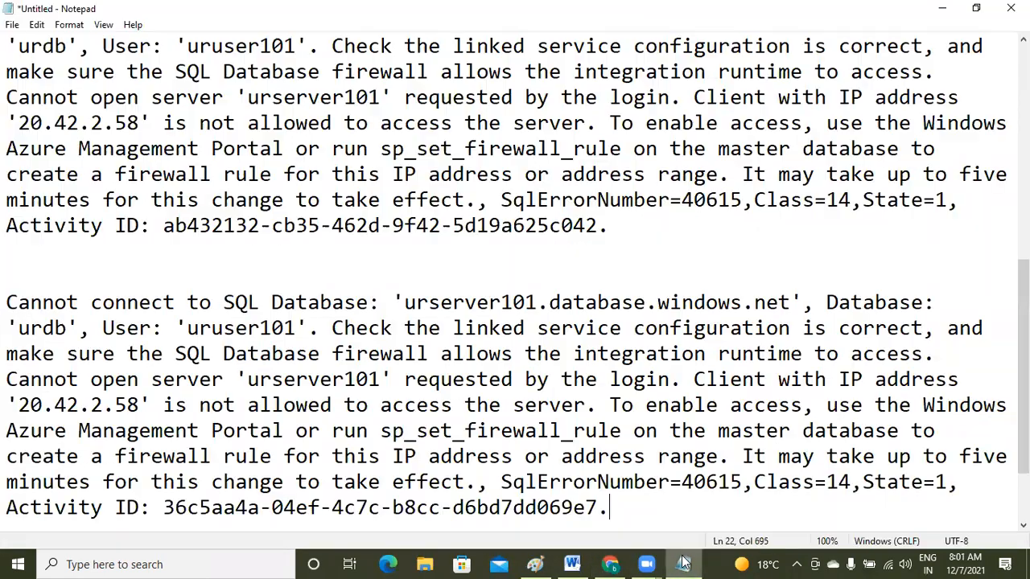
pyautogui.click(20, 403)
pyautogui.hotkey('shift', 'Right')
pyautogui.hotkey('shift', 'Right')
pyautogui.hotkey('shift', 'Right')
pyautogui.hotkey('shift', 'Right')
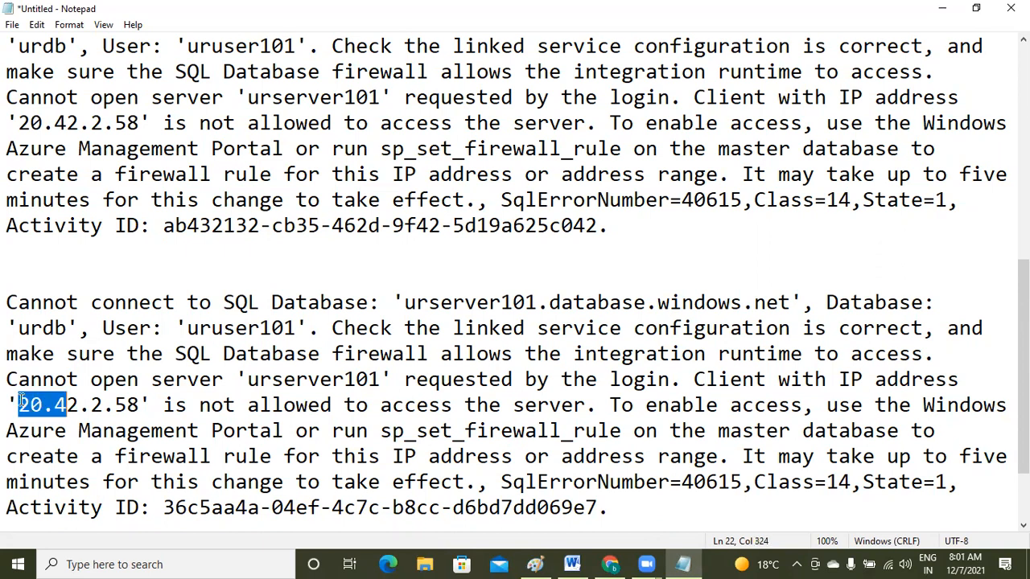
pyautogui.hotkey('shift', 'Right')
pyautogui.hotkey('shift', 'Right')
pyautogui.hotkey('shift', 'Right')
pyautogui.hotkey('shift', 'Right')
pyautogui.hotkey('shift', 'Right')
pyautogui.hotkey('shift', 'Right')
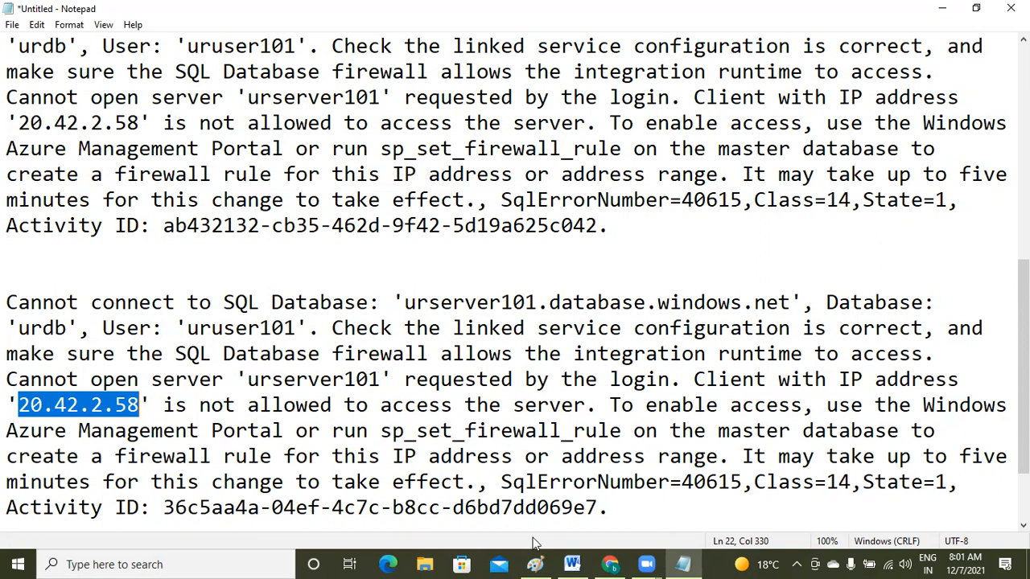
pyautogui.click(610, 564)
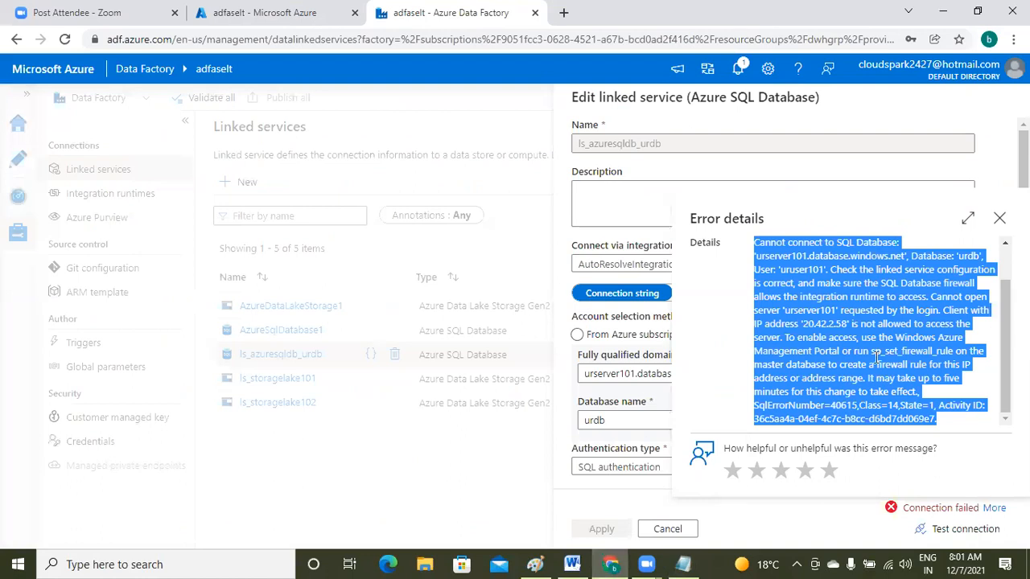
# - Close the error details, cancel editing ls_azuresqldb_urdb, and open the dwhgrp resource group in the Azure portal
pyautogui.click(999, 219)
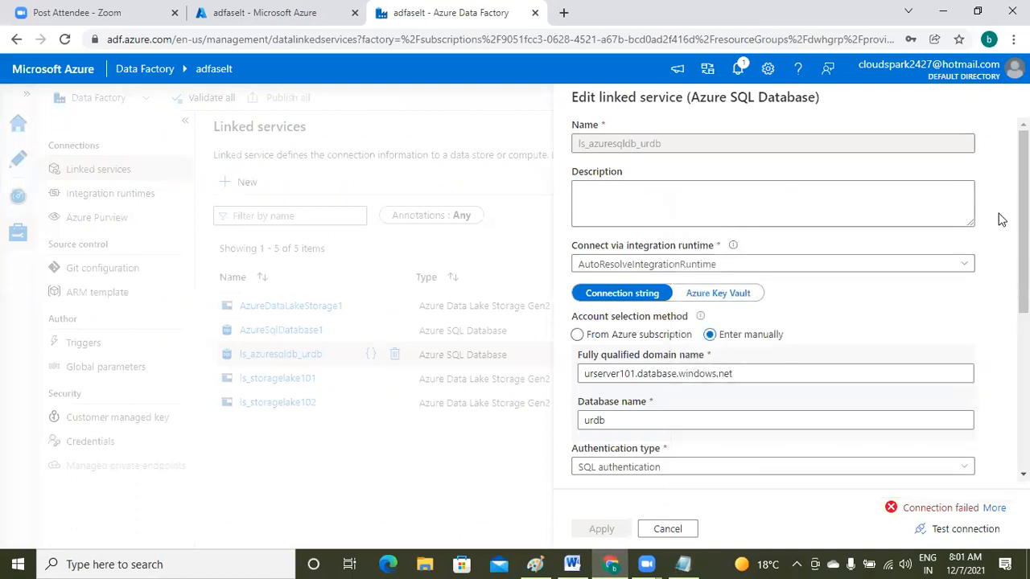
pyautogui.click(667, 529)
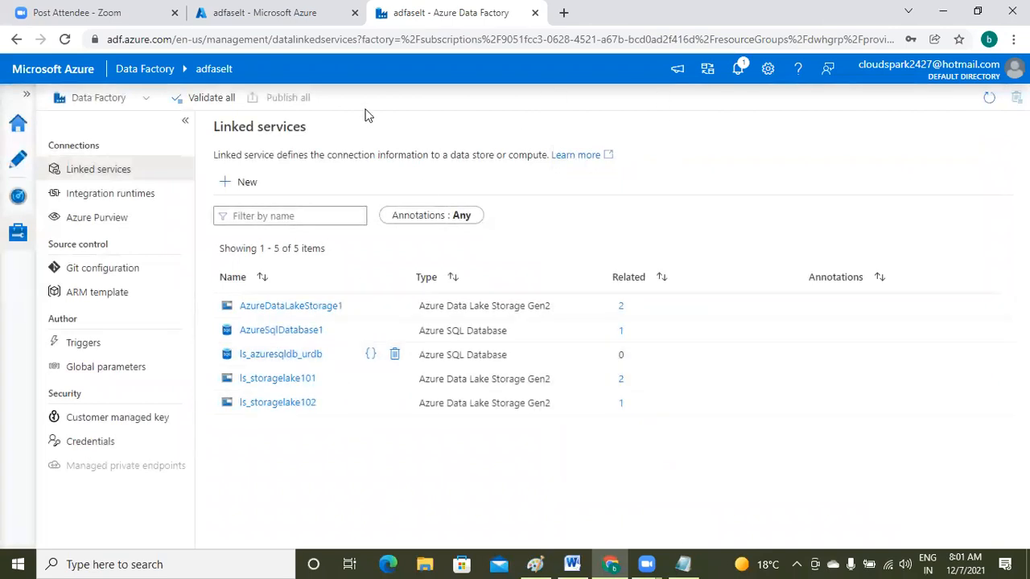
pyautogui.click(288, 16)
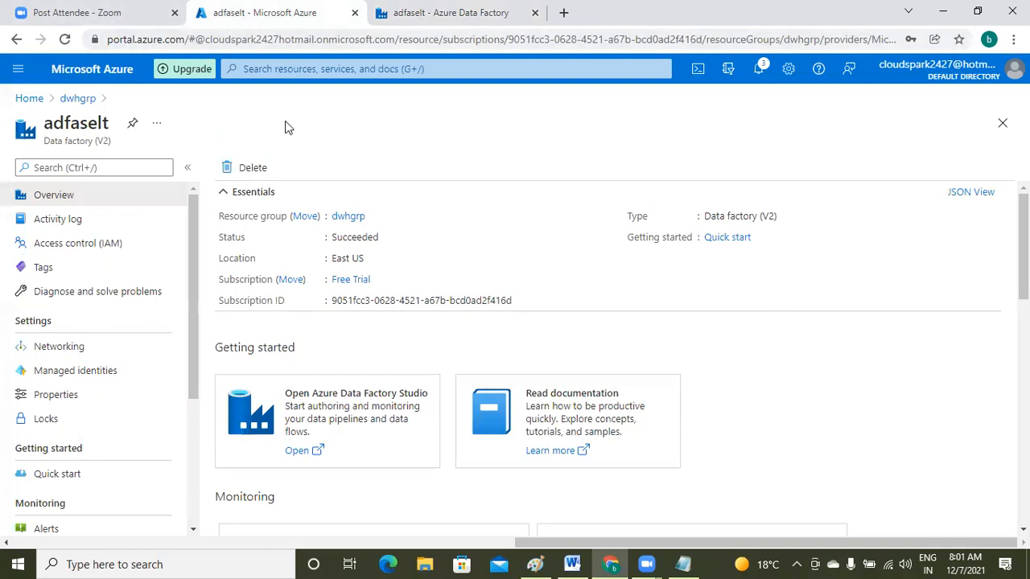
pyautogui.click(77, 100)
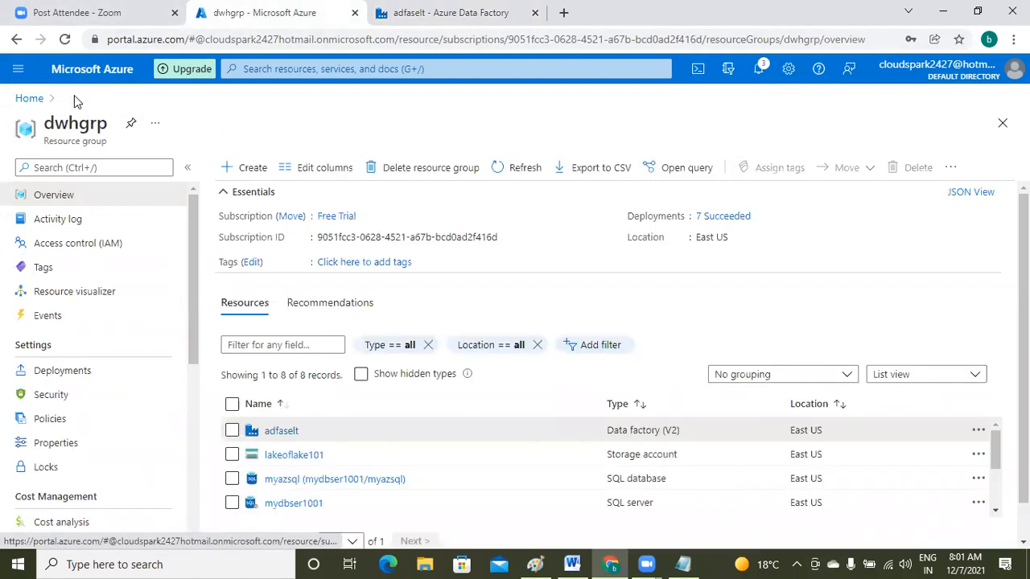
# - Check the blocked client IP address in the Notepad notes and return to Chrome
pyautogui.click(681, 564)
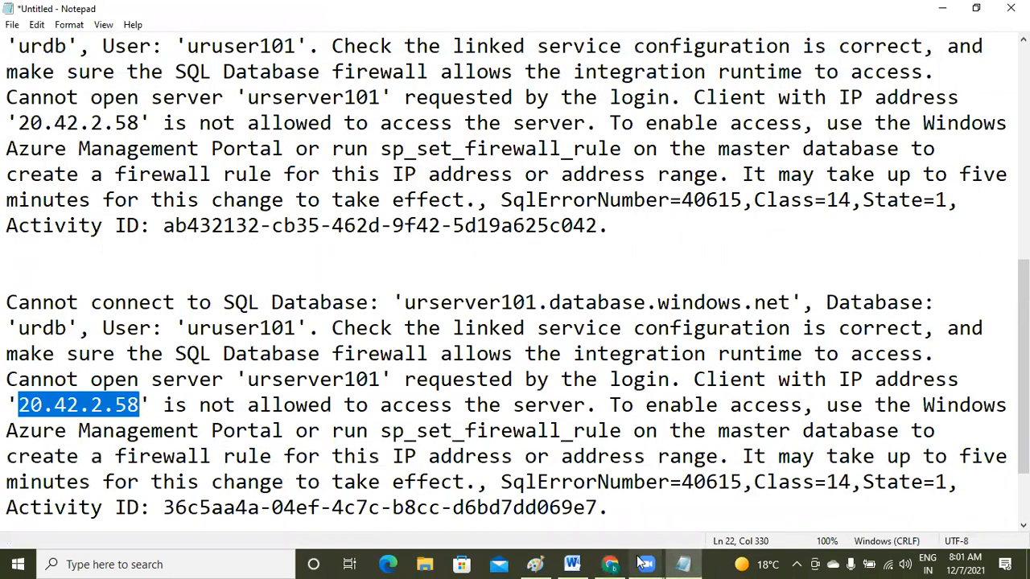
pyautogui.moveTo(636, 563)
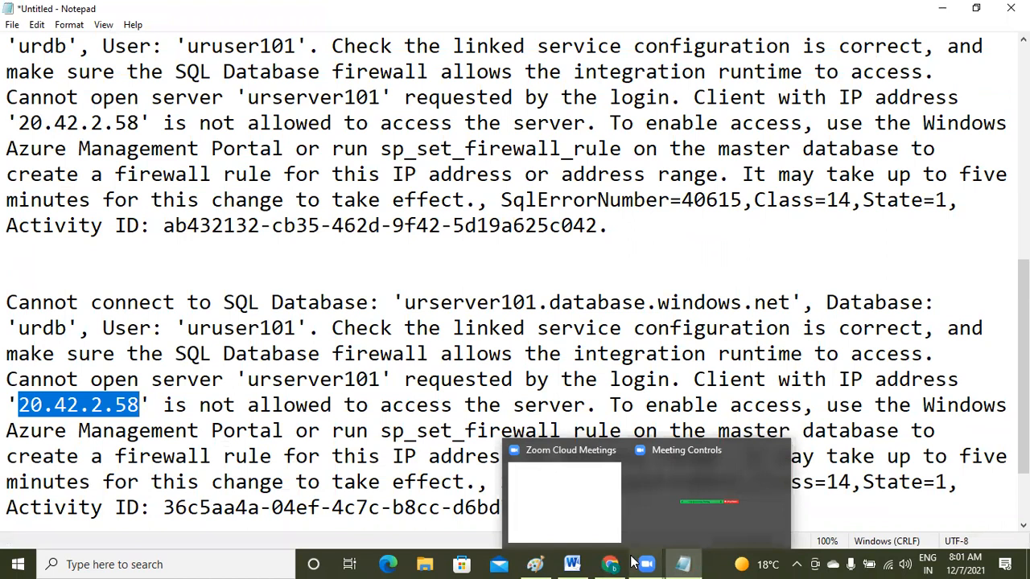
pyautogui.click(610, 563)
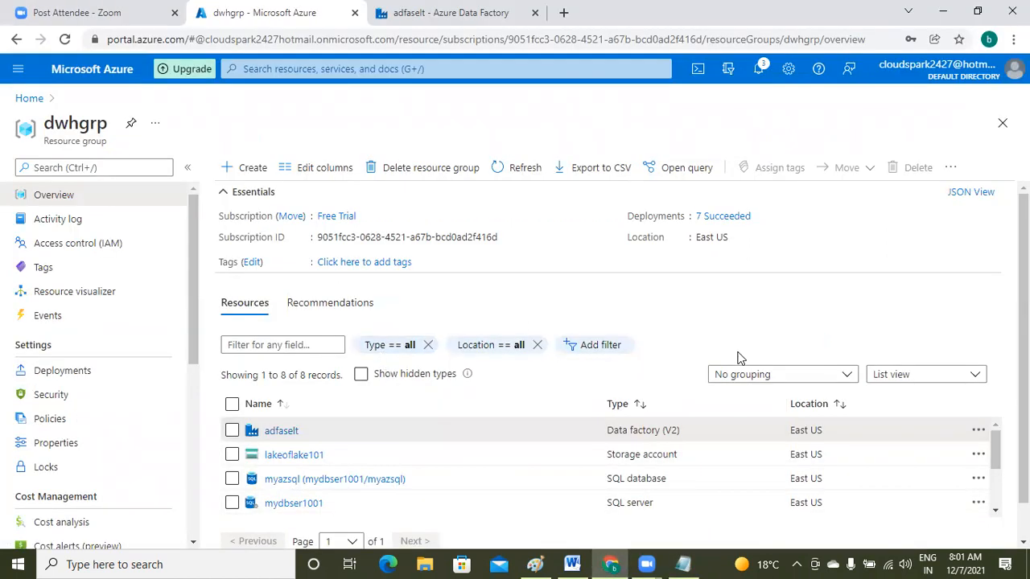
# - Open the urdb database from the dwhgrp resources and show its server firewall settings
pyautogui.click(995, 510)
pyautogui.click(995, 511)
pyautogui.click(995, 510)
pyautogui.click(995, 510)
pyautogui.click(995, 510)
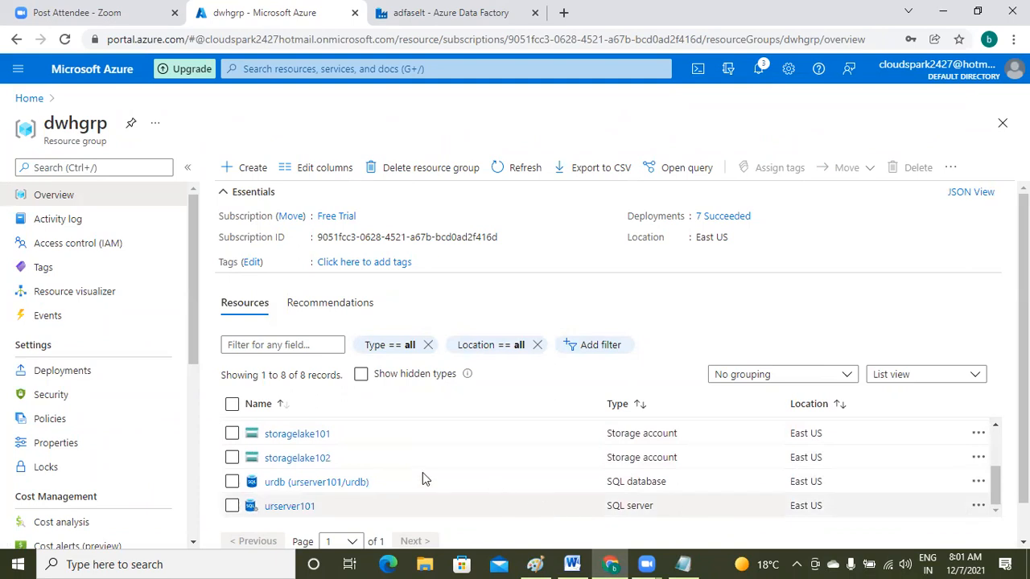
pyautogui.click(323, 484)
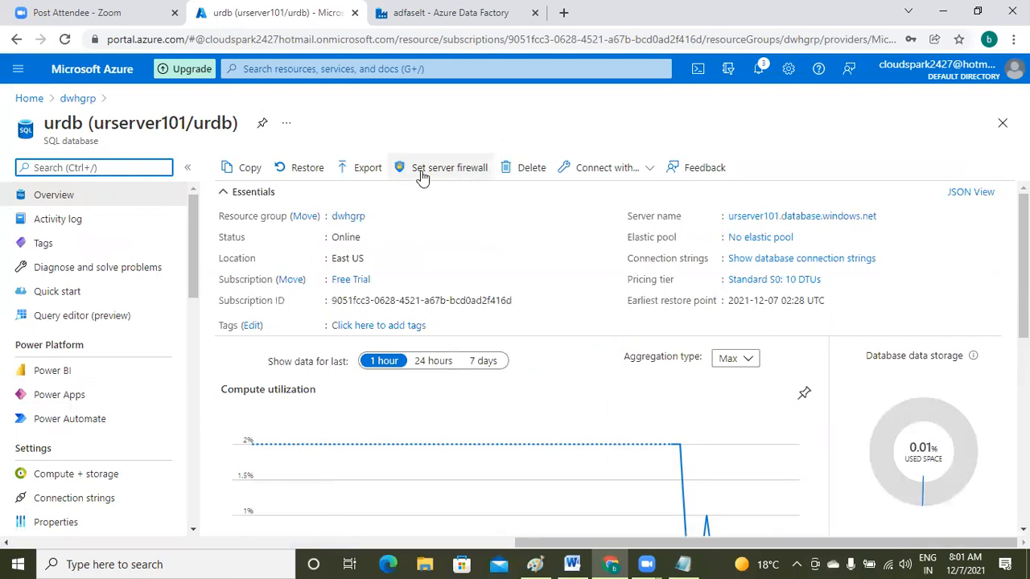
pyautogui.click(465, 177)
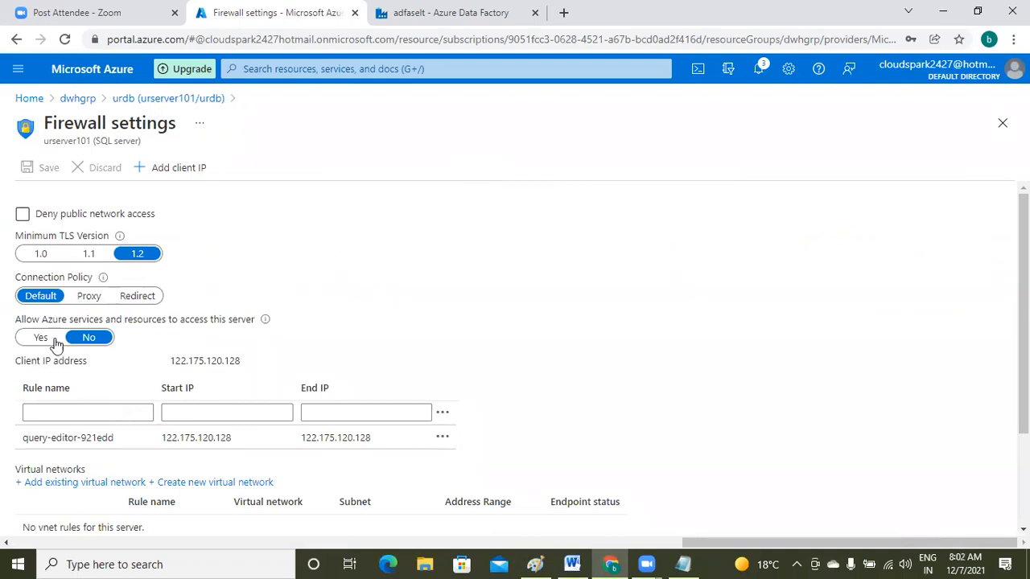
# - Enter a firewall rule named forLinkedService with 20.42.2.58 as both start IP and end IP
pyautogui.click(49, 412)
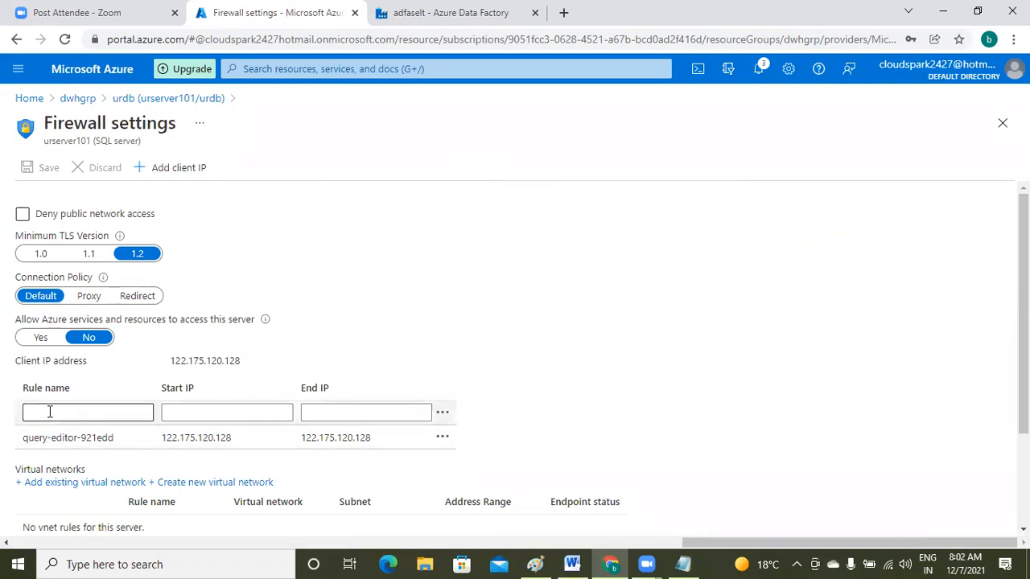
pyautogui.click(50, 412)
pyautogui.write('for')
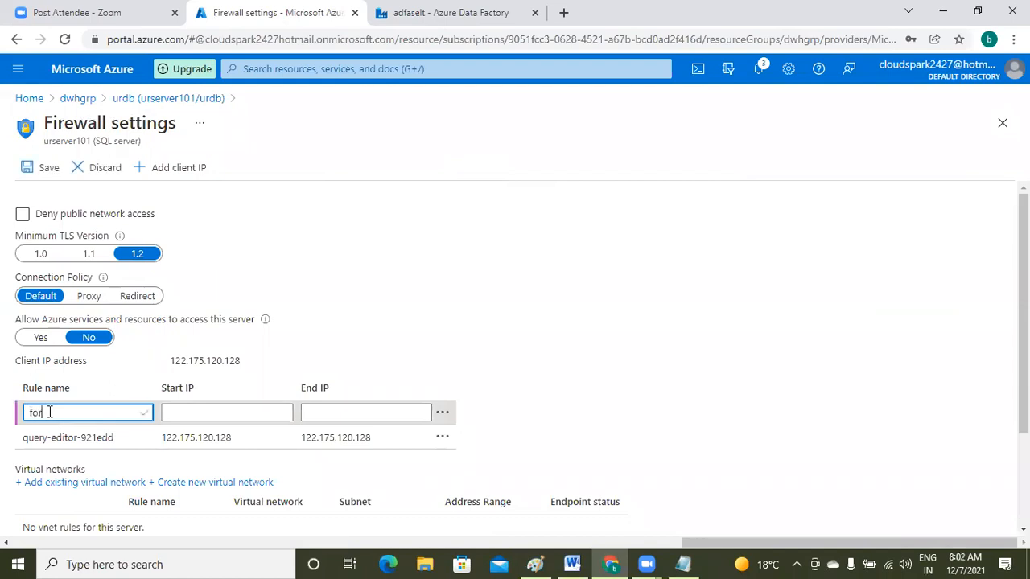
pyautogui.write('Lake')
pyautogui.write('dSer')
pyautogui.write('vice')
pyautogui.click(340, 413)
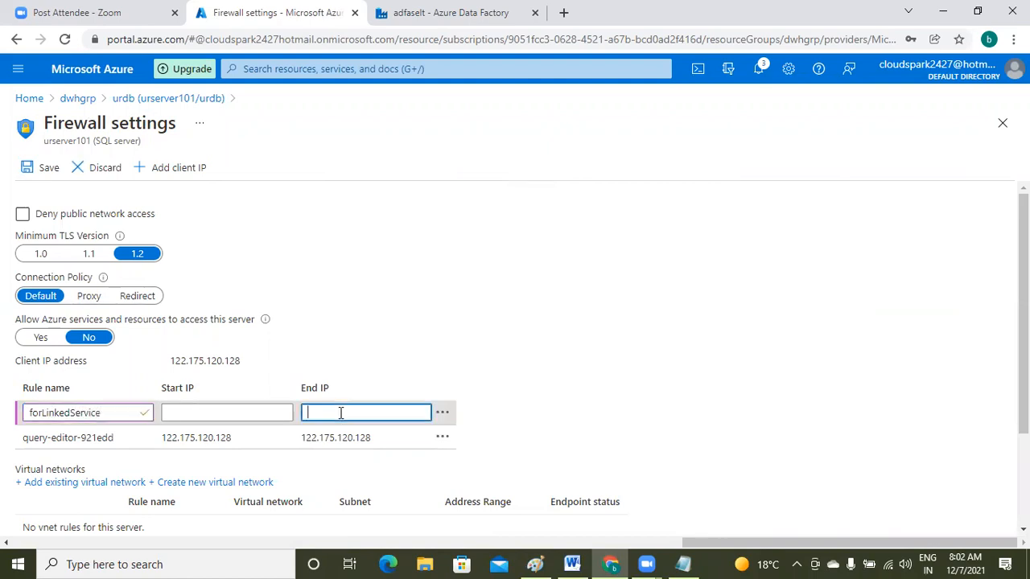
pyautogui.write('20.42.2.58')
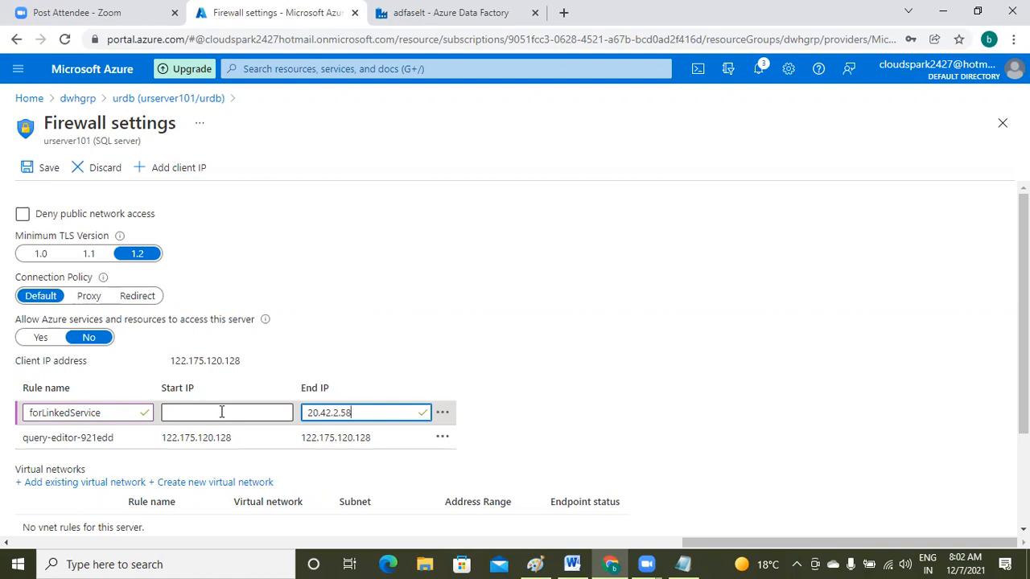
pyautogui.click(216, 410)
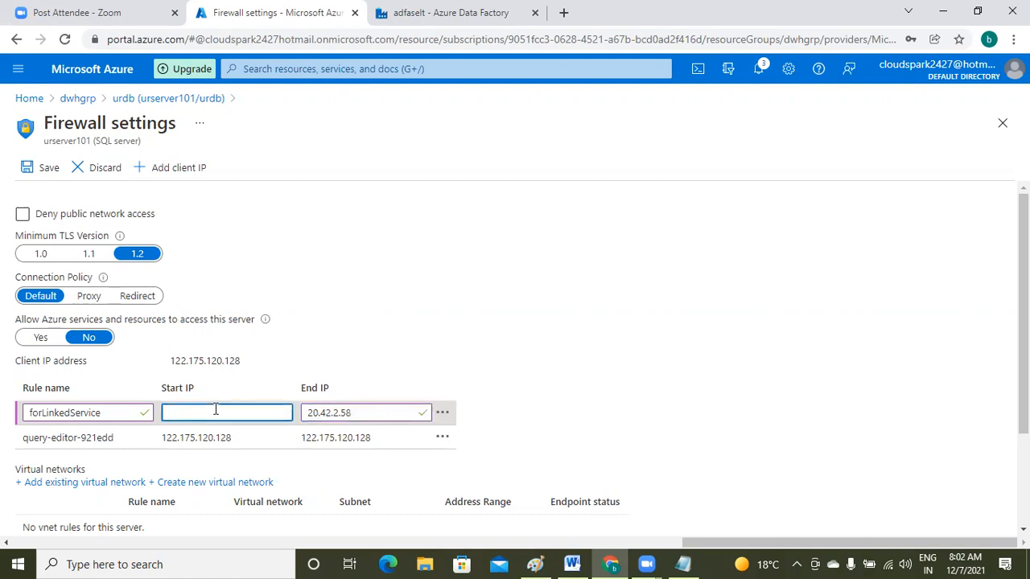
pyautogui.write('20.42.2.58')
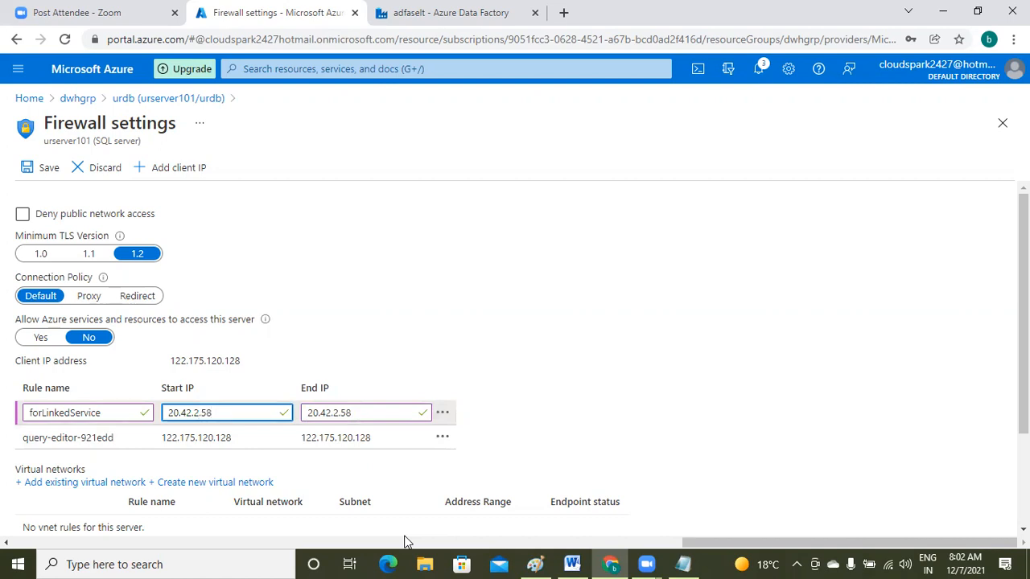
# - Set the forLinkedService rule's start IP to 20.42.0.0 and save the firewall settings
pyautogui.press('BackSpace')
pyautogui.press('BackSpace')
pyautogui.write('0.')
pyautogui.press('Right')
pyautogui.press('Right')
pyautogui.press('BackSpace')
pyautogui.press('BackSpace')
pyautogui.write('0')
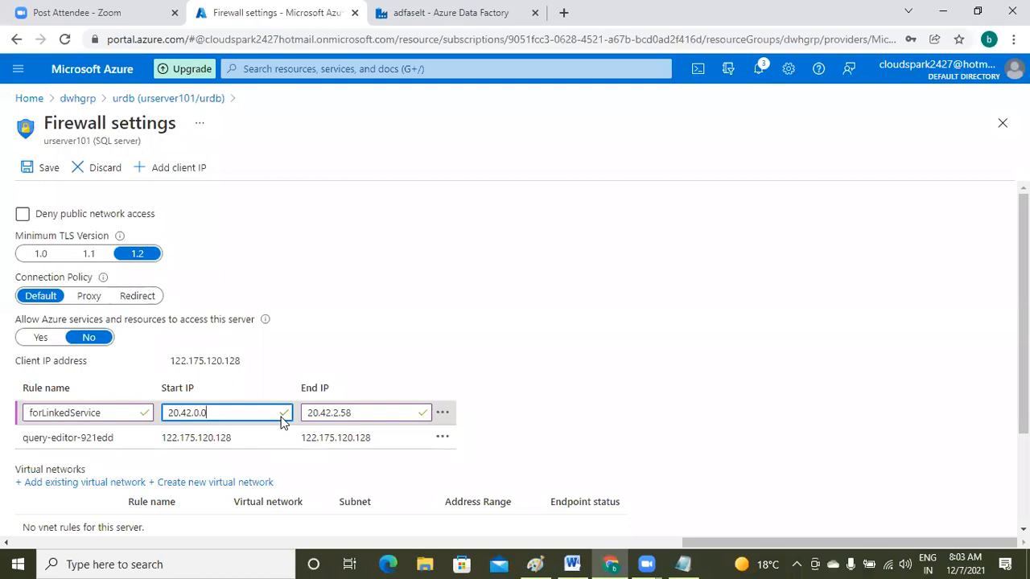
pyautogui.click(36, 166)
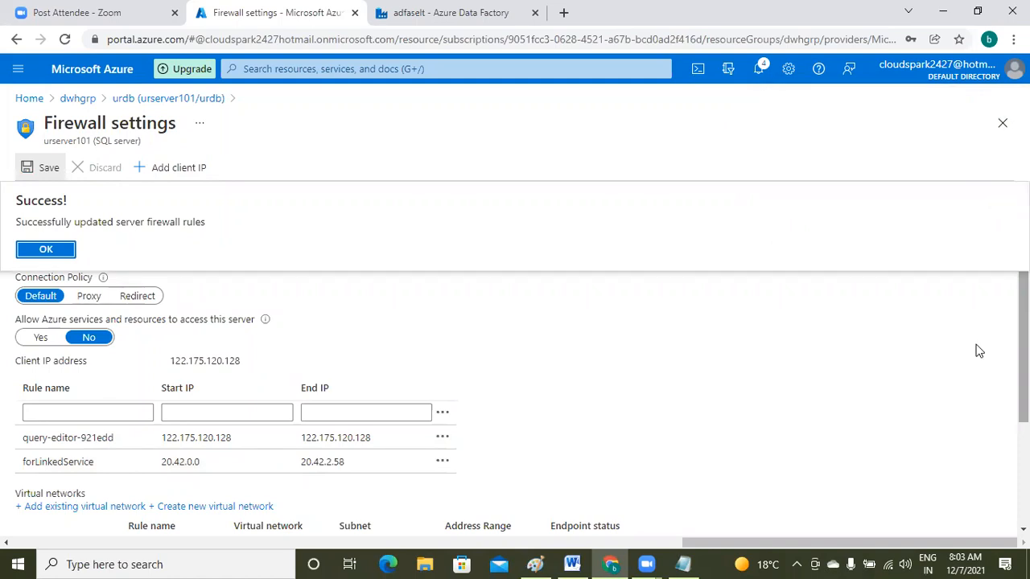
# - Return to the data factory, reopen ls_azuresqldb_urdb and test its connection
pyautogui.click(421, 16)
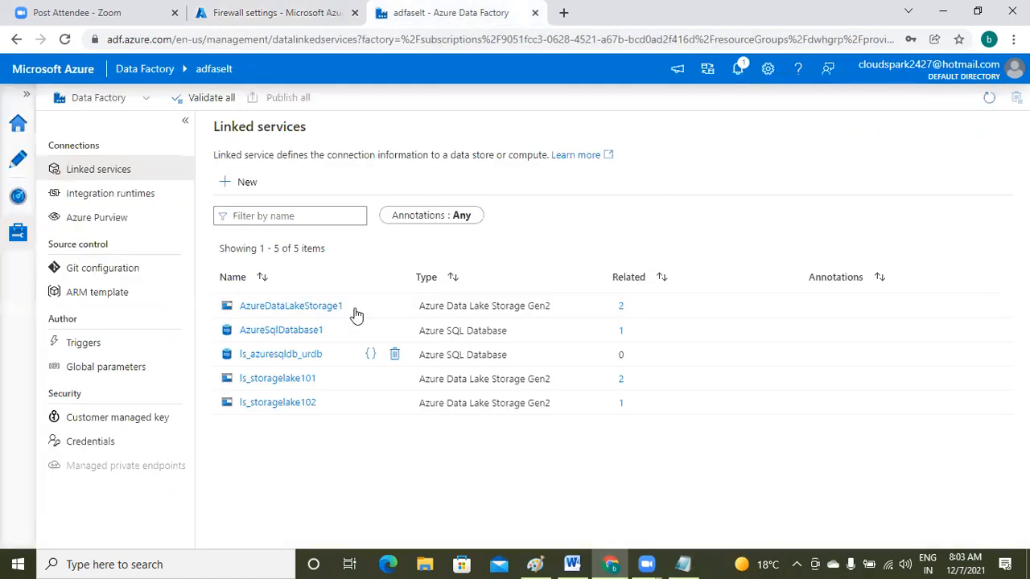
pyautogui.click(302, 354)
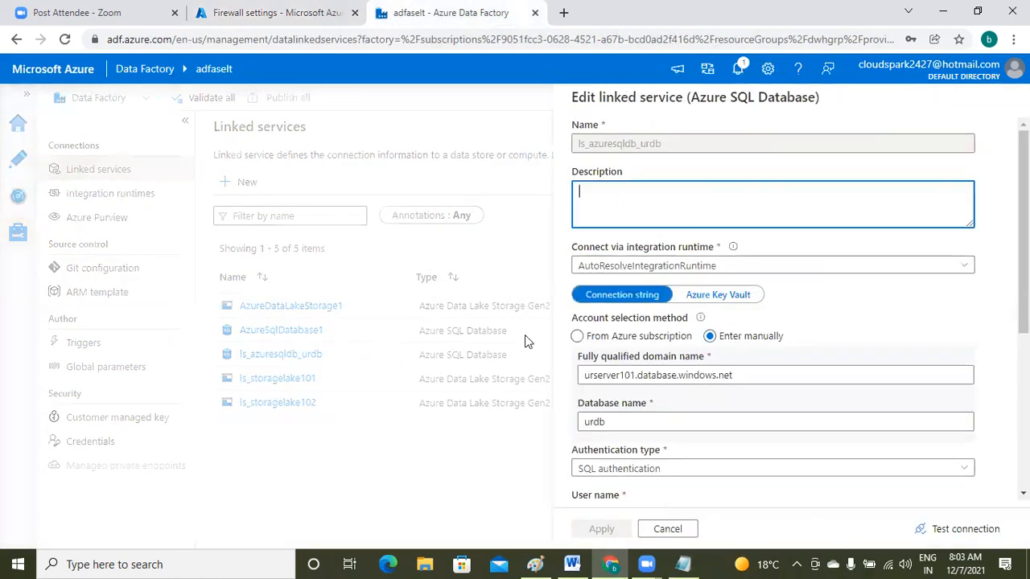
pyautogui.click(958, 531)
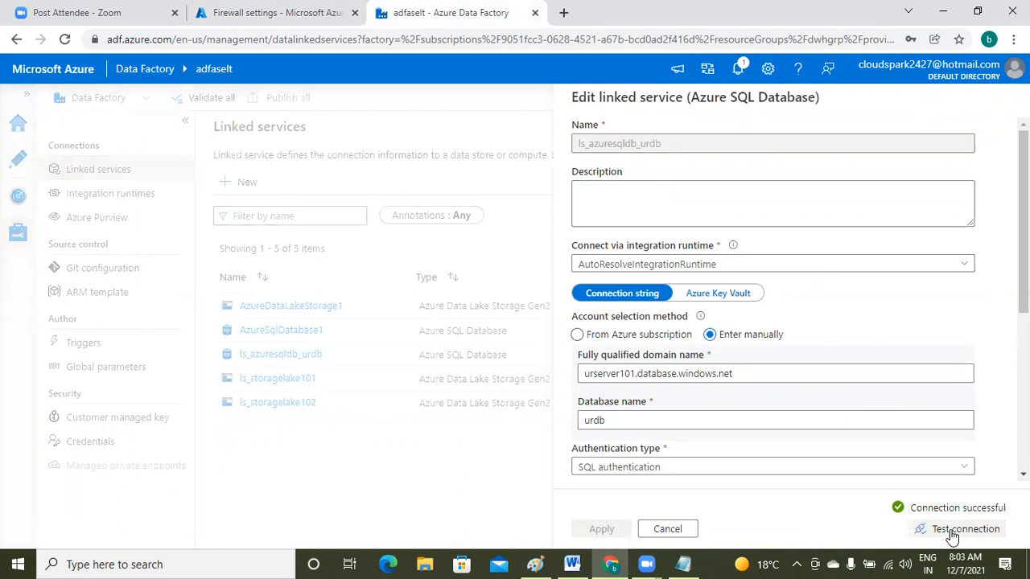
# - Switch to Notepad and add a "solution:" heading below the second error message, leaving blank lines between them
pyautogui.click(682, 563)
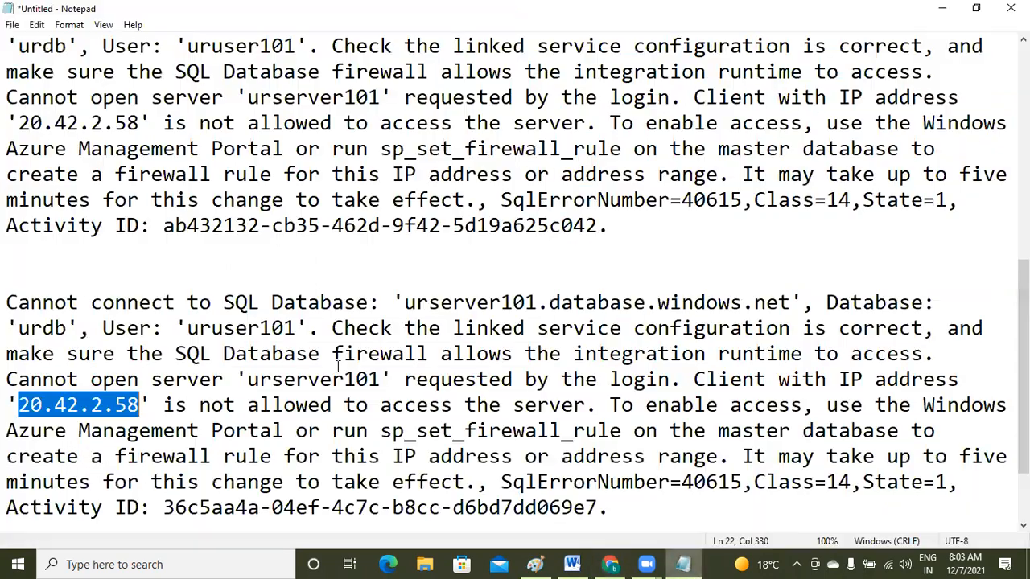
pyautogui.click(669, 507)
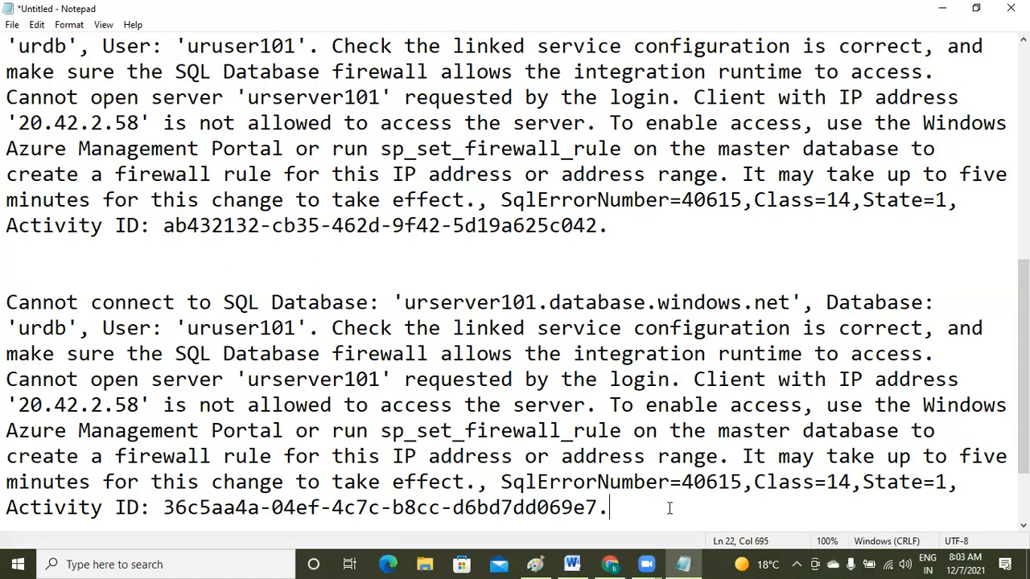
pyautogui.press('Return')
pyautogui.press('Return')
pyautogui.press('Return')
pyautogui.write('sol')
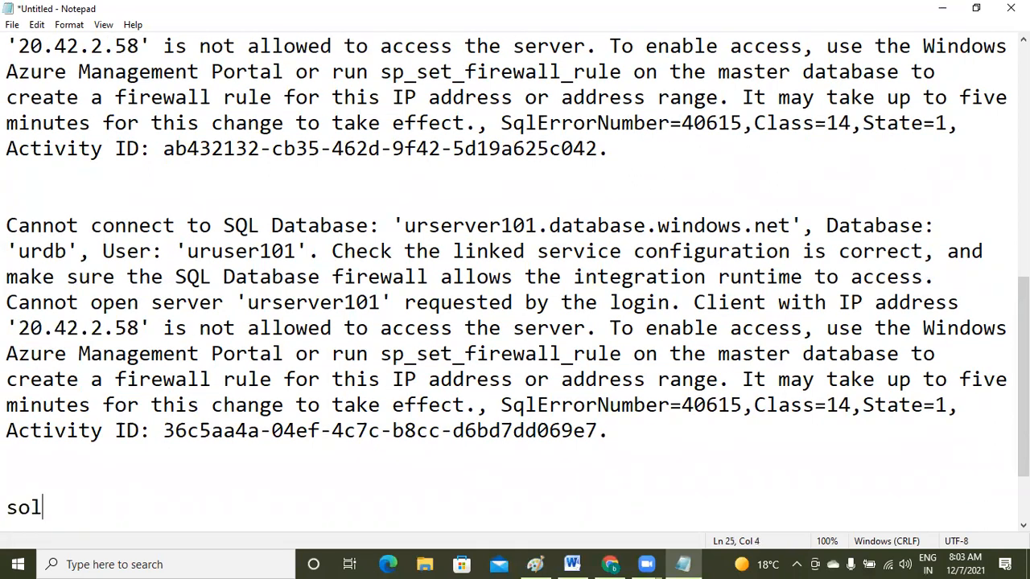
pyautogui.write('ution:')
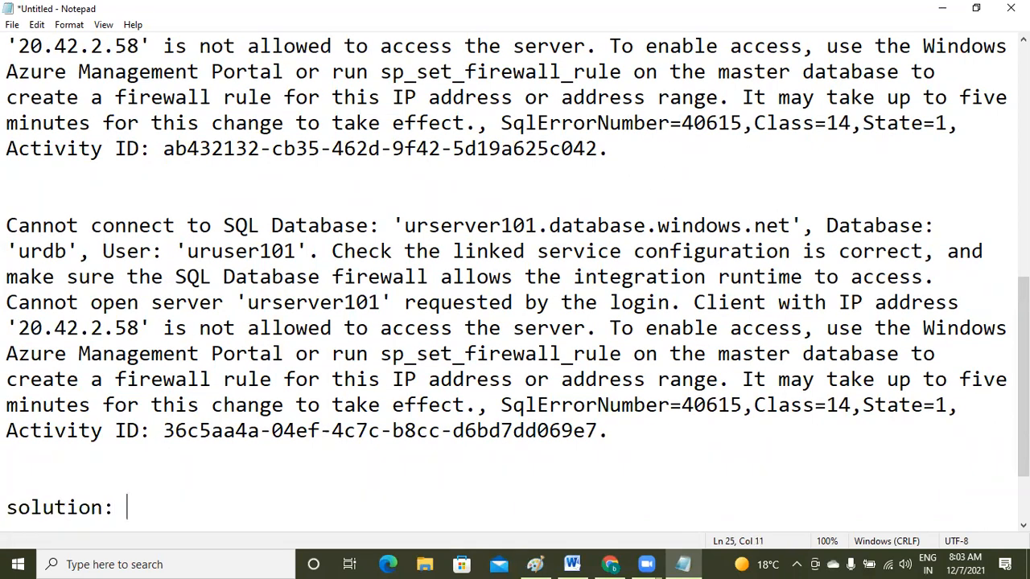
# - Write "add range of ips to firewall settings." on the line below the solution heading
pyautogui.press('Return')
pyautogui.write('add range ')
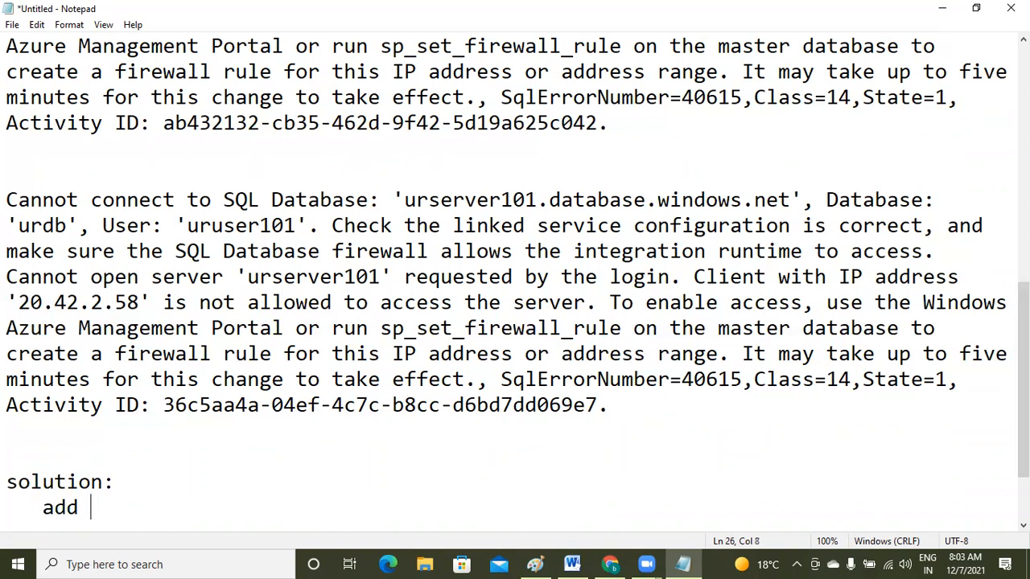
pyautogui.write('of ')
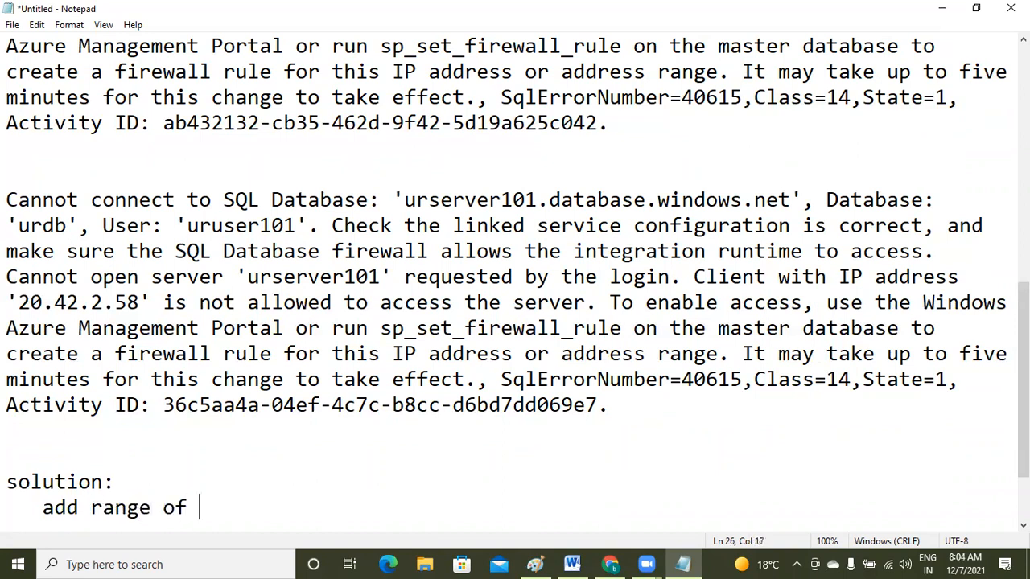
pyautogui.write('ips to ')
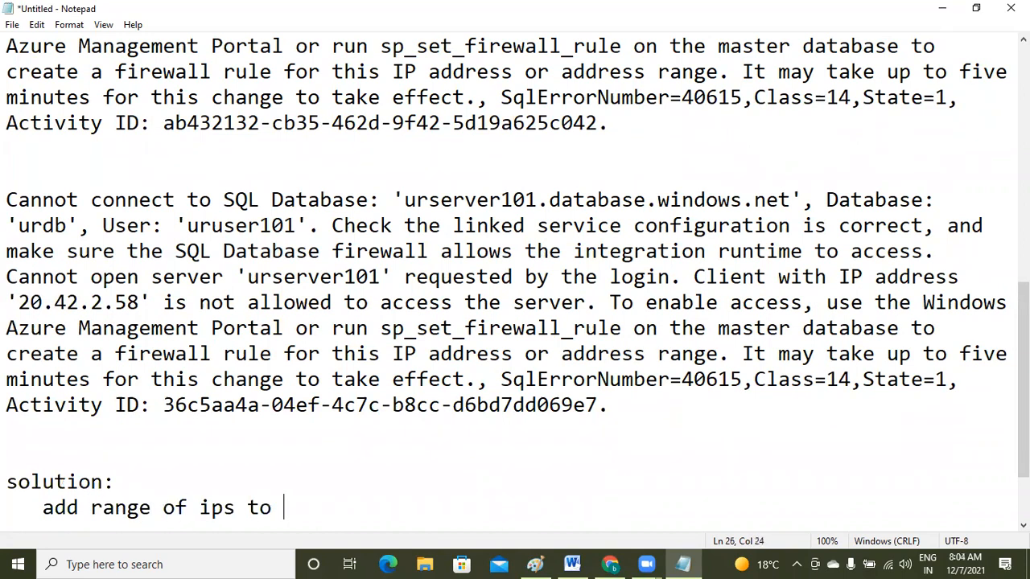
pyautogui.write('fire ware')
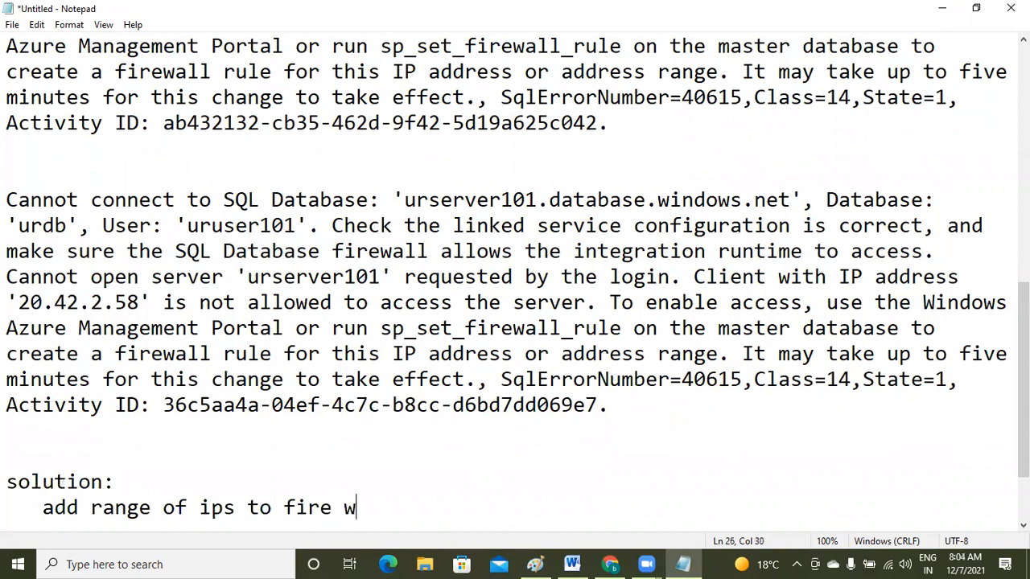
pyautogui.press('BackSpace')
pyautogui.press('BackSpace')
pyautogui.write('l')
pyautogui.press('BackSpace')
pyautogui.press('BackSpace')
pyautogui.press('BackSpace')
pyautogui.press('BackSpace')
pyautogui.write('wall settings.')
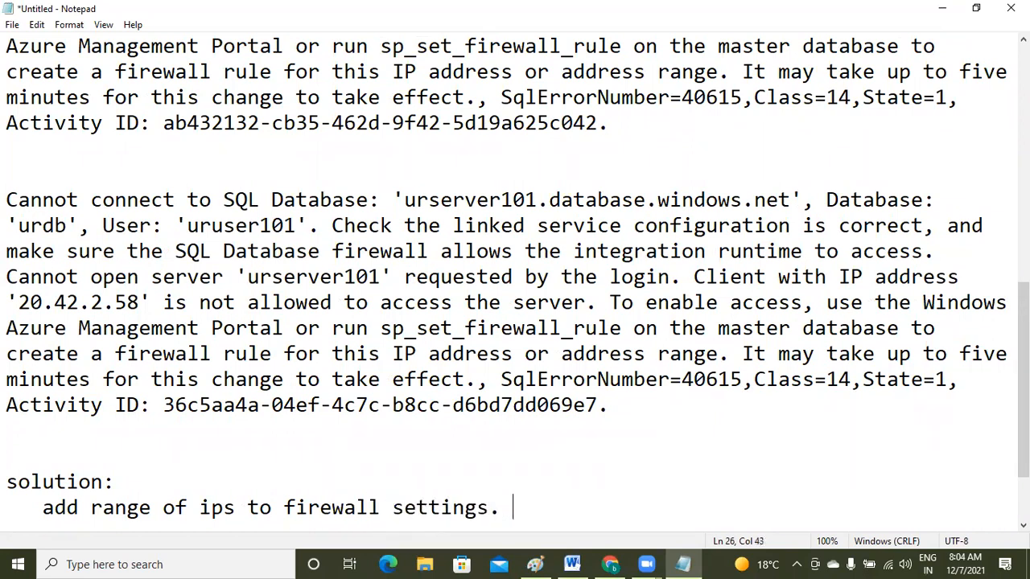
# - Add a dashed separator line below the solution text, leaving one blank line
pyautogui.press('Return')
pyautogui.press('Return')
pyautogui.write('----------------------------------------------------------')
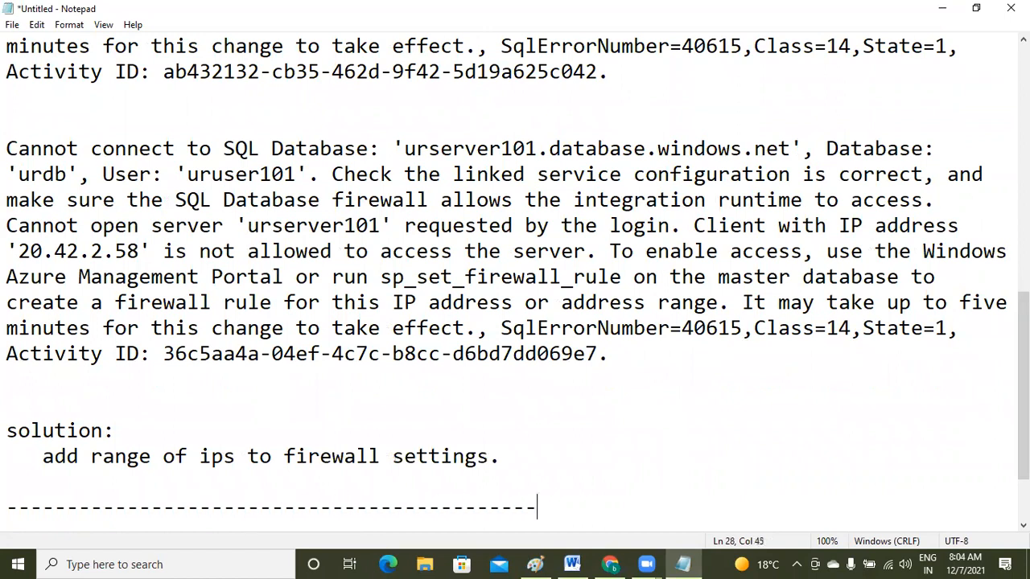
pyautogui.write('--')
# - Go back to the start of the notes and highlight item 2 about creating the linked service for Azure SQL Database
pyautogui.press('Up')
pyautogui.press('Up')
pyautogui.press('Up')
pyautogui.press('Up')
pyautogui.press('Up')
pyautogui.press('Up')
pyautogui.press('Up')
pyautogui.press('Up')
pyautogui.press('Up')
pyautogui.press('Up')
pyautogui.press('Up')
pyautogui.press('Up')
pyautogui.press('Up')
pyautogui.press('Up')
pyautogui.press('Up')
pyautogui.press('Up')
pyautogui.press('Up')
pyautogui.press('Up')
pyautogui.press('Up')
pyautogui.press('Up')
pyautogui.press('Up')
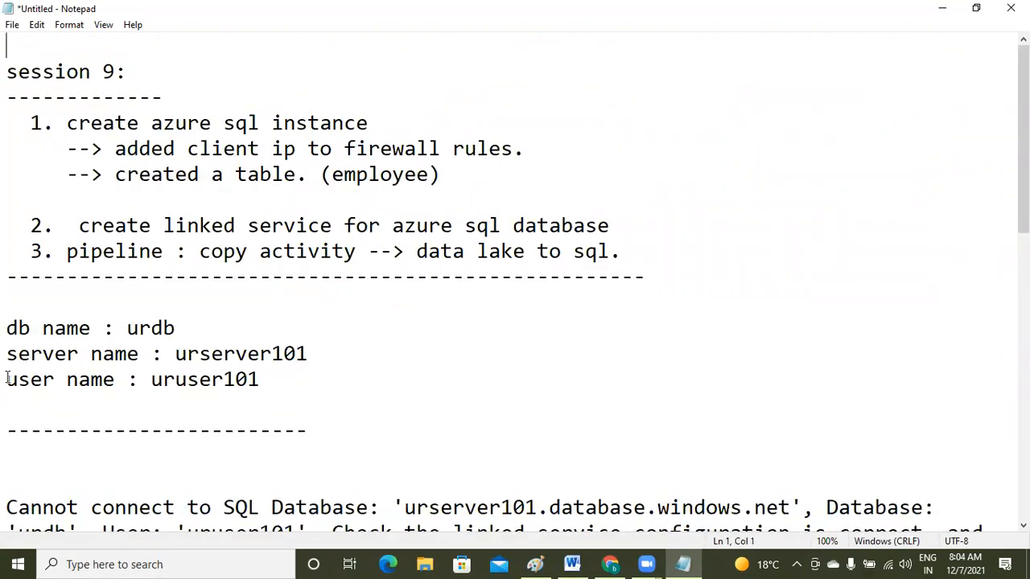
pyautogui.click(7, 228)
pyautogui.tripleClick(8, 228)
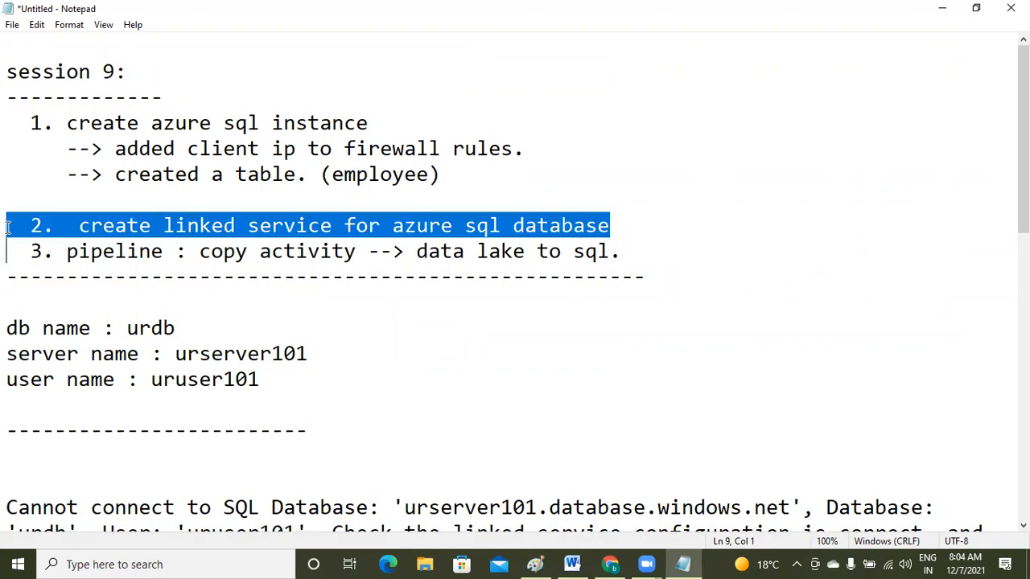
# - Highlight item 3 about the copy-activity pipeline, and the word "sql" at its end
pyautogui.press('Up')
pyautogui.press('Down')
pyautogui.hotkey('shift', 'Down')
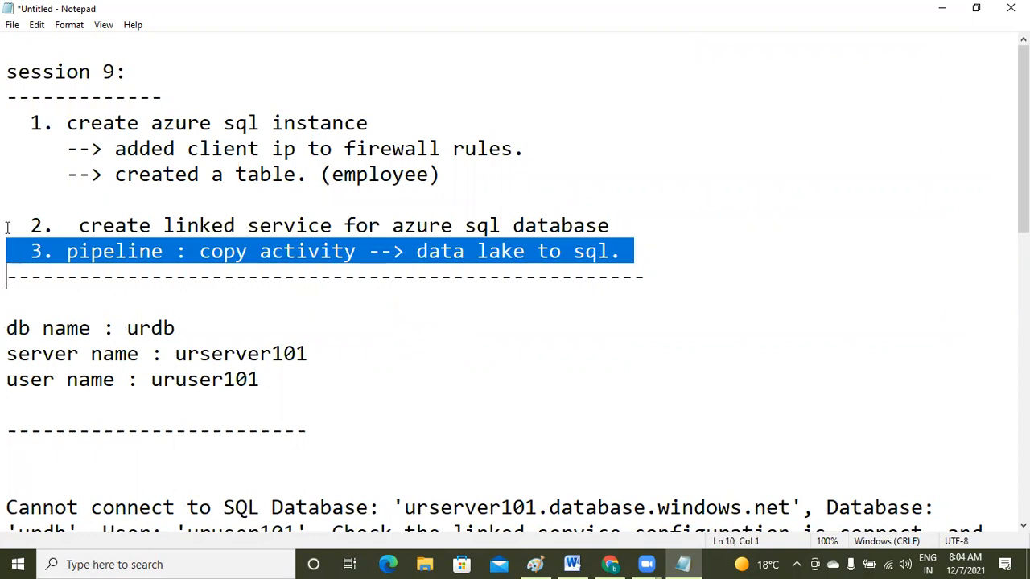
pyautogui.click(591, 348)
pyautogui.click(579, 255)
pyautogui.hotkey('shift', 'Right')
pyautogui.hotkey('shift', 'Right')
pyautogui.hotkey('shift', 'Right')
pyautogui.hotkey('shift', 'Right')
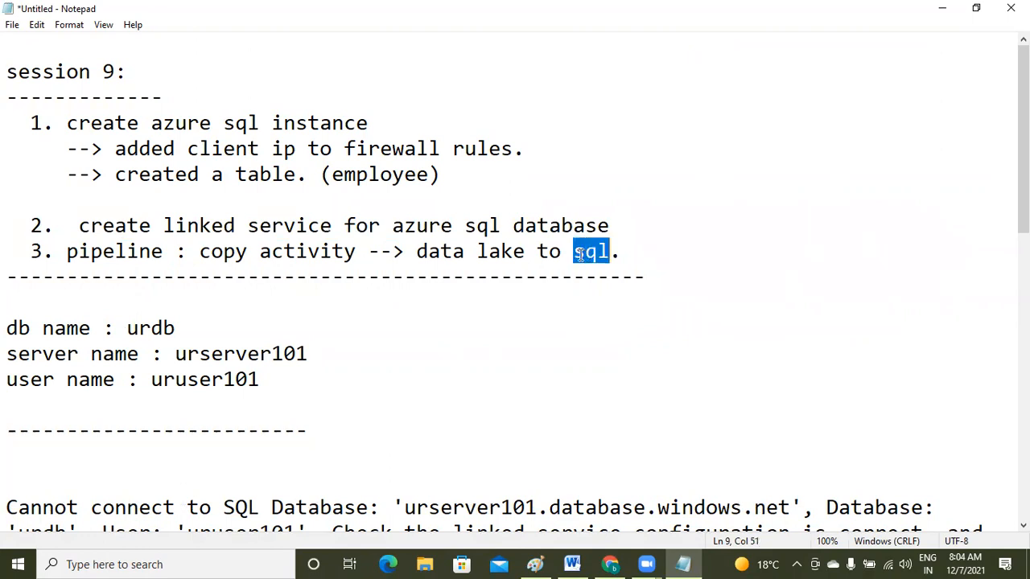
# - Highlight the words "data lake" in item 3 of the notes, about the copy-activity pipeline
pyautogui.press('Left')
pyautogui.press('Left')
pyautogui.press('Left')
pyautogui.press('Left')
pyautogui.press('Left')
pyautogui.press('Left')
pyautogui.press('Left')
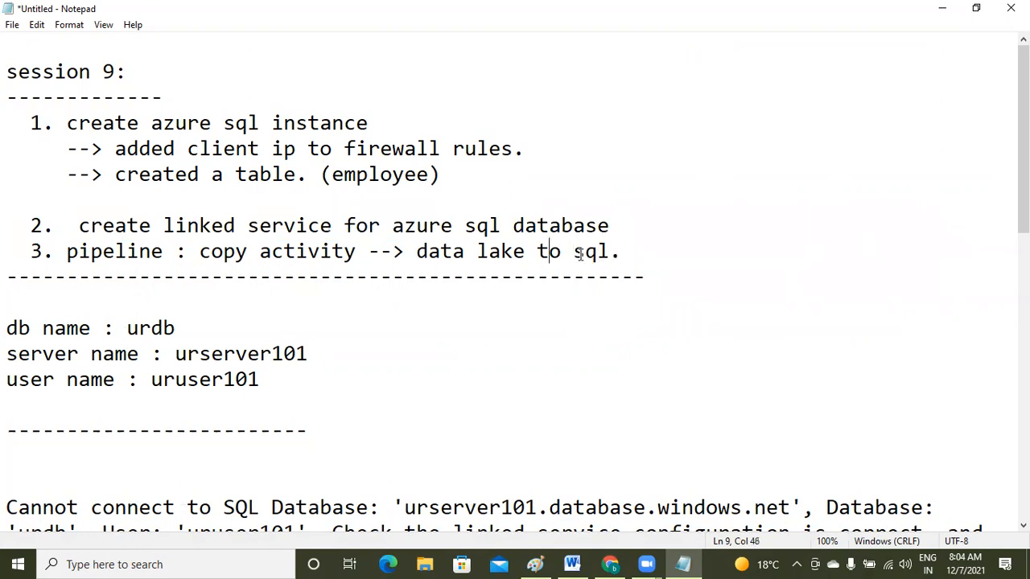
pyautogui.press('Right')
pyautogui.press('Right')
pyautogui.press('Right')
pyautogui.hotkey('shift', 'Left')
pyautogui.hotkey('shift', 'Left')
pyautogui.hotkey('shift', 'Left')
pyautogui.hotkey('shift', 'Left')
pyautogui.hotkey('shift', 'Left')
pyautogui.hotkey('shift', 'Left')
pyautogui.hotkey('shift', 'Left')
pyautogui.hotkey('shift', 'Left')
pyautogui.hotkey('shift', 'Left')
pyautogui.hotkey('shift', 'Left')
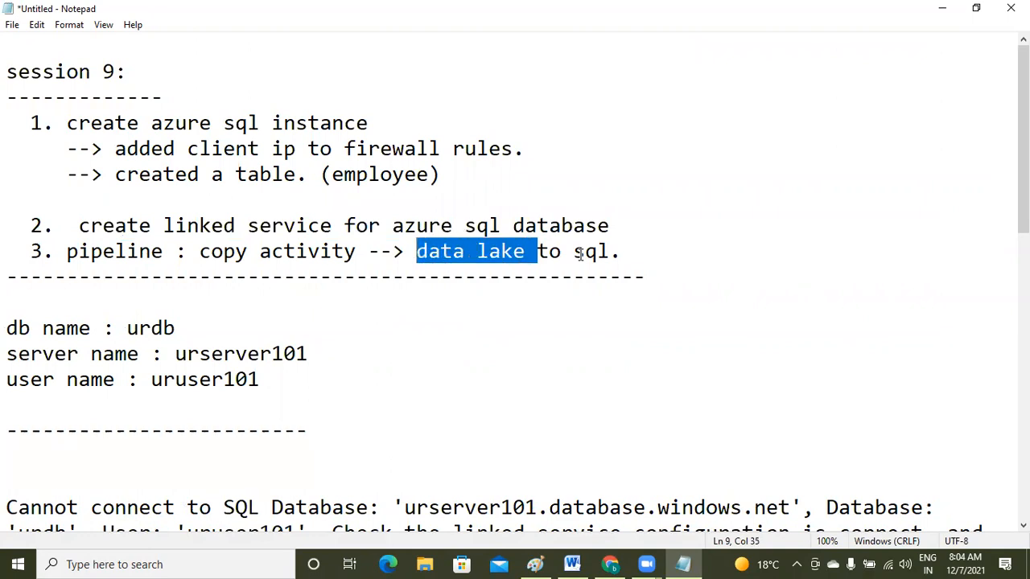
pyautogui.press('Right')
pyautogui.press('Right')
pyautogui.press('Right')
pyautogui.press('Right')
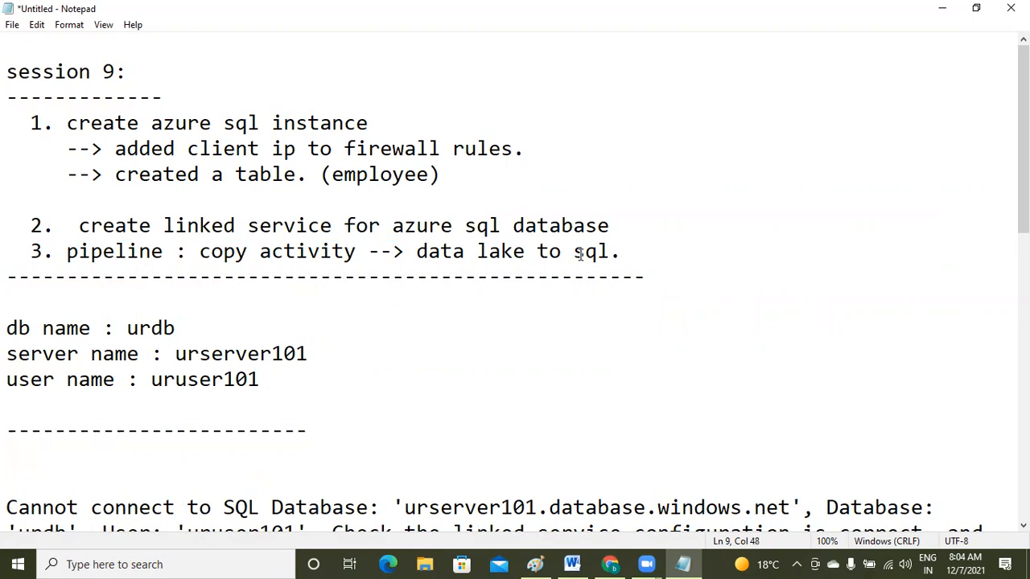
# - Insert the line "3. create data set for sql table." in the notes, between the linked service item and the pipeline item
pyautogui.click(631, 223)
pyautogui.press('Return')
pyautogui.write('3. cr')
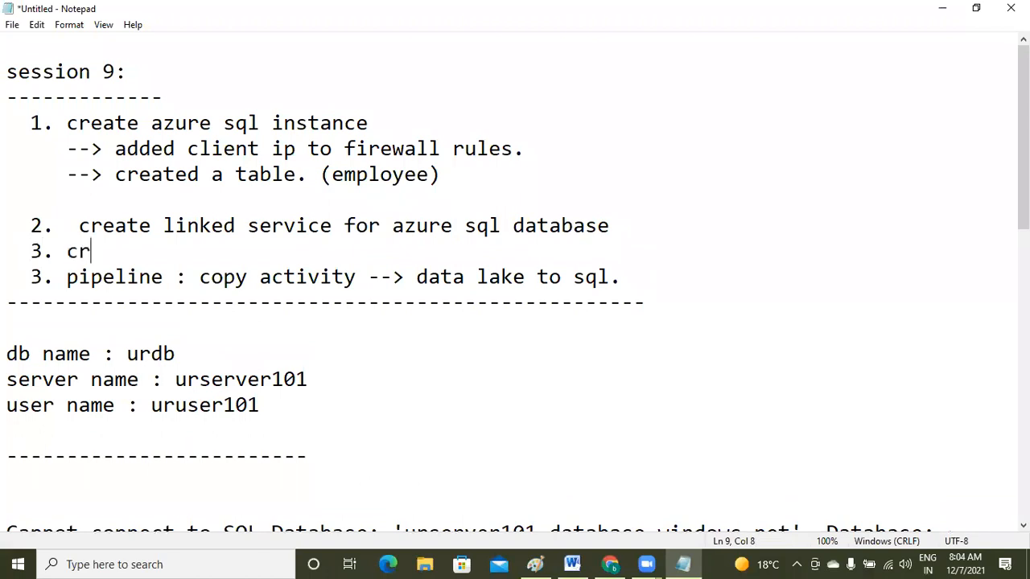
pyautogui.write('eate data')
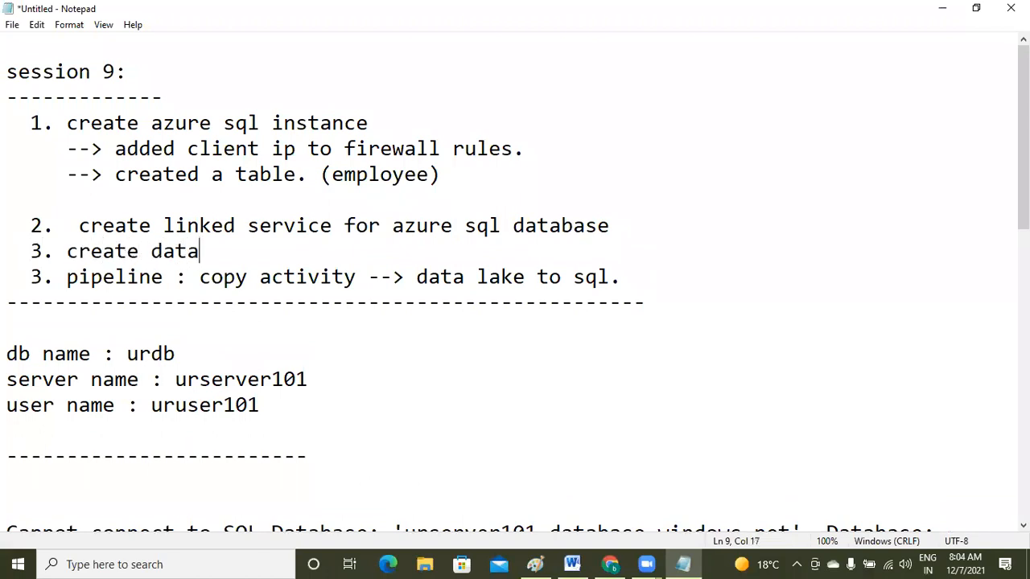
pyautogui.write(' set for sql table.')
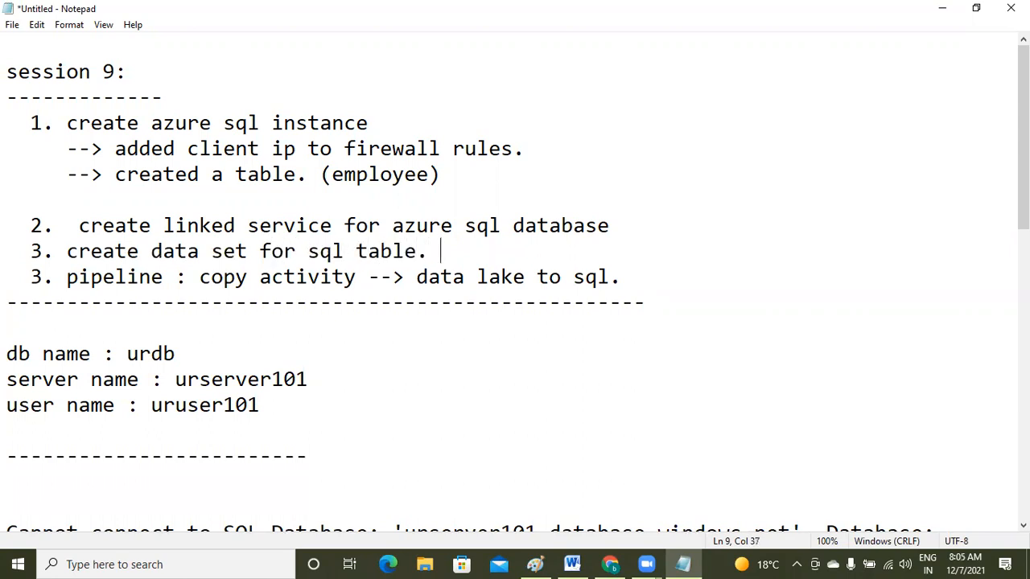
# - Switch to Azure Data Factory in the browser, close the linked service editor without changes, and open the authoring area
pyautogui.click(611, 563)
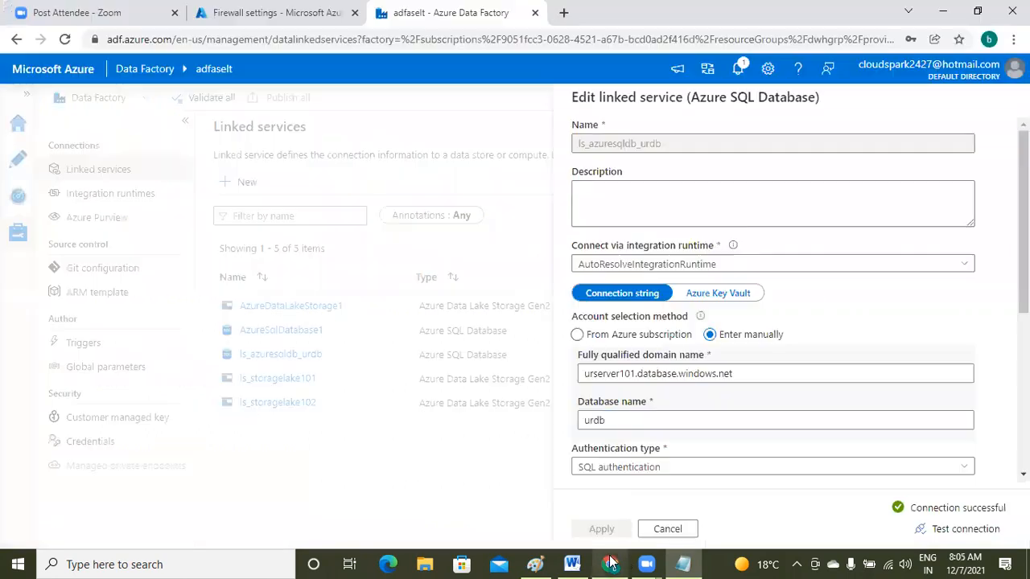
pyautogui.click(685, 532)
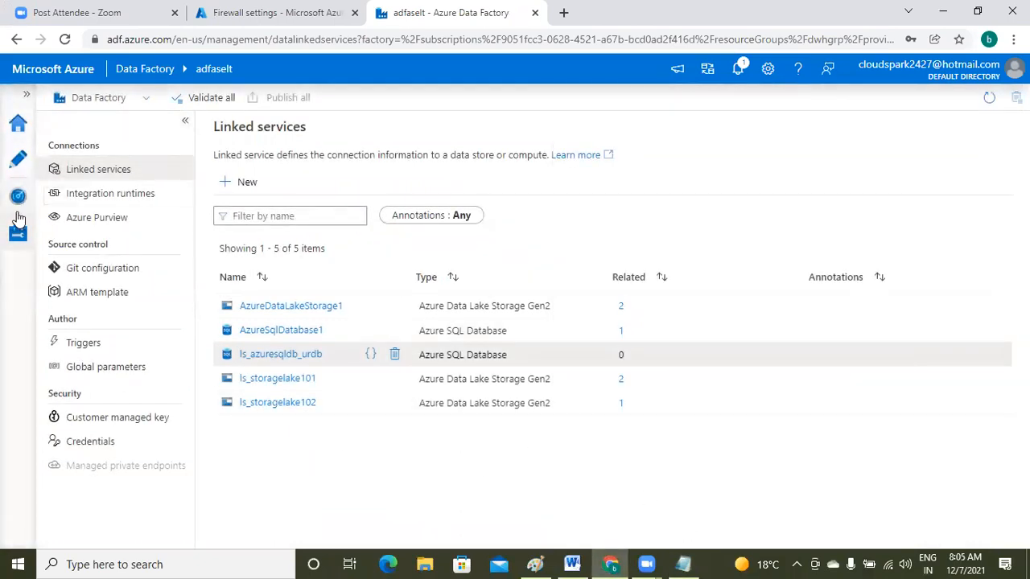
pyautogui.click(21, 161)
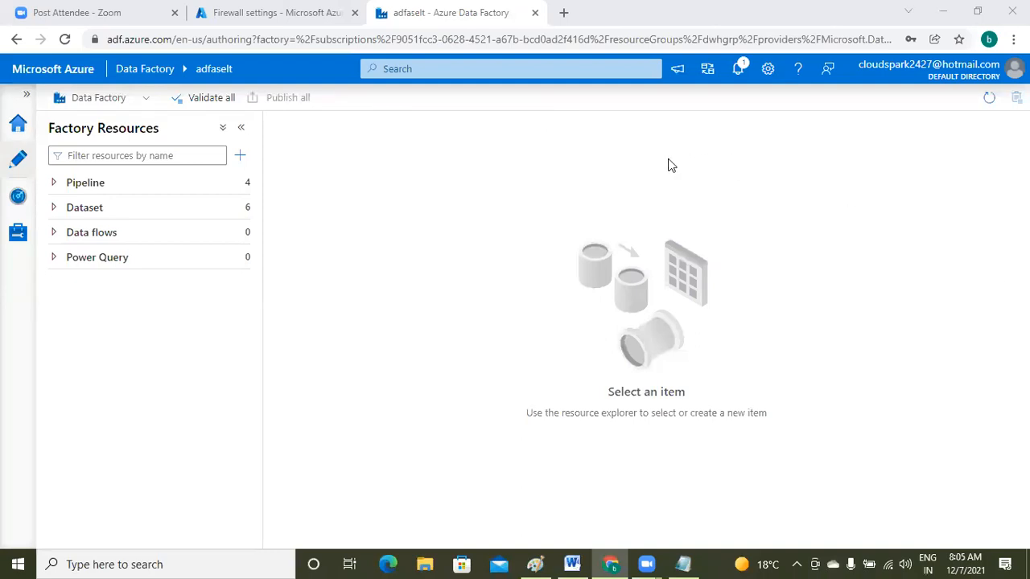
pyautogui.click(652, 303)
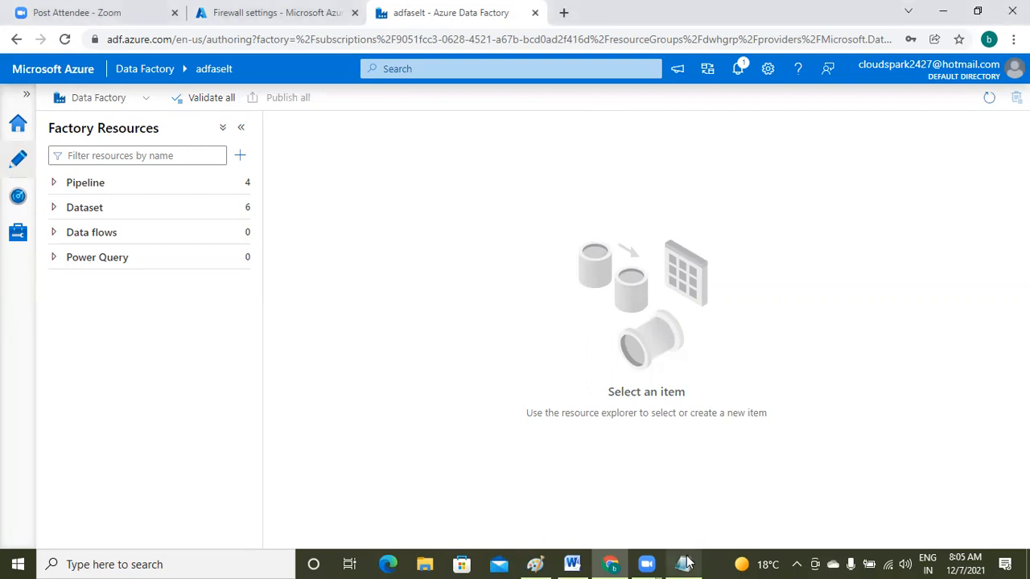
pyautogui.moveTo(685, 563)
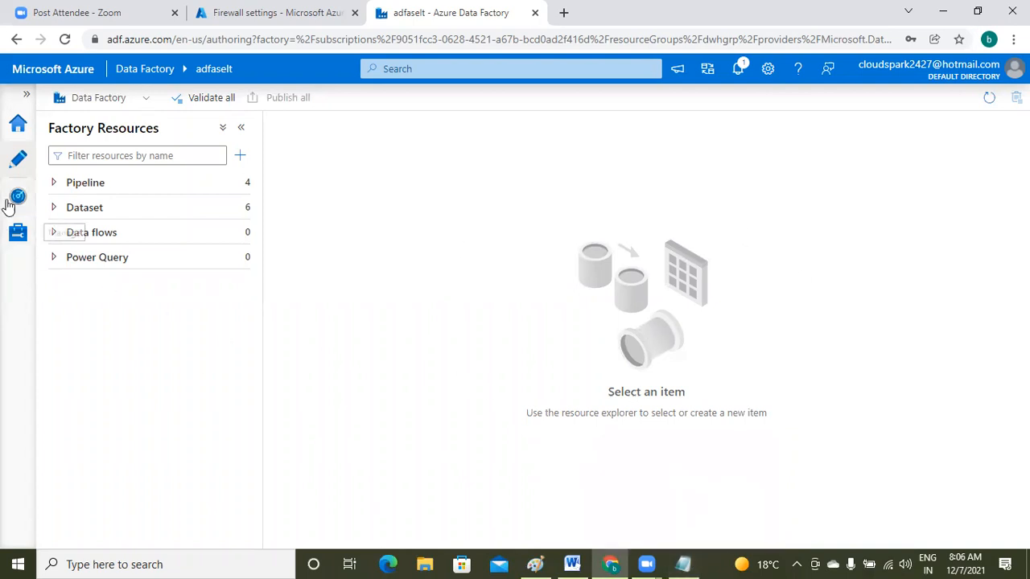
# - Start a new dataset, searching the data stores for "azure sql" and choosing Azure SQL Database
pyautogui.click(54, 208)
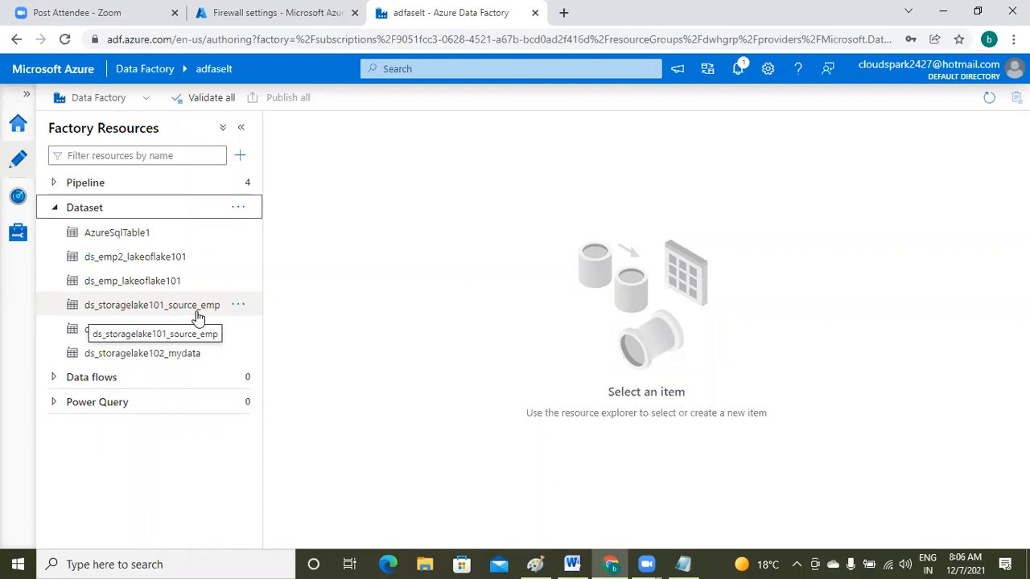
pyautogui.click(240, 208)
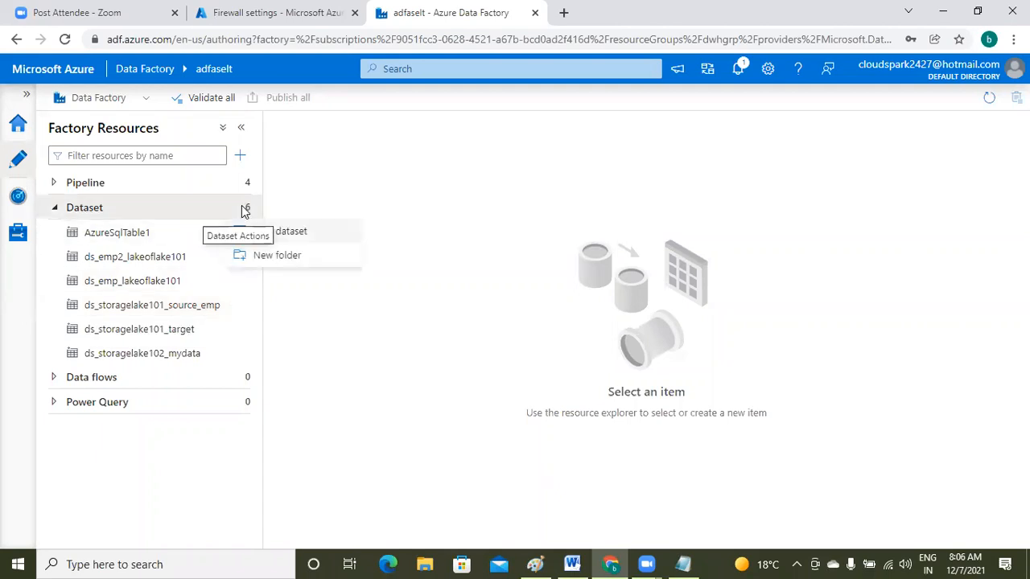
pyautogui.click(278, 231)
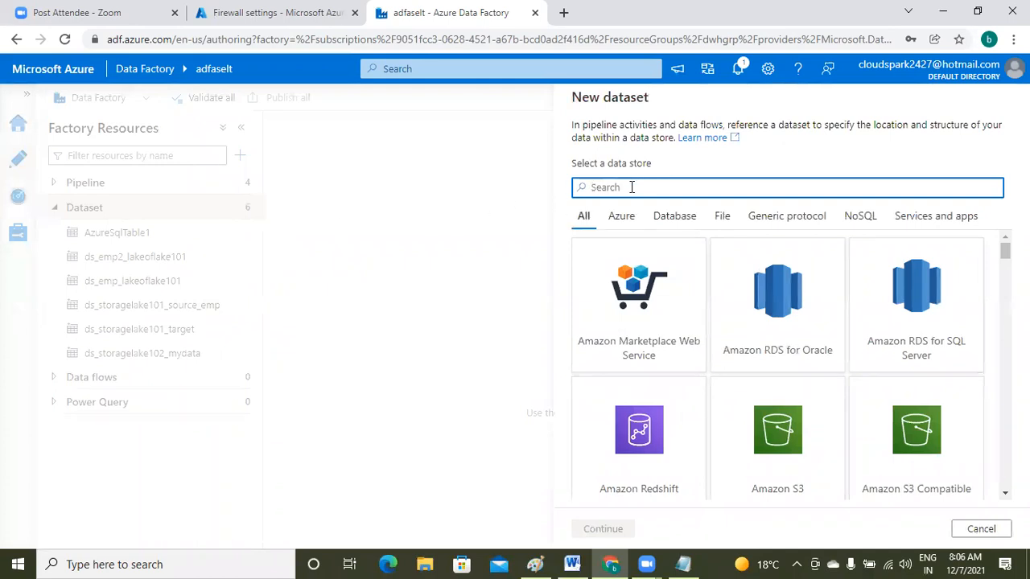
pyautogui.write('azure ds')
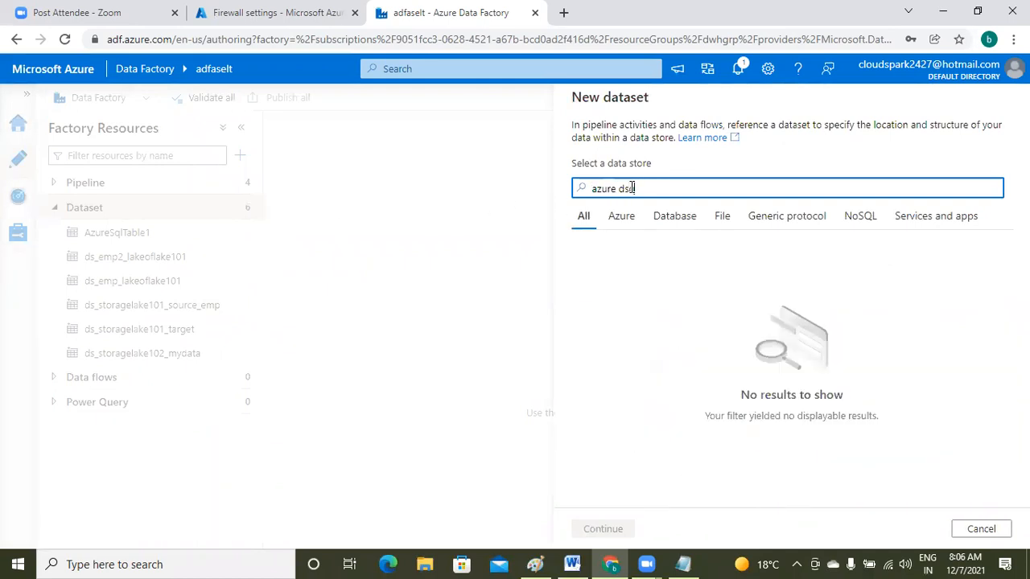
pyautogui.press('BackSpace')
pyautogui.press('BackSpace')
pyautogui.write('sql')
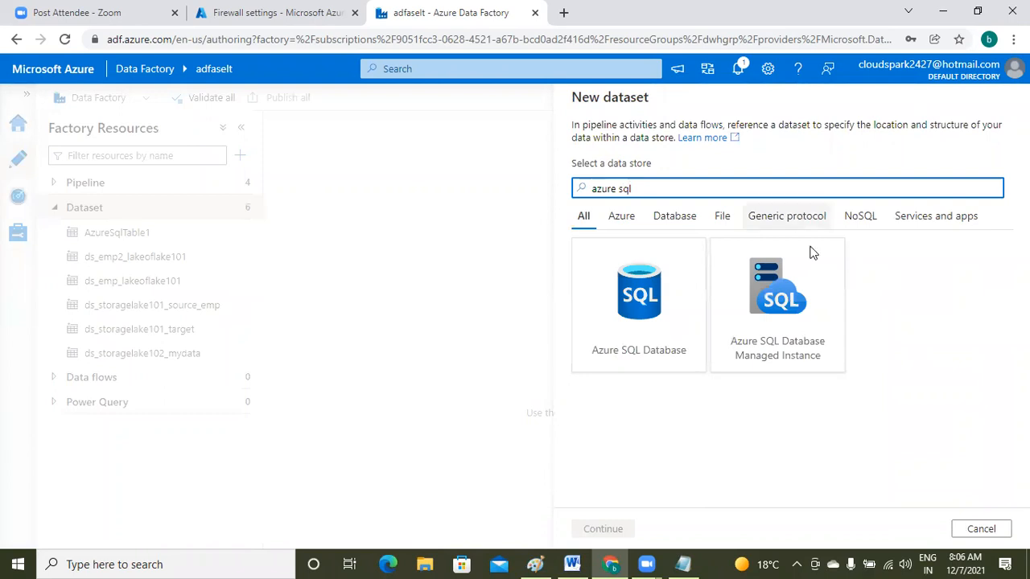
pyautogui.click(632, 326)
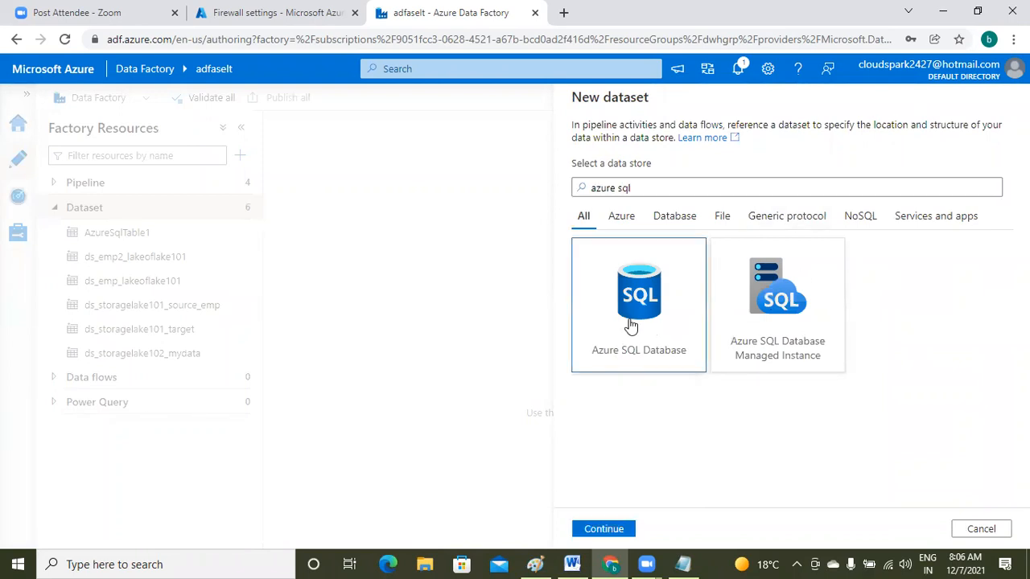
pyautogui.click(605, 530)
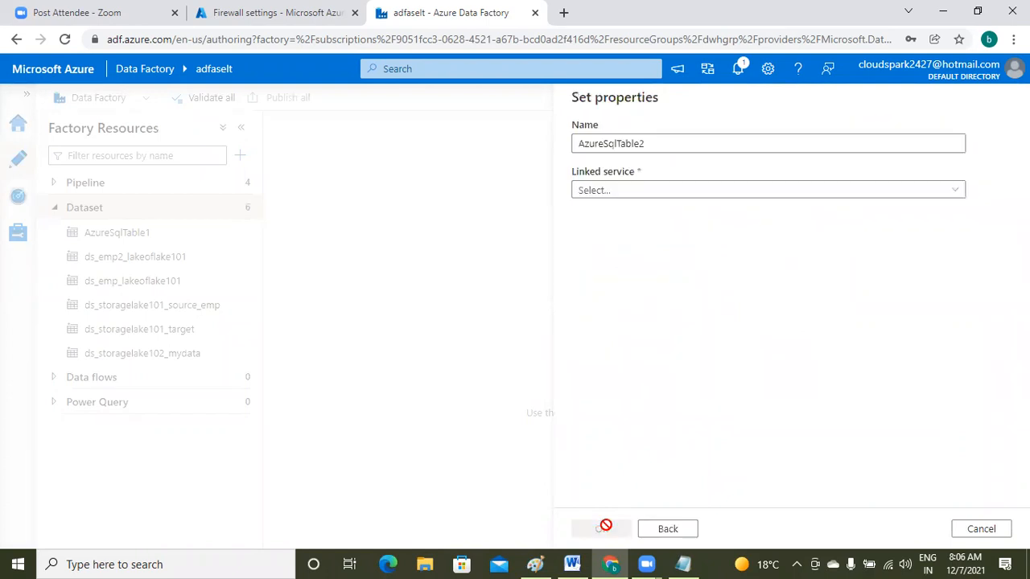
# - Name the new dataset ds_azuresqldb_urdb_employee
pyautogui.click(659, 143)
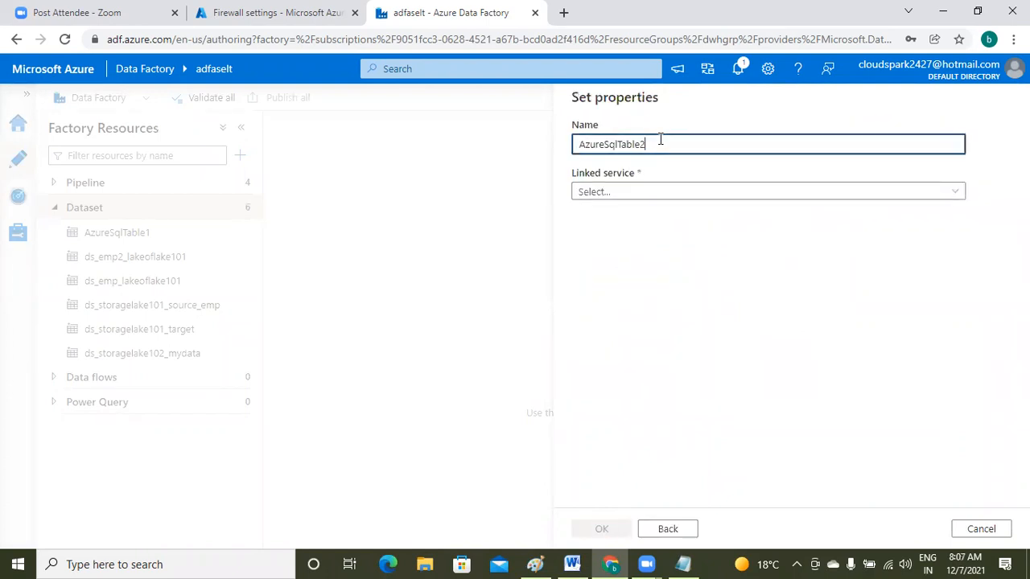
pyautogui.press('BackSpace')
pyautogui.press('BackSpace')
pyautogui.press('BackSpace')
pyautogui.press('BackSpace')
pyautogui.press('BackSpace')
pyautogui.press('BackSpace')
pyautogui.press('BackSpace')
pyautogui.press('BackSpace')
pyautogui.press('BackSpace')
pyautogui.press('BackSpace')
pyautogui.press('BackSpace')
pyautogui.press('BackSpace')
pyautogui.press('BackSpace')
pyautogui.press('BackSpace')
pyautogui.write('ds_a')
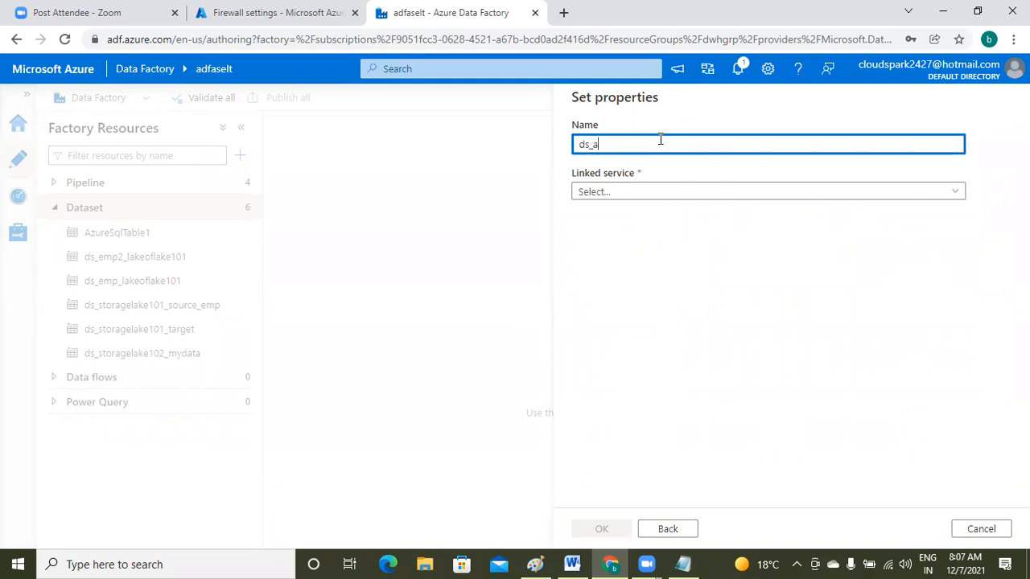
pyautogui.write('zuresaqldb_')
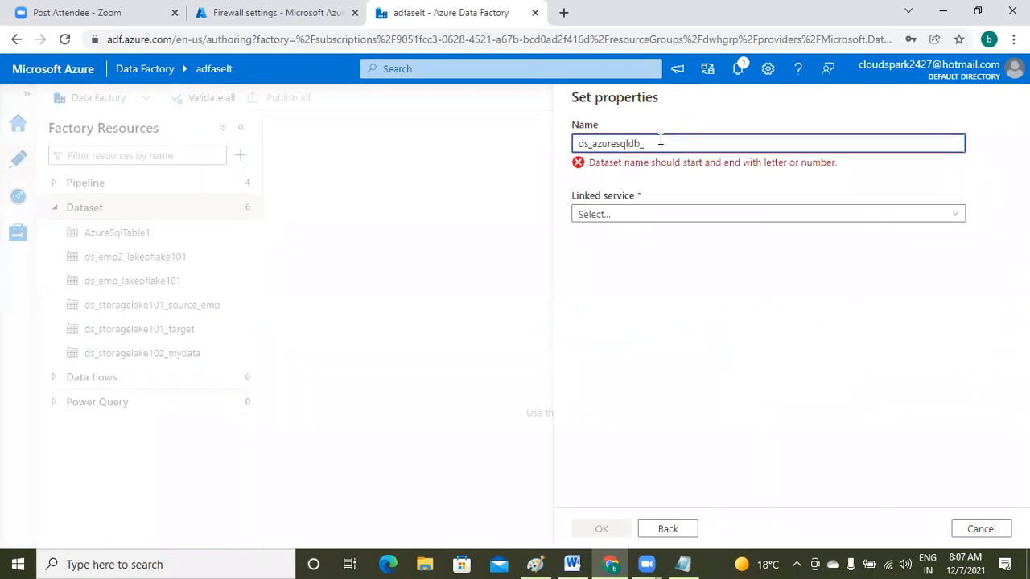
pyautogui.write('urce')
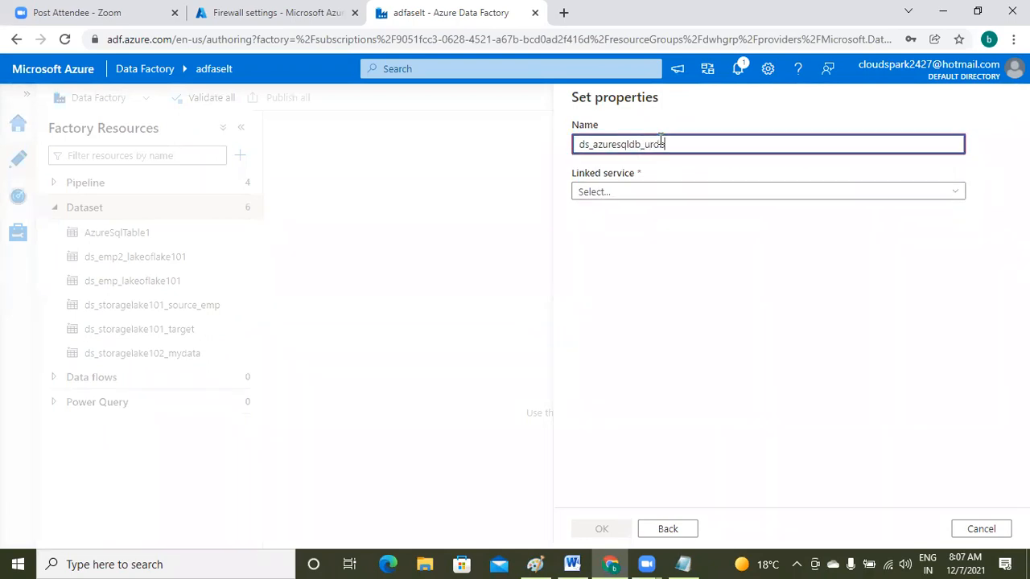
pyautogui.write('_e')
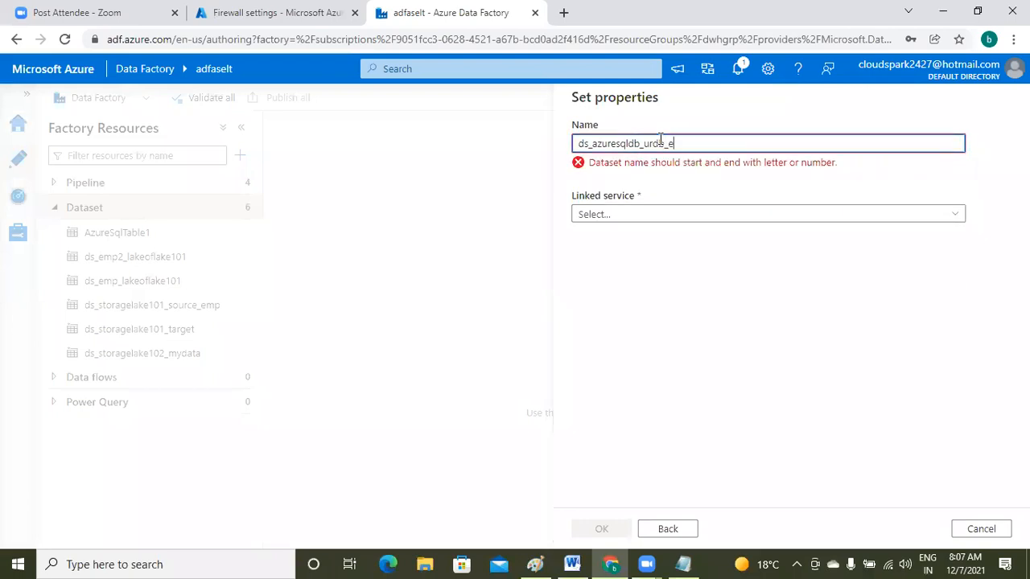
pyautogui.write('mplo')
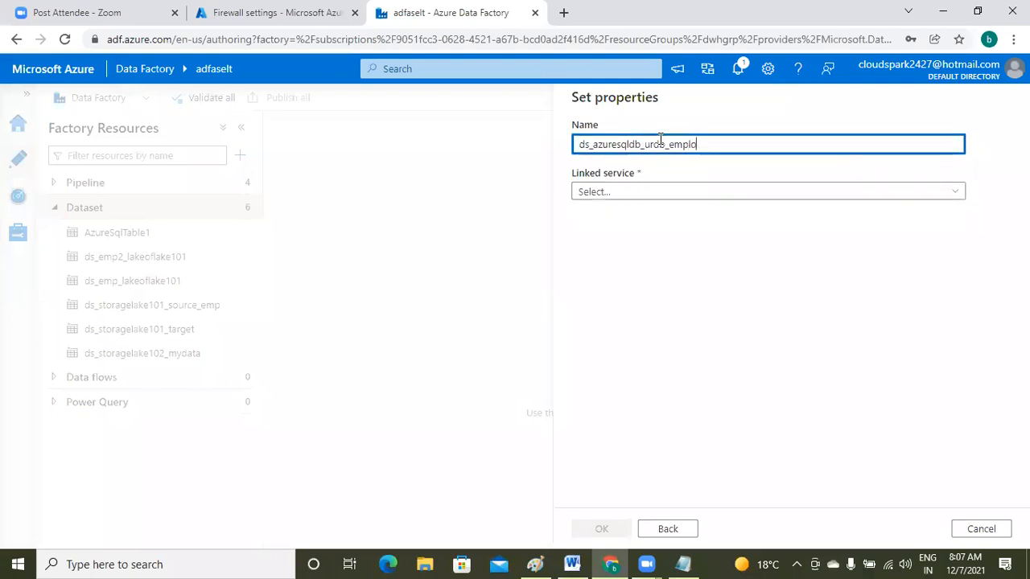
pyautogui.write('yee')
# - Create the dataset on linked service ls_azuresqldb_urdb with table dbo.employee and its schema imported from the connection/store
pyautogui.click(818, 199)
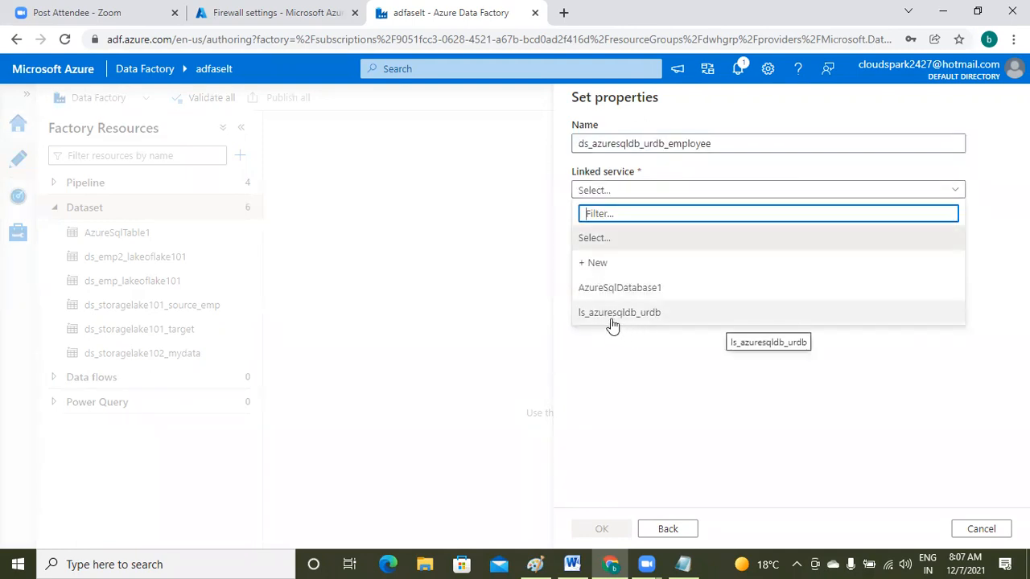
pyautogui.click(698, 315)
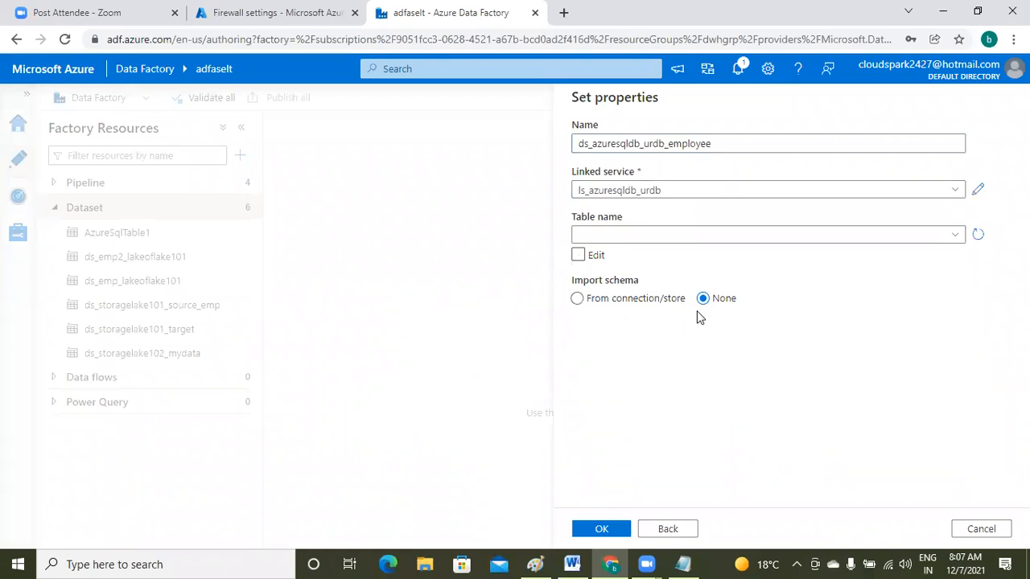
pyautogui.click(955, 238)
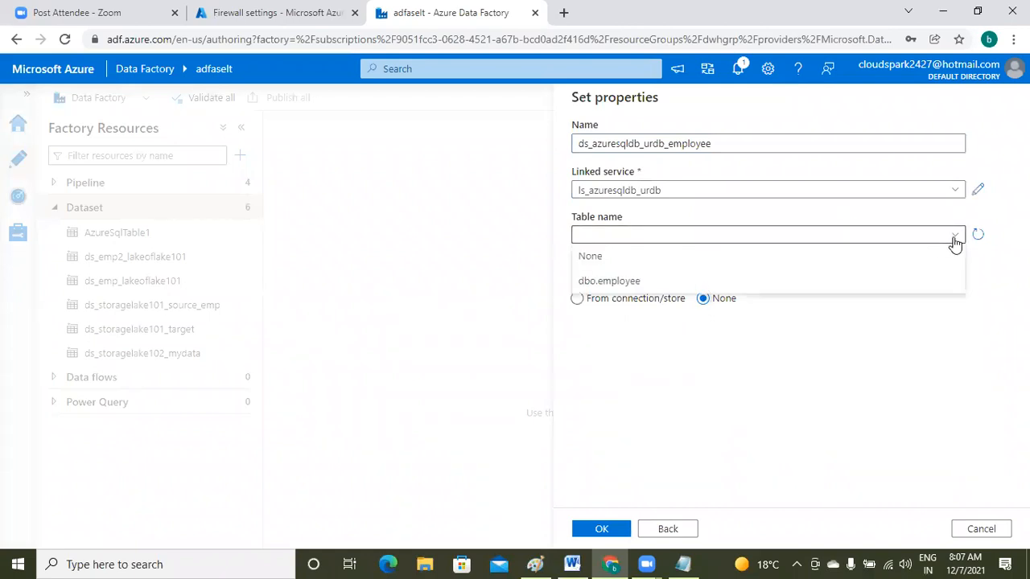
pyautogui.click(605, 292)
pyautogui.click(604, 293)
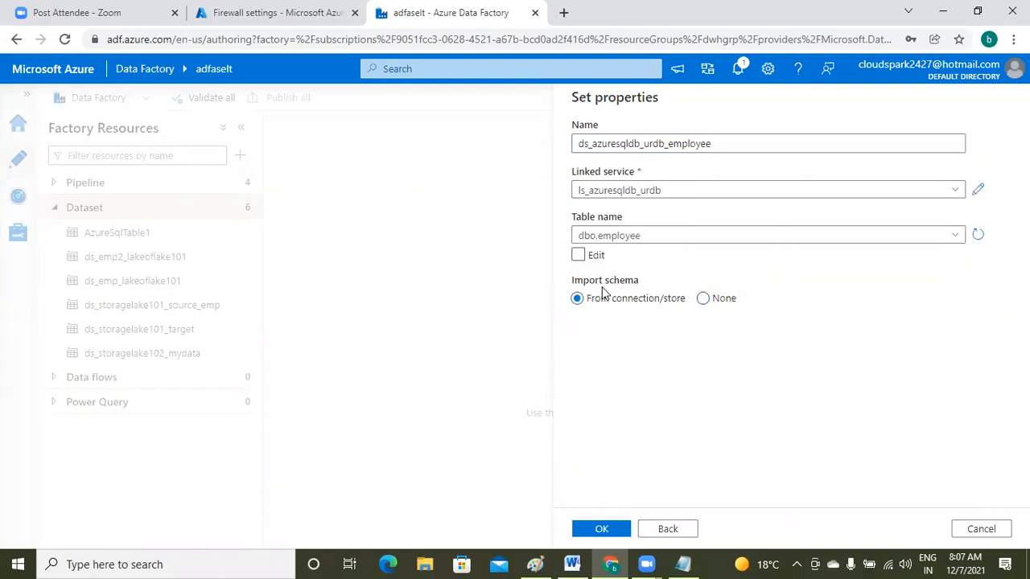
pyautogui.click(578, 256)
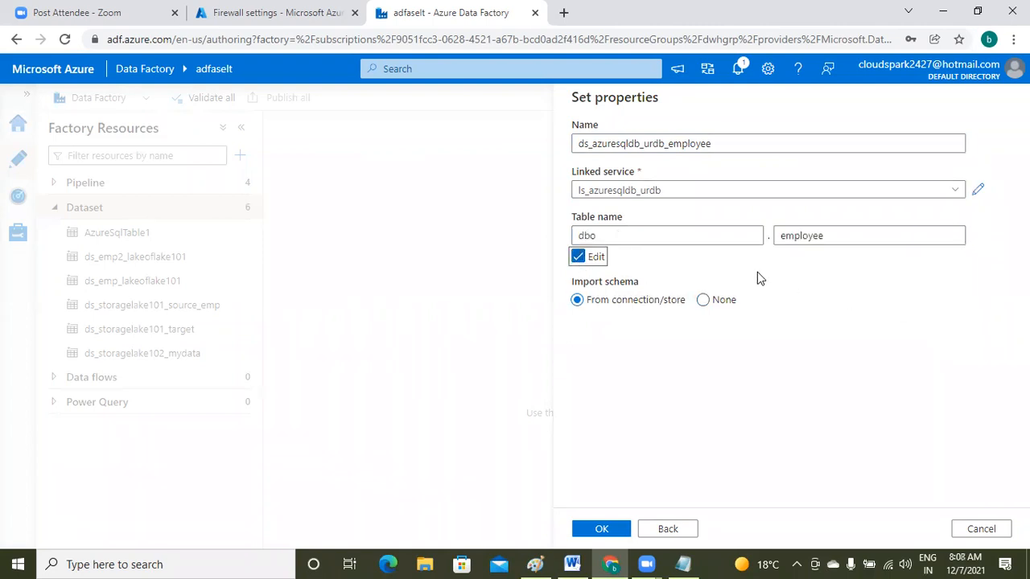
pyautogui.click(579, 256)
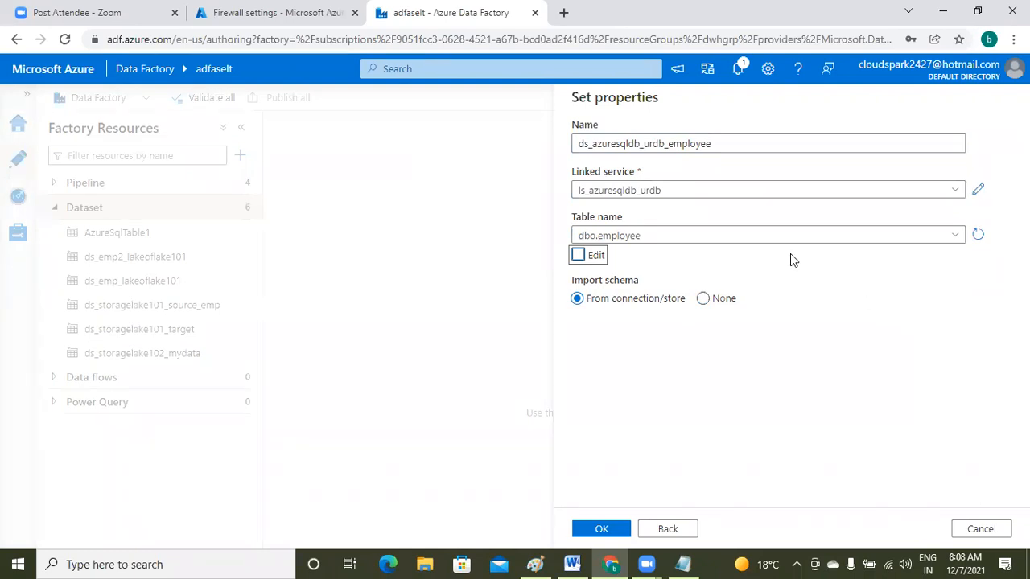
pyautogui.click(601, 535)
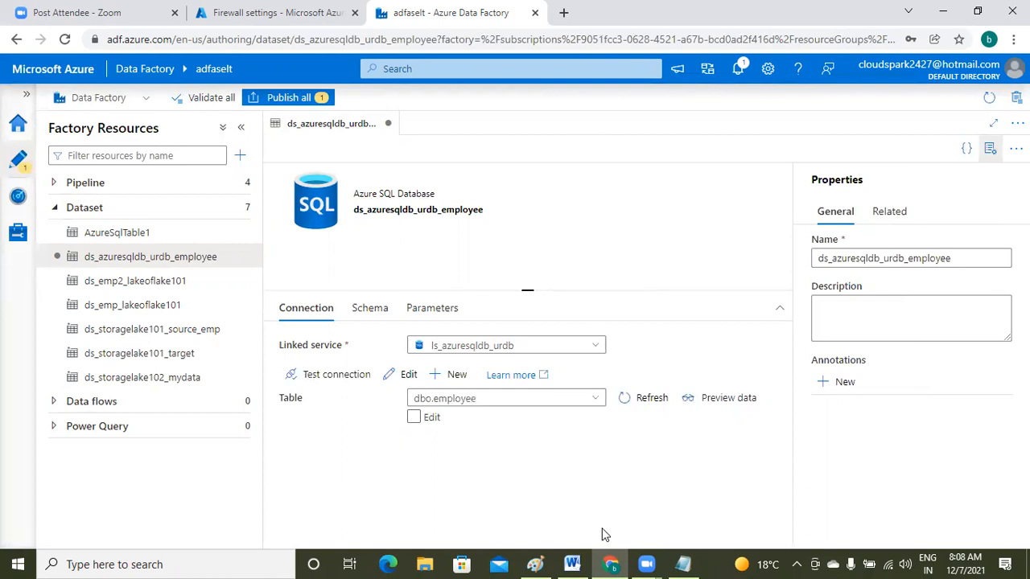
# - Publish the pending ds_azuresqldb_urdb_employee dataset to the live environment
pyautogui.click(293, 98)
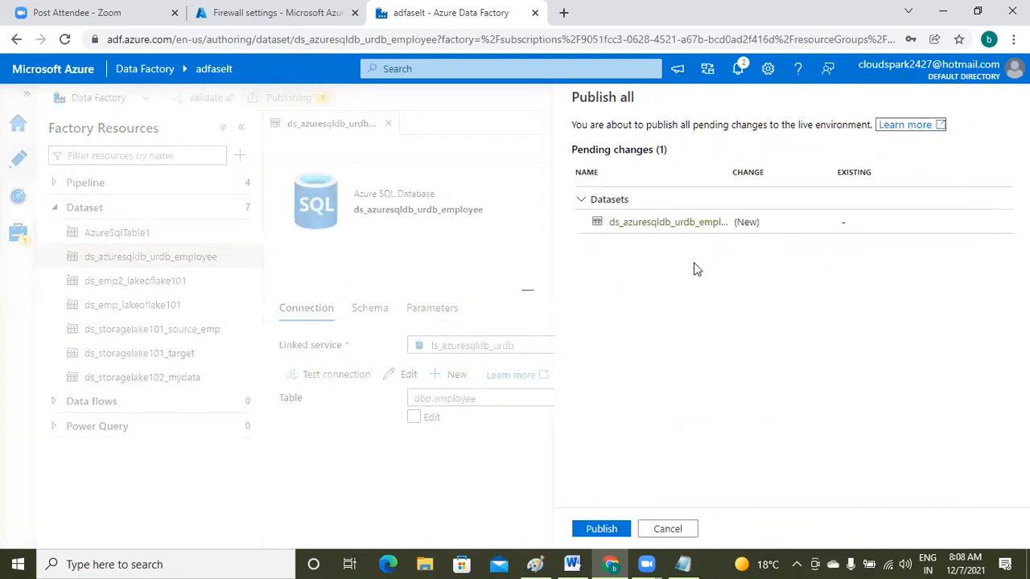
pyautogui.click(607, 534)
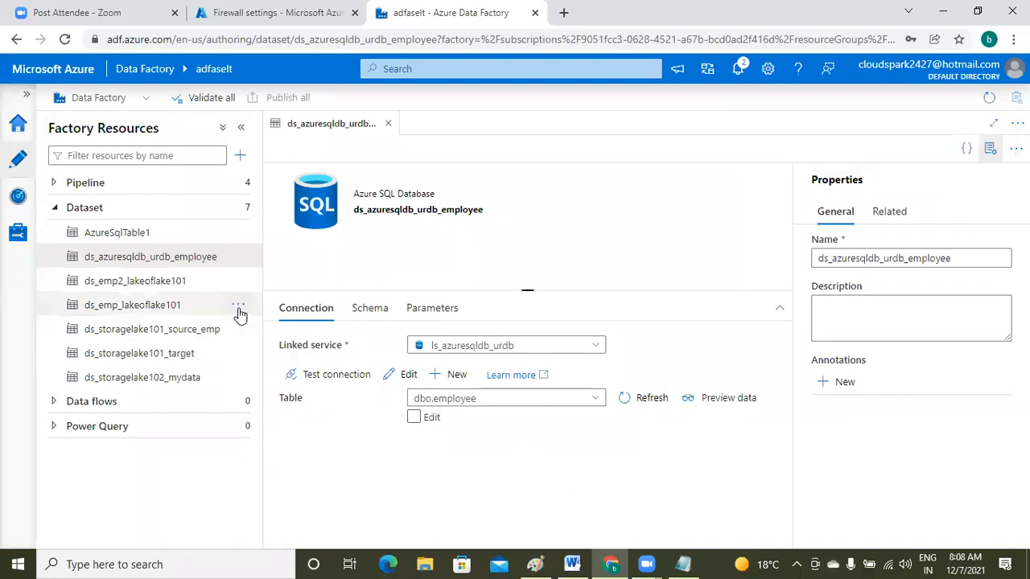
# - Create a new pipeline in the factory and add a Copy data activity to its canvas
pyautogui.click(55, 209)
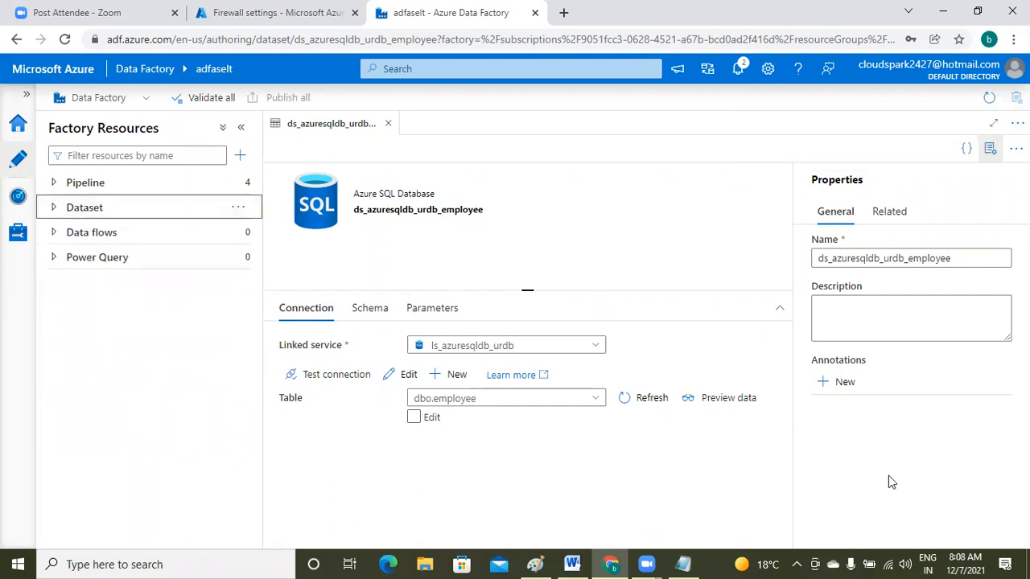
pyautogui.click(55, 183)
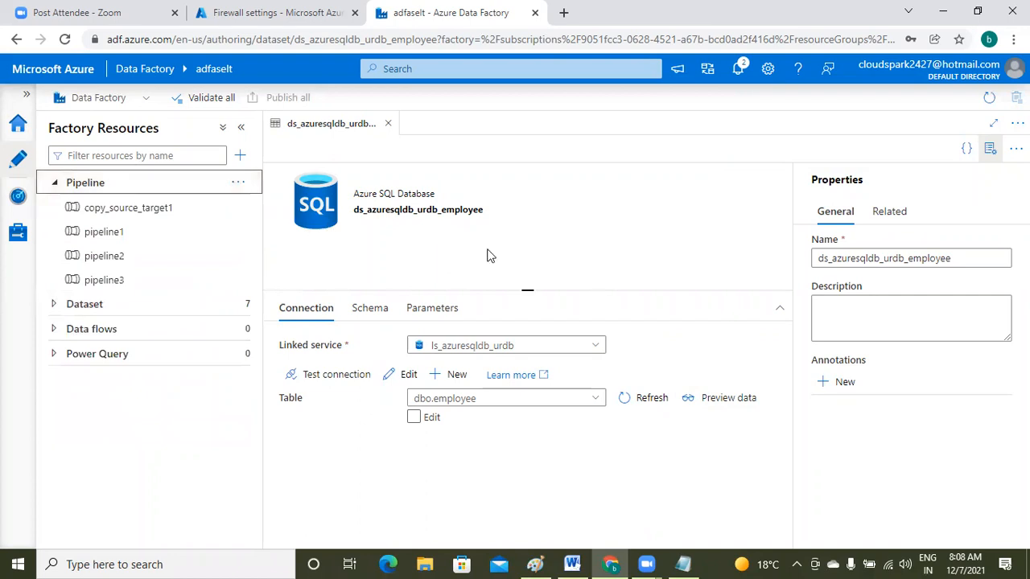
pyautogui.click(245, 188)
pyautogui.click(268, 209)
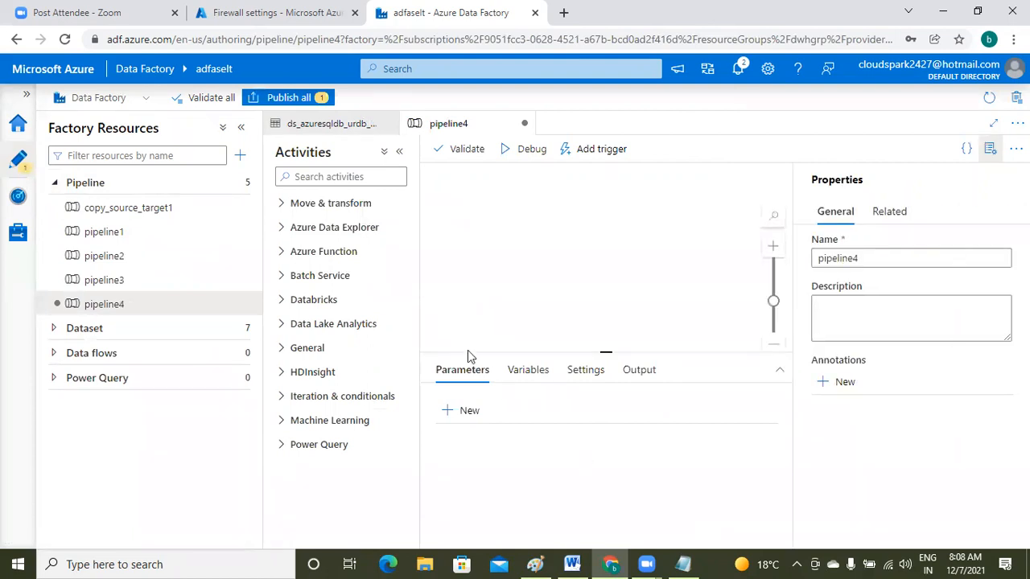
pyautogui.click(285, 206)
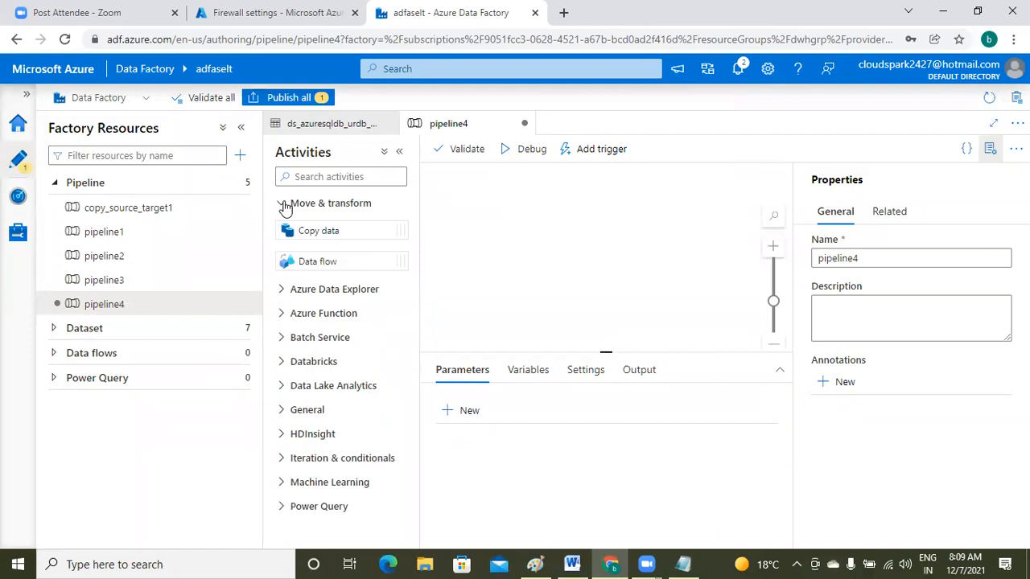
pyautogui.moveTo(315, 232); pyautogui.dragTo(618, 250)
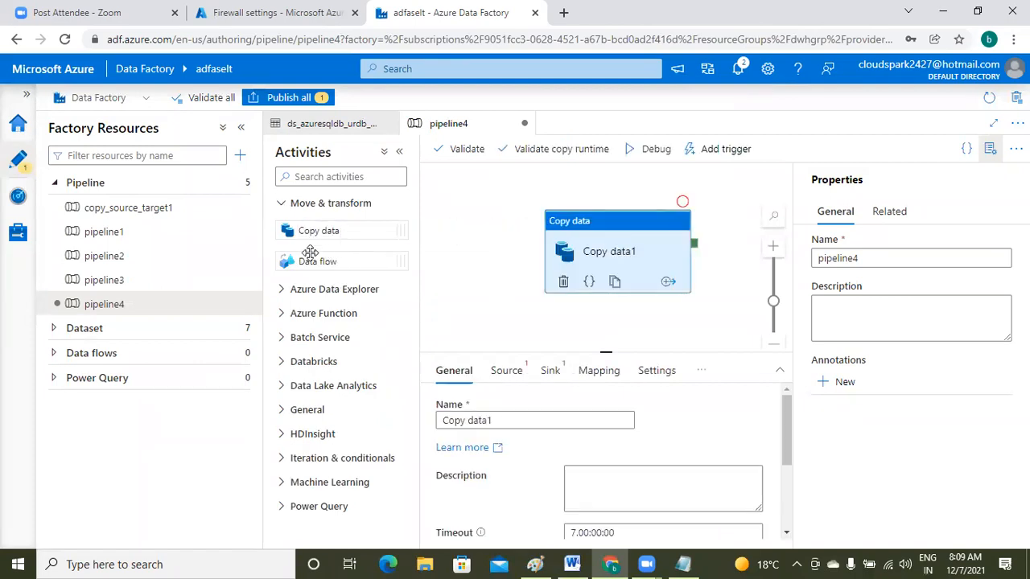
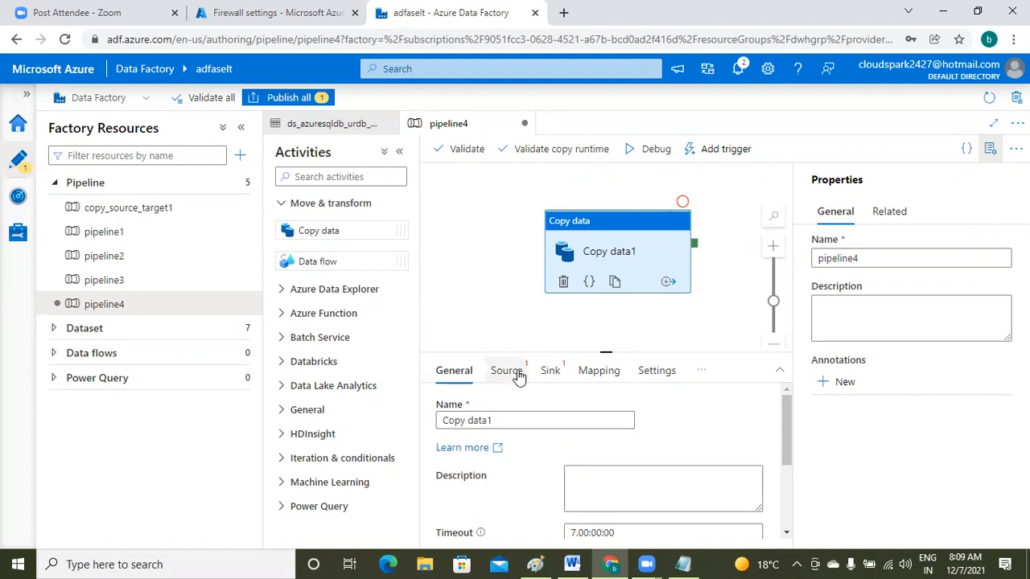
# - Check the session plan in Notepad, and back in Data Factory set the copy activity's source dataset to ds_storagelake101_source_emp
pyautogui.click(682, 563)
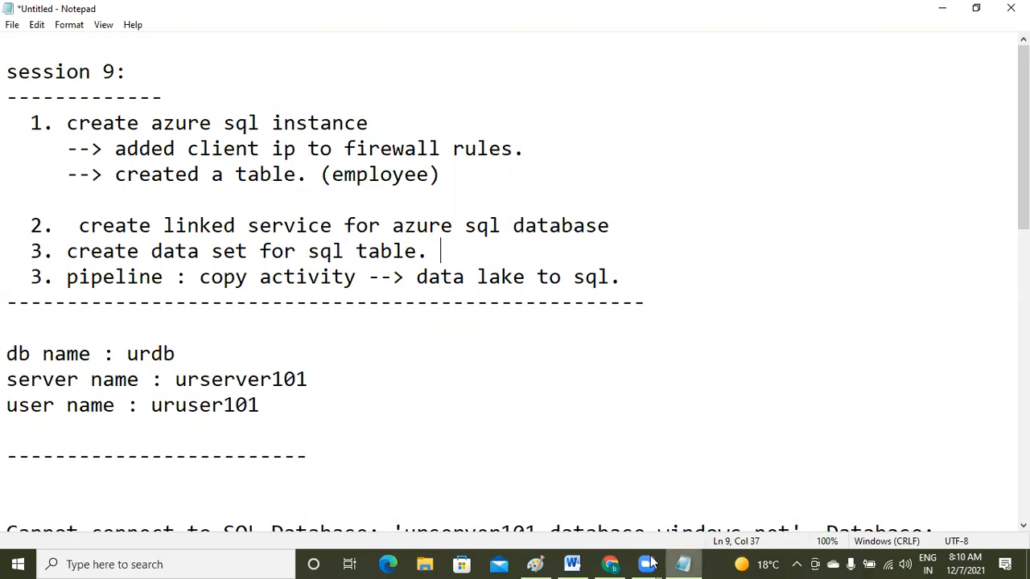
pyautogui.moveTo(613, 563)
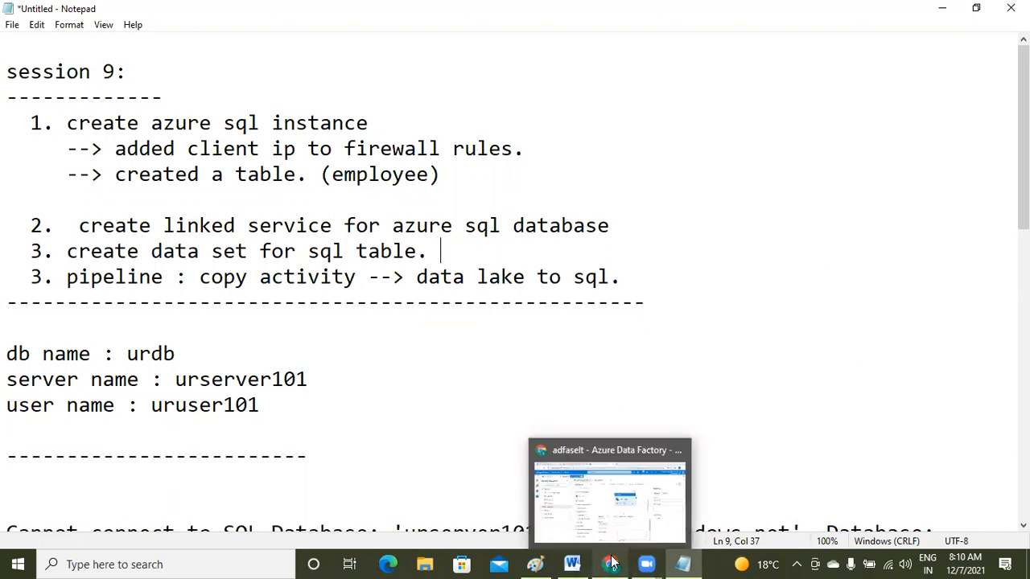
pyautogui.click(616, 563)
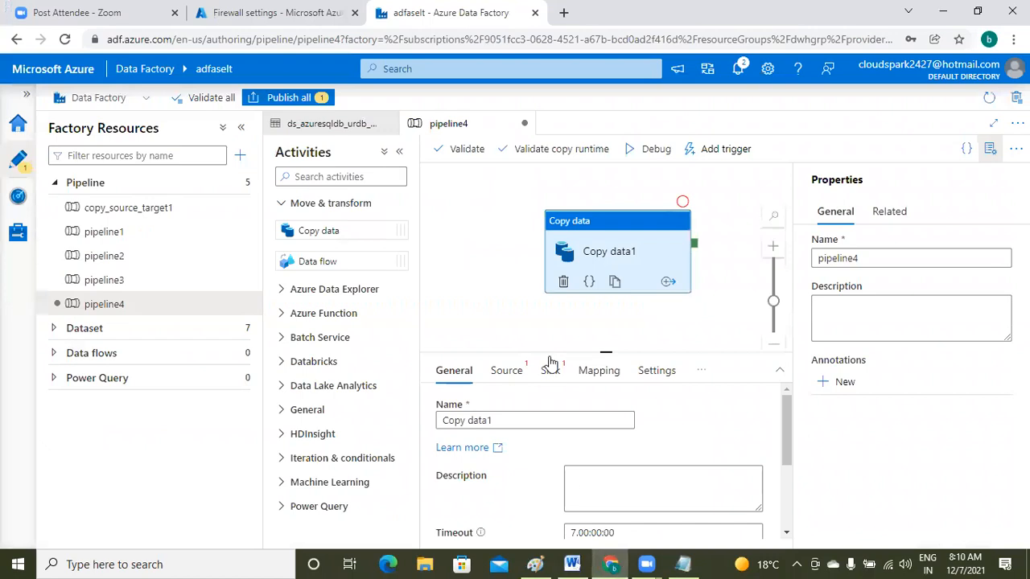
pyautogui.click(509, 375)
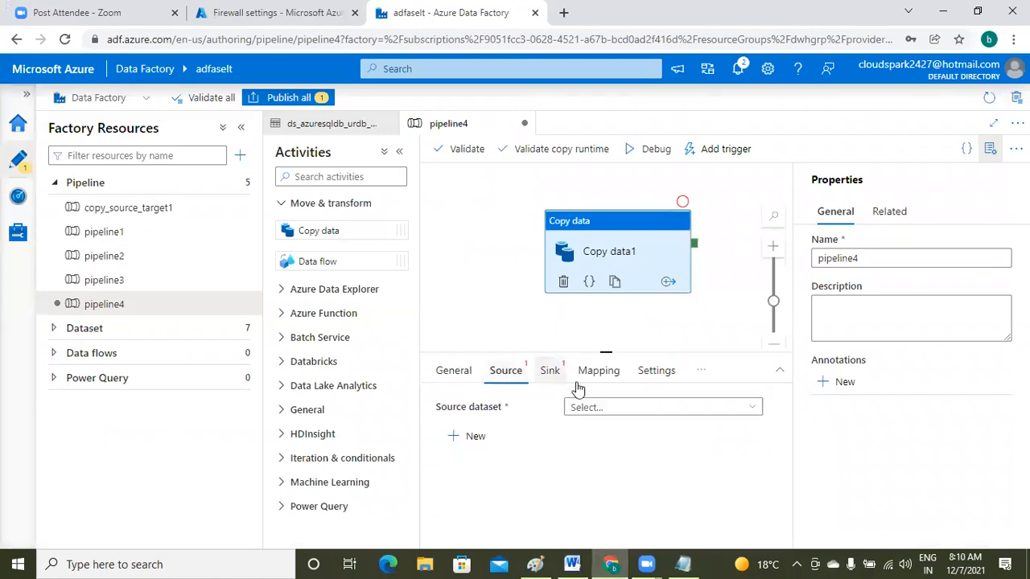
pyautogui.click(632, 409)
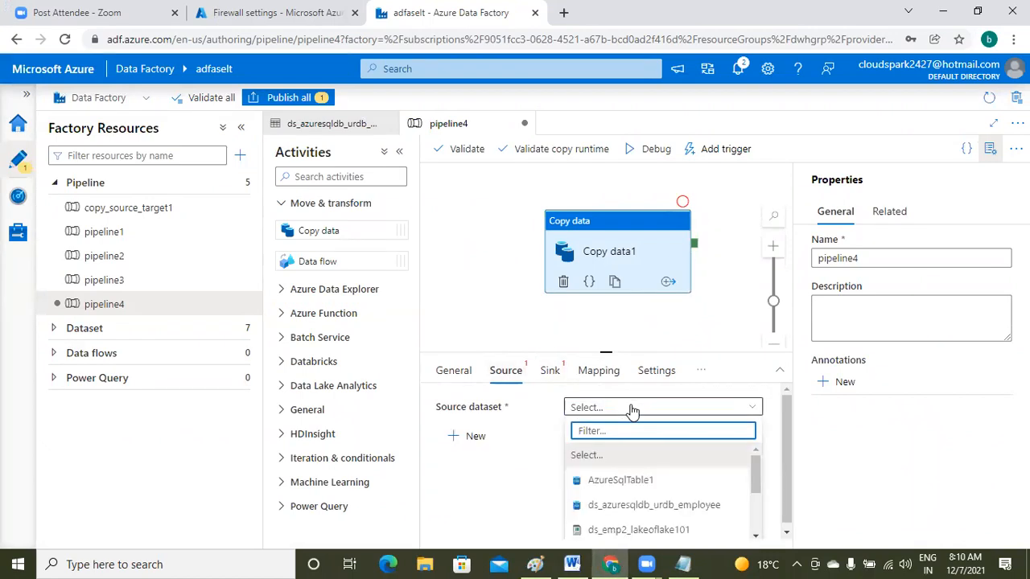
pyautogui.click(757, 536)
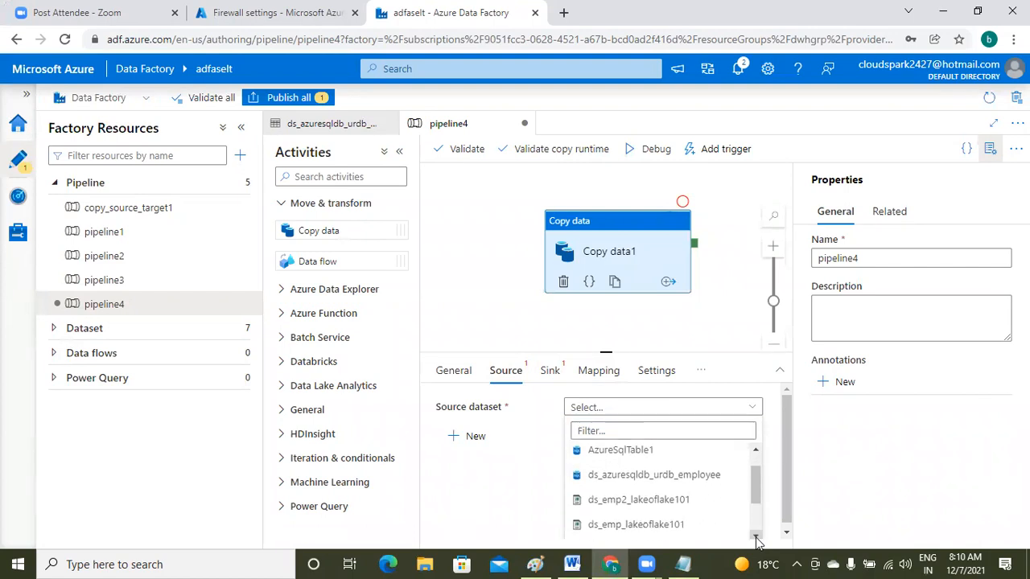
pyautogui.click(757, 536)
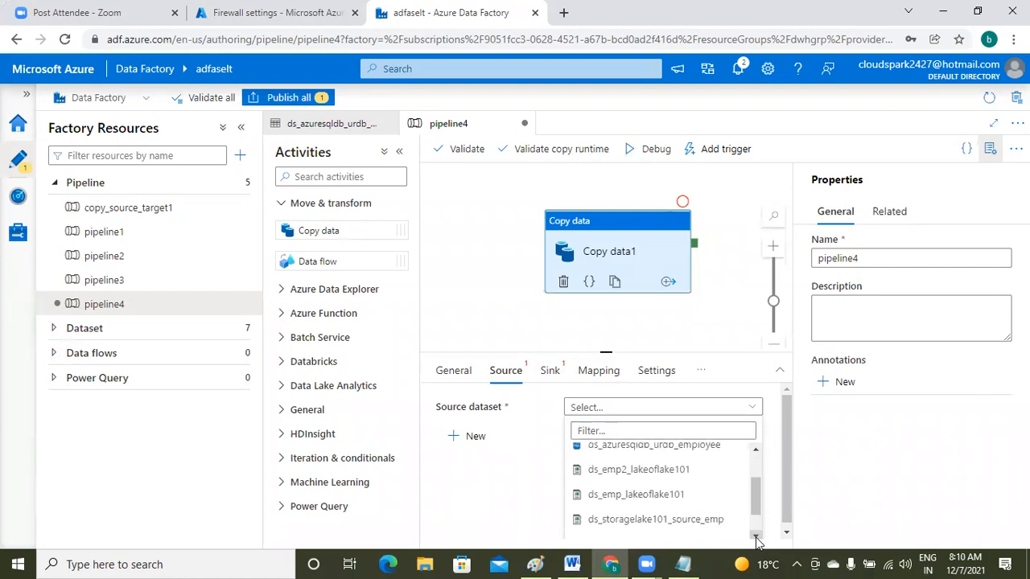
pyautogui.click(756, 536)
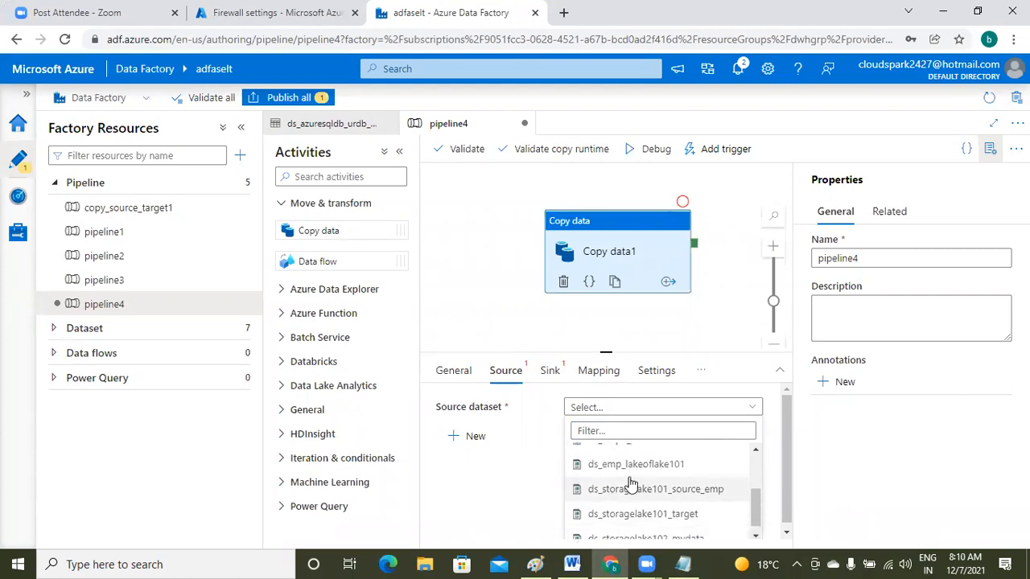
pyautogui.click(706, 489)
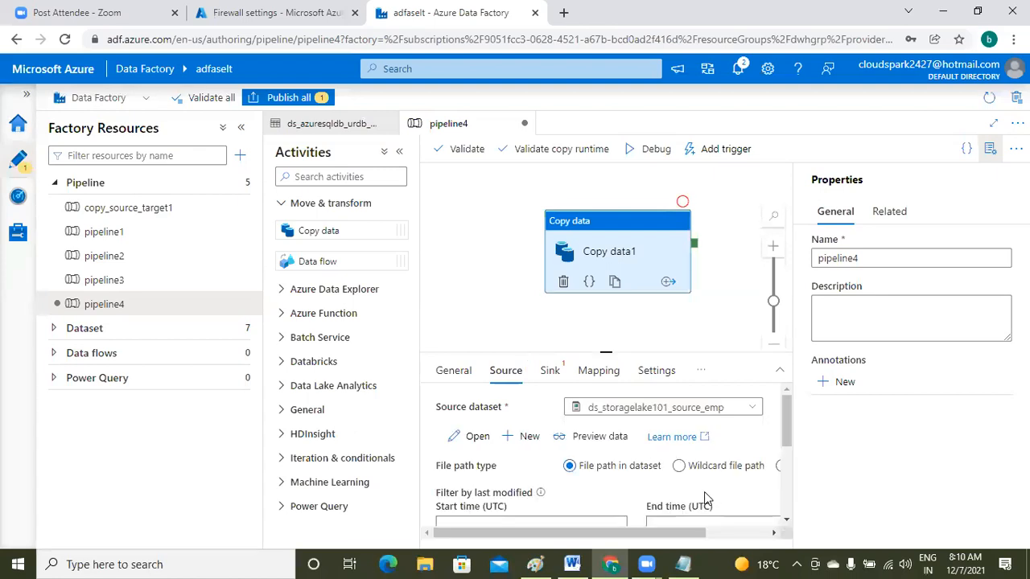
# - Set the copy activity's sink dataset to ds_azuresqldb_urdb_employee
pyautogui.click(548, 371)
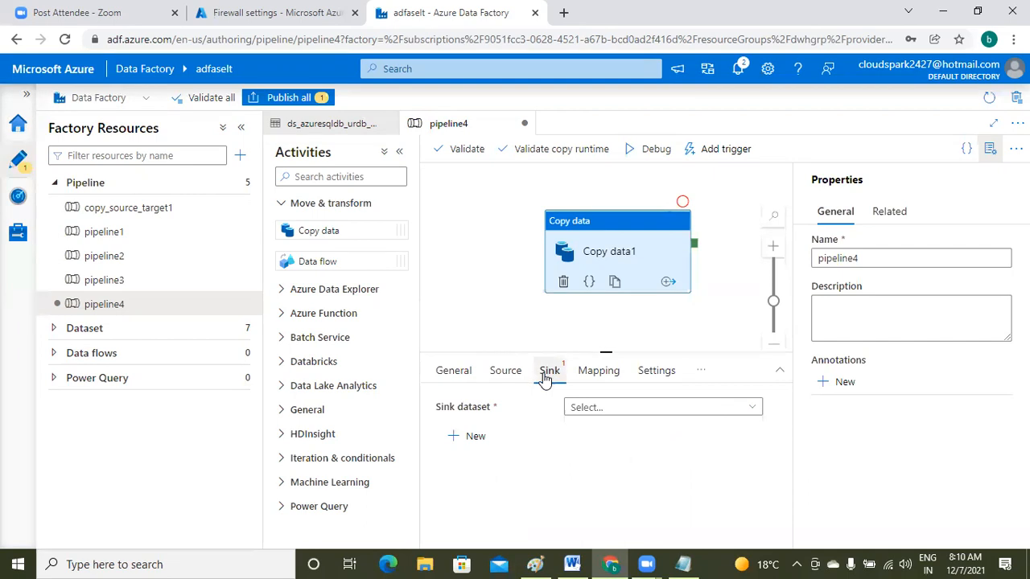
pyautogui.click(680, 409)
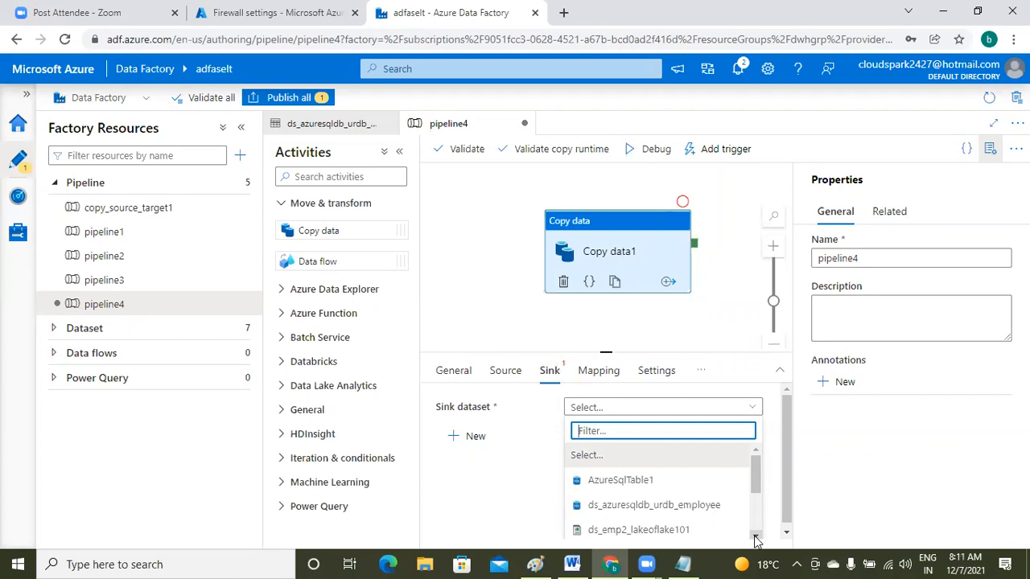
pyautogui.click(707, 507)
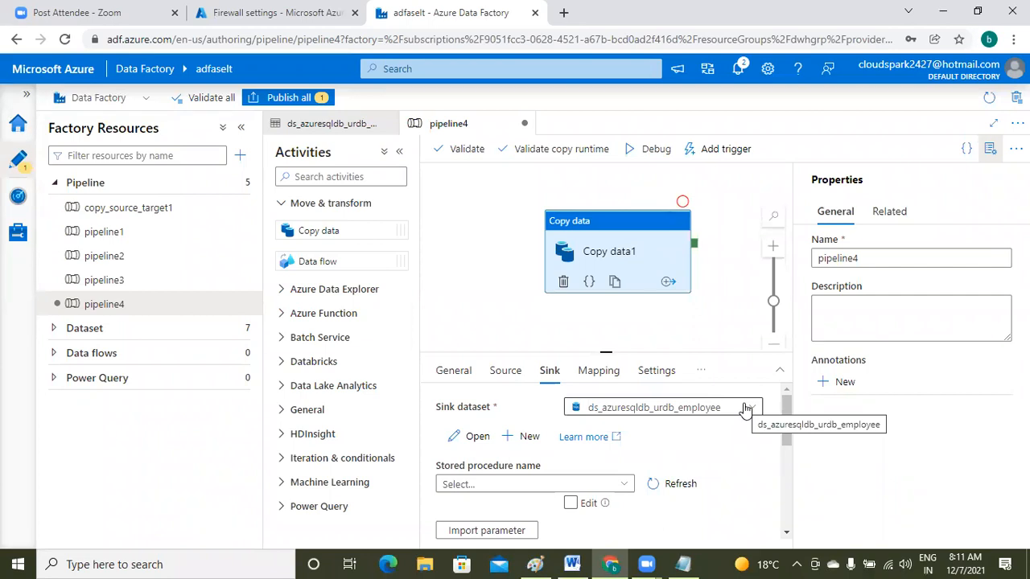
# - View the copy activity's mapping settings and publish the pending pipeline4 to the live environment
pyautogui.click(595, 381)
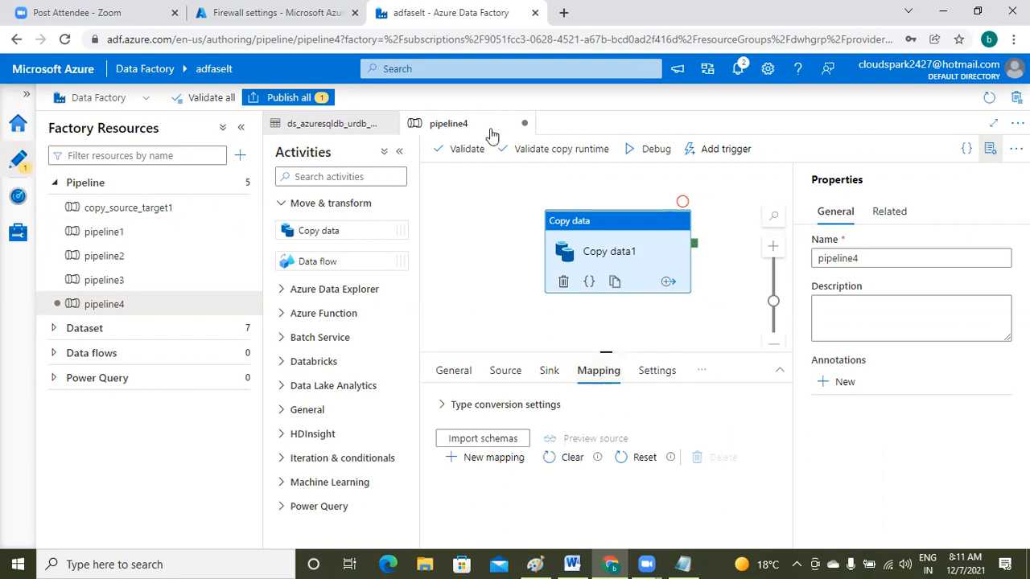
pyautogui.click(287, 98)
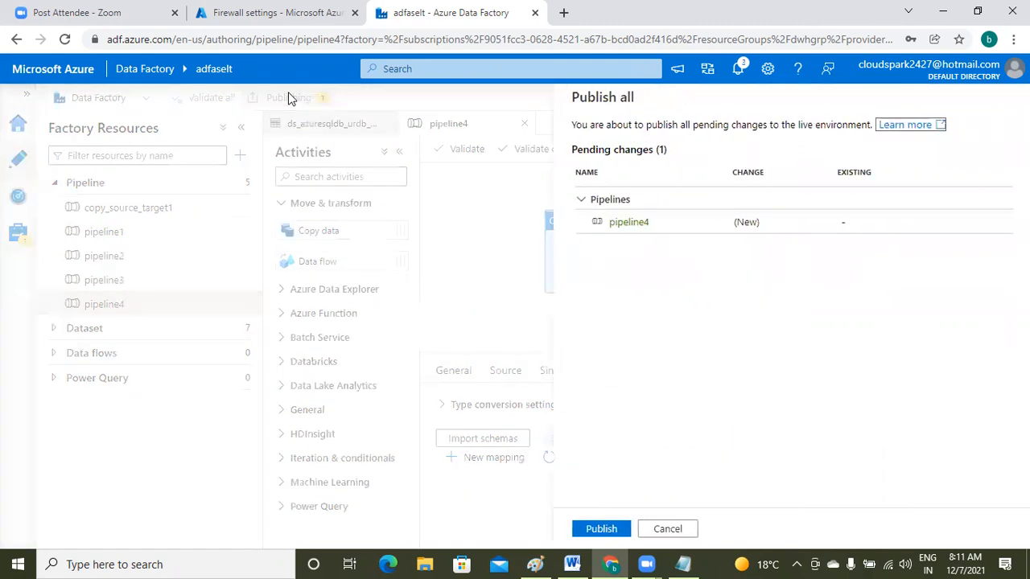
pyautogui.click(601, 528)
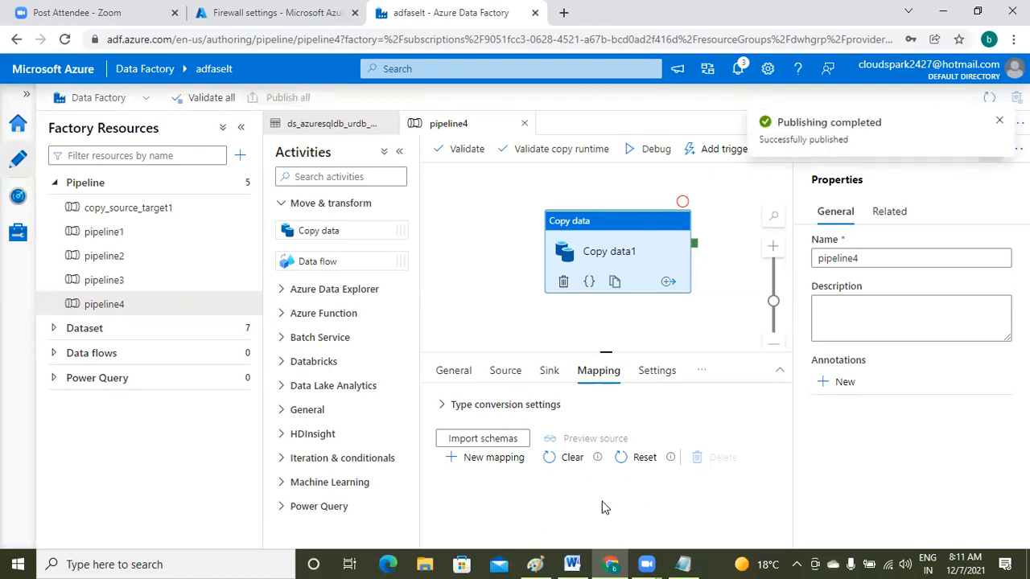
pyautogui.click(999, 121)
# - Trigger an immediate run of pipeline4 using its last published configuration
pyautogui.click(725, 153)
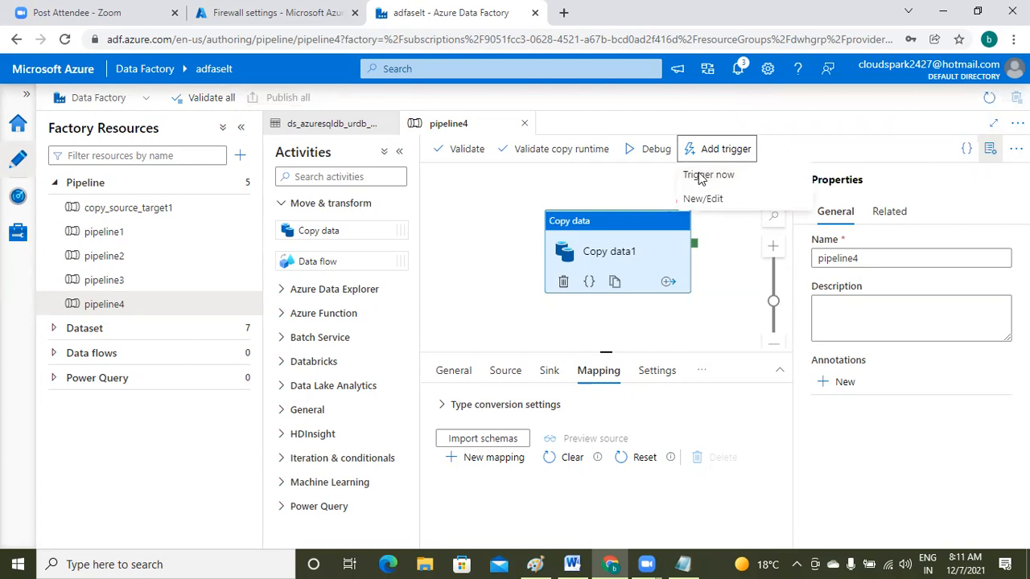
pyautogui.click(701, 181)
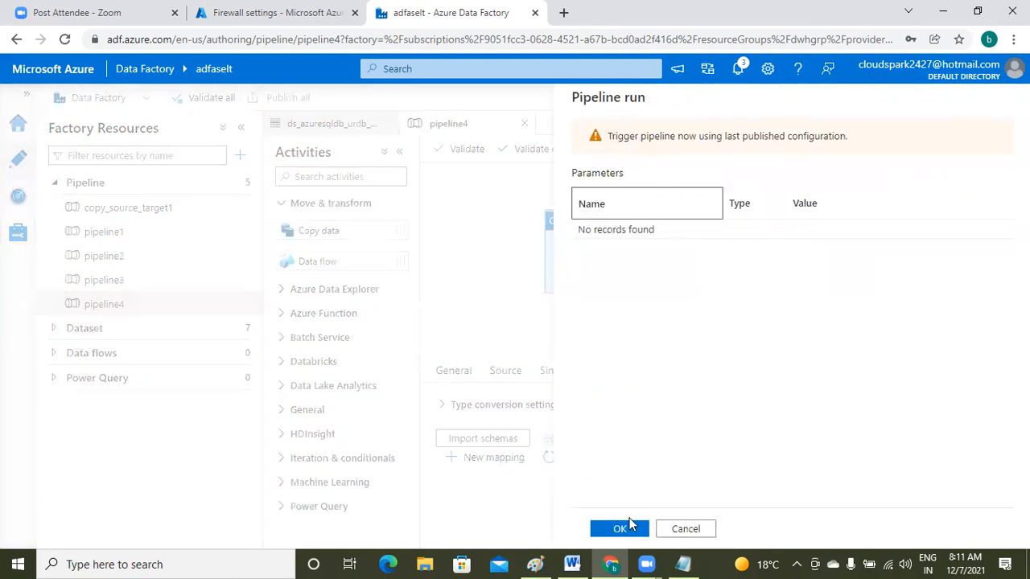
pyautogui.click(618, 529)
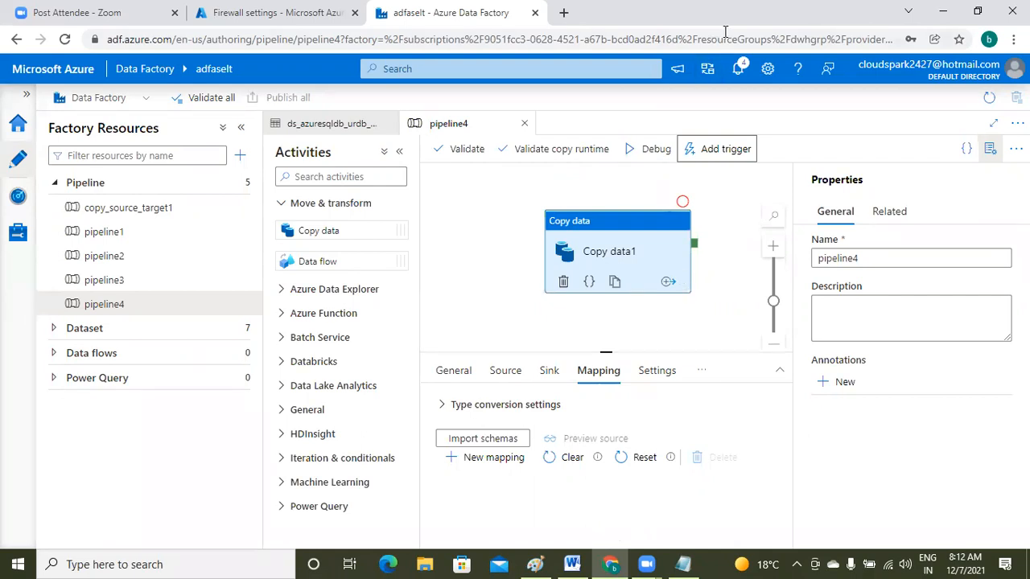
# - Open the pipeline4 run from its notification and read the error details of the Copy data1 activity
pyautogui.click(739, 72)
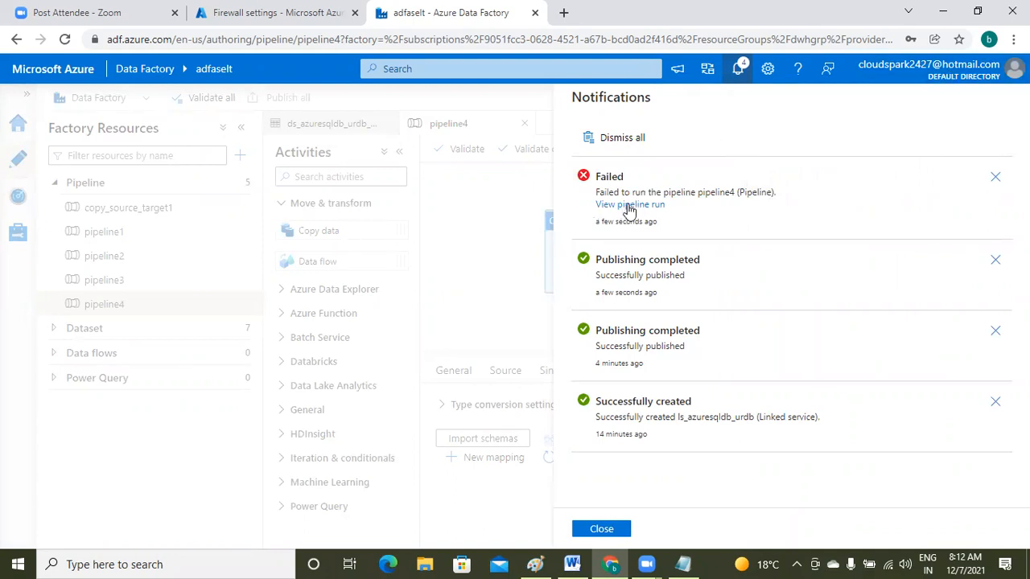
pyautogui.click(629, 206)
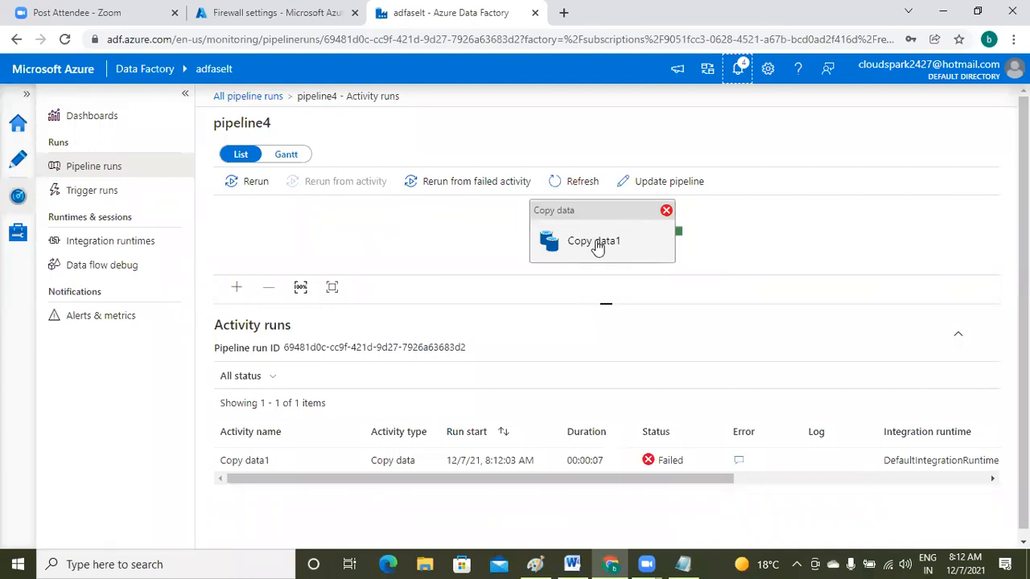
pyautogui.click(740, 465)
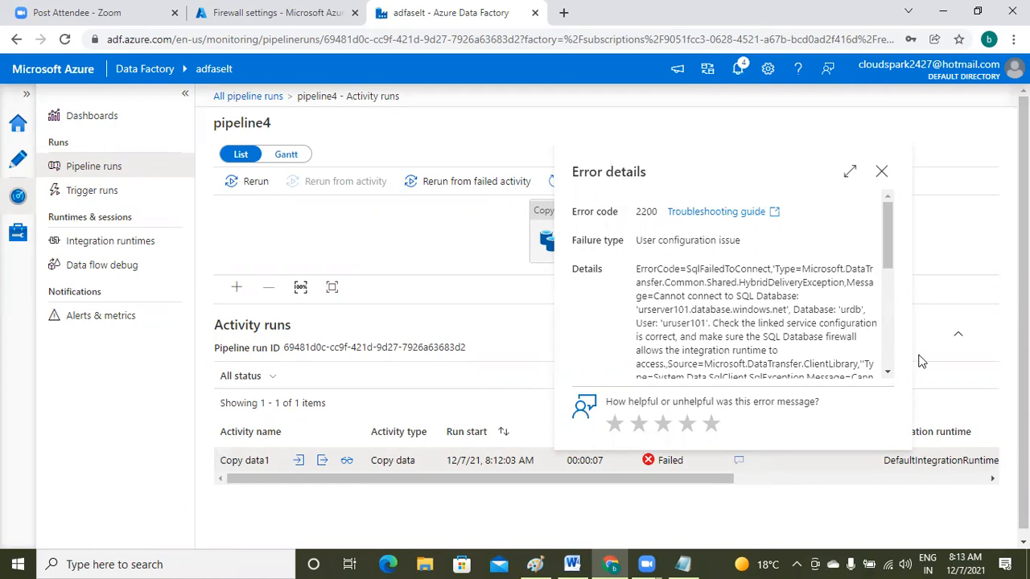
pyautogui.click(888, 373)
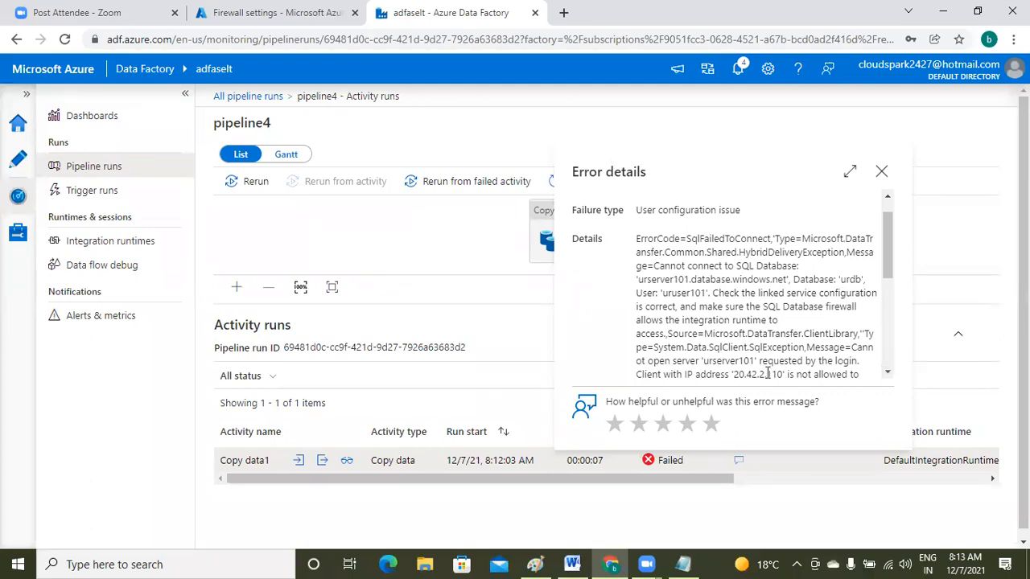
pyautogui.click(888, 376)
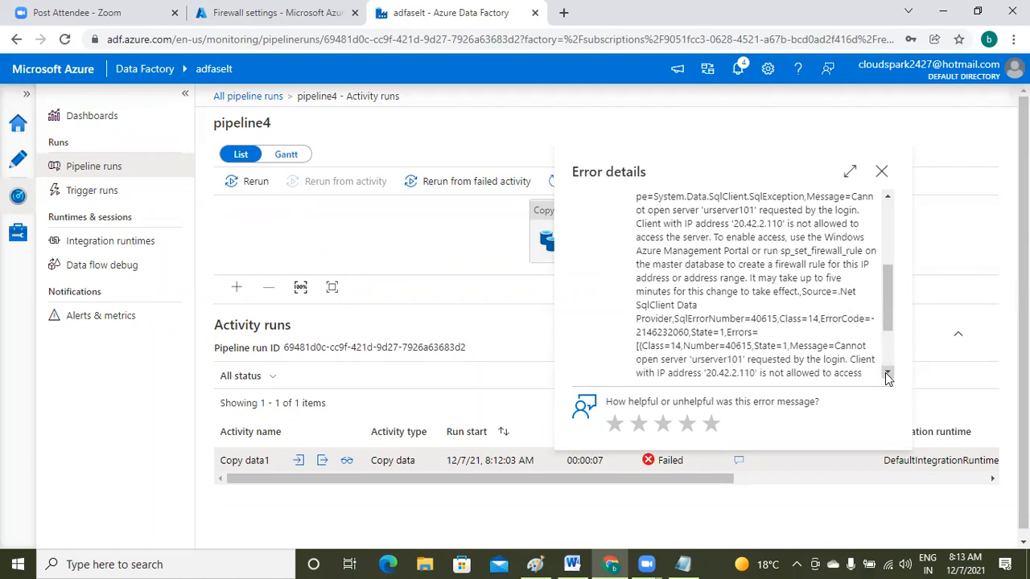
pyautogui.click(888, 376)
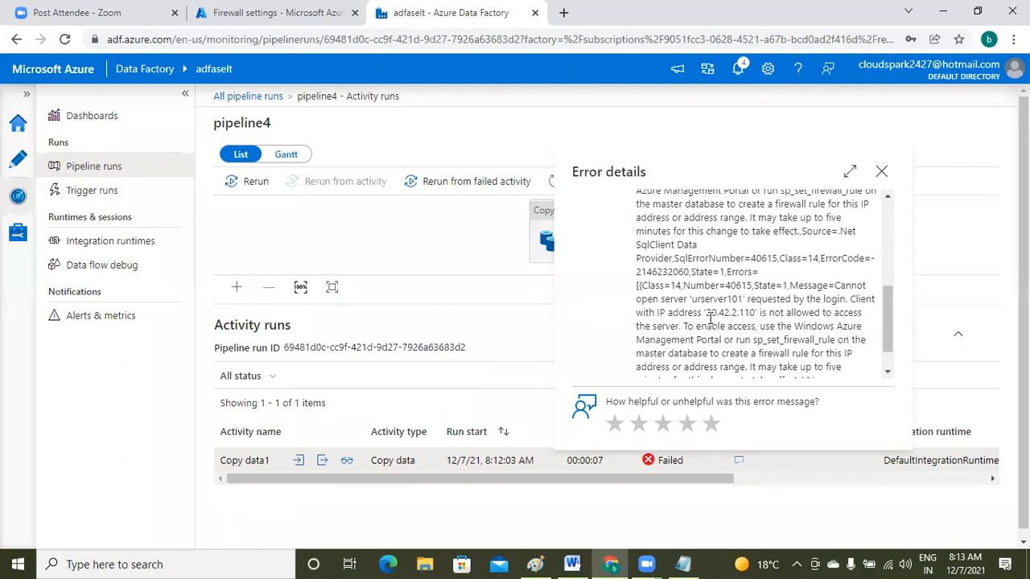
# - Copy the client IP address 20.42.2.110 from the error details into the Notepad notes, on a new line below the last dashed divider
pyautogui.moveTo(707, 313); pyautogui.dragTo(757, 313)
pyautogui.hotkey('ctrl', 'c')
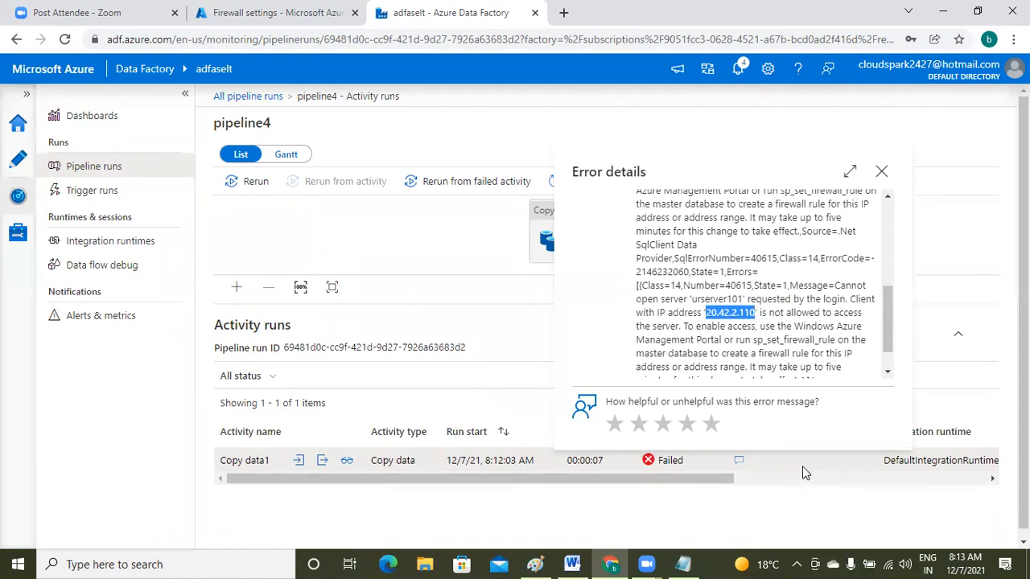
pyautogui.click(684, 563)
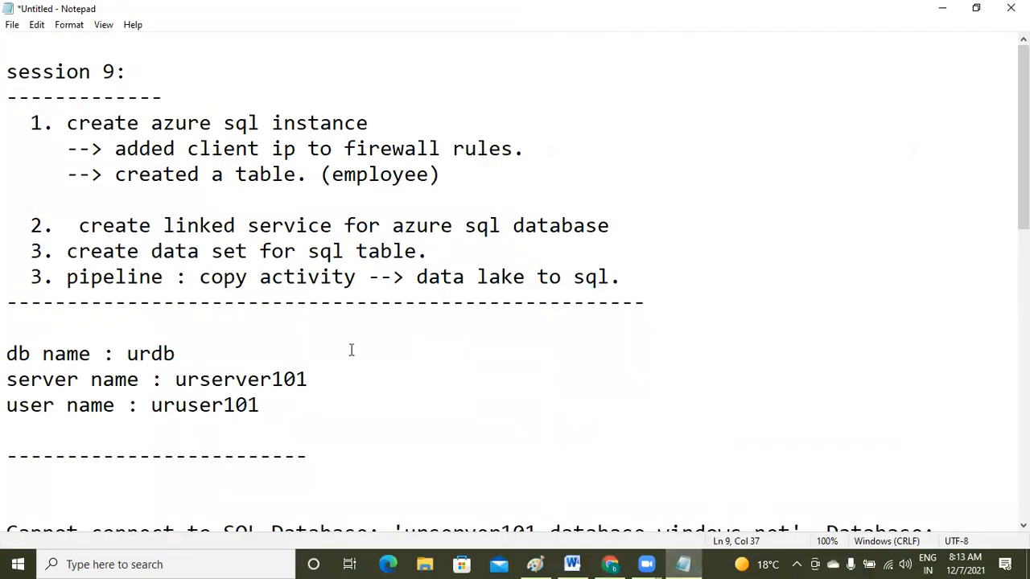
pyautogui.click(712, 391)
pyautogui.click(432, 450)
pyautogui.press('Return')
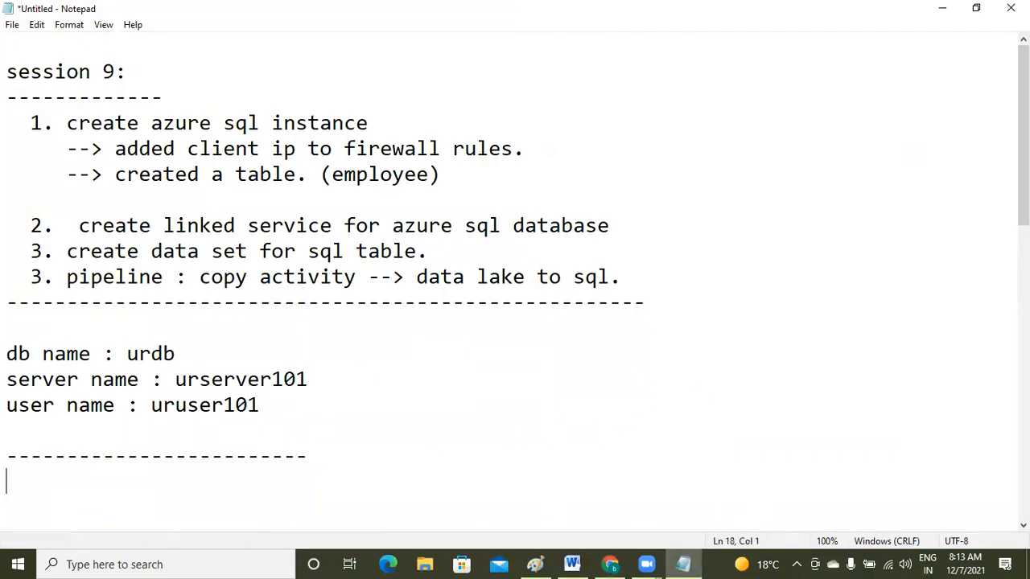
pyautogui.hotkey('ctrl', 'v')
# - Examine the earlier SQL Database connection error saved further down in the notes, comparing its client IP address with the pasted one
pyautogui.press('Down')
pyautogui.press('Down')
pyautogui.press('Down')
pyautogui.press('Down')
pyautogui.press('Down')
pyautogui.press('Down')
pyautogui.press('Down')
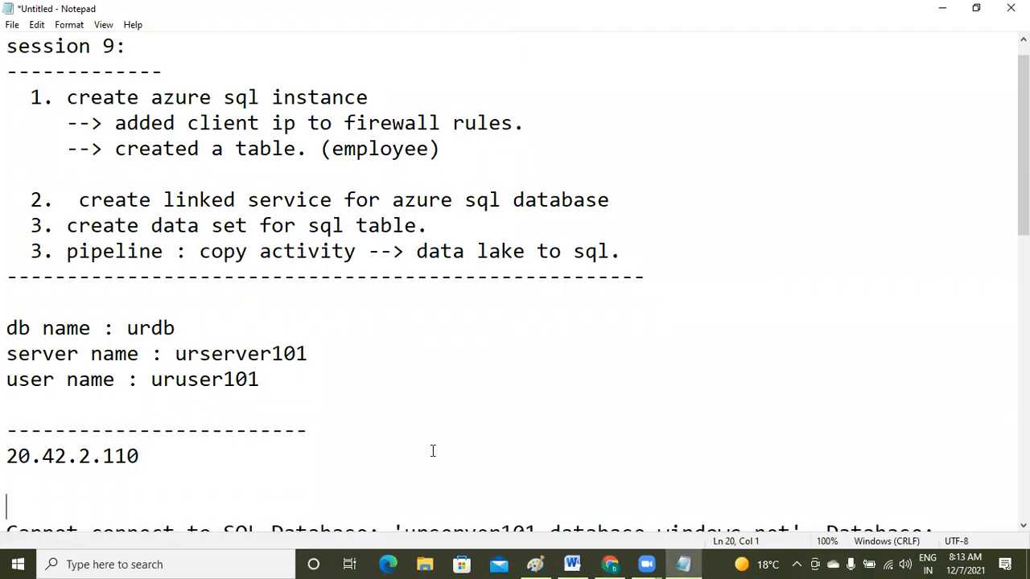
pyautogui.press('Down')
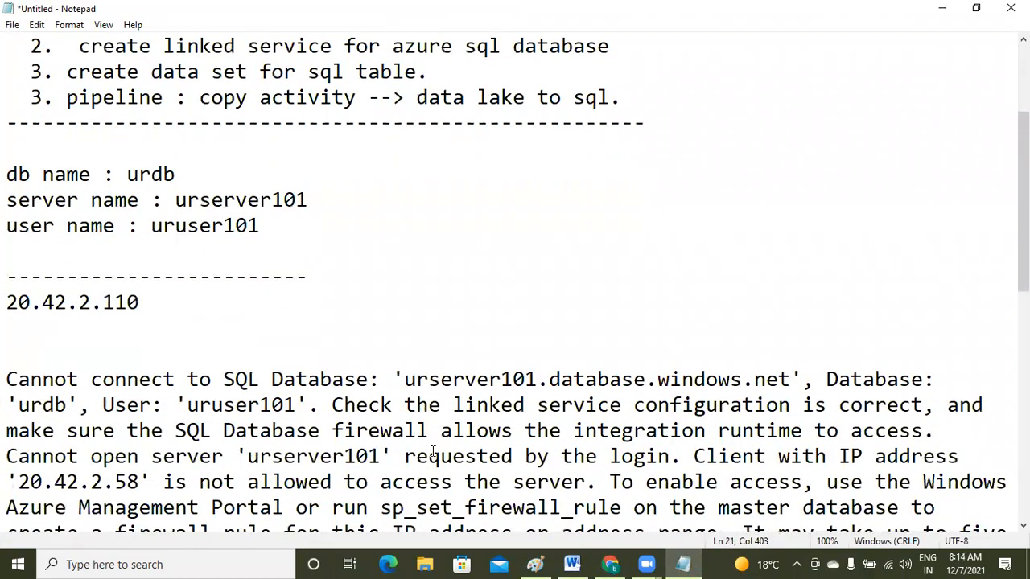
# - Examine the Notepad notes from the setup steps and server details down to the saved SQL Database connection errors
pyautogui.press('Up')
pyautogui.press('Up')
pyautogui.press('Up')
pyautogui.press('Up')
pyautogui.press('Up')
pyautogui.press('Up')
pyautogui.press('Up')
pyautogui.press('Up')
pyautogui.press('Down')
pyautogui.press('Down')
pyautogui.press('Down')
pyautogui.press('Down')
pyautogui.press('Down')
pyautogui.press('Down')
pyautogui.press('Down')
pyautogui.press('Down')
pyautogui.press('Down')
pyautogui.press('Down')
pyautogui.press('Down')
pyautogui.press('Down')
pyautogui.press('Down')
pyautogui.press('Down')
pyautogui.press('Down')
pyautogui.press('Down')
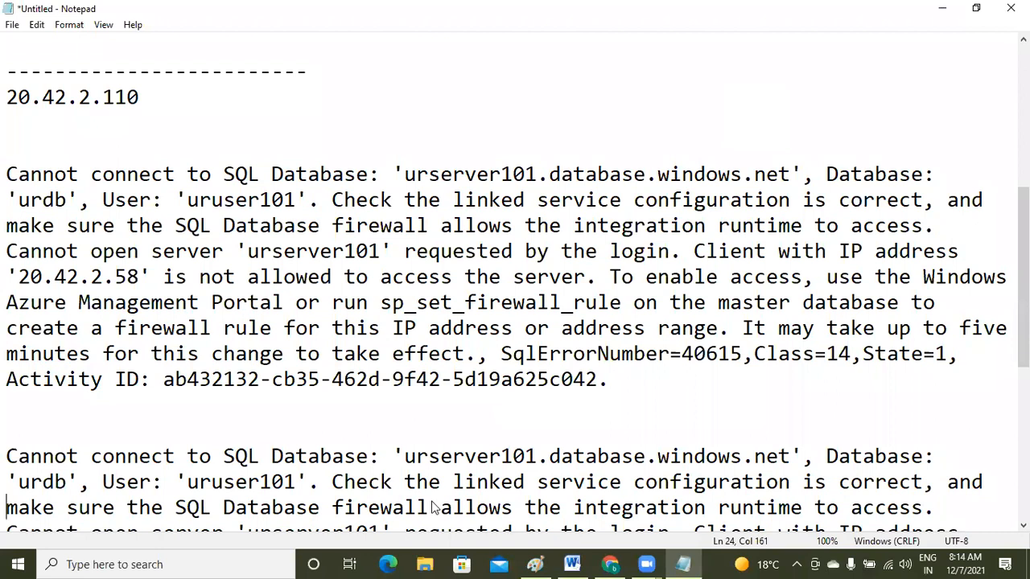
# - Switch back to Chrome, close the error details and name a new rule foradfcopy in urserver101's firewall settings
pyautogui.click(611, 564)
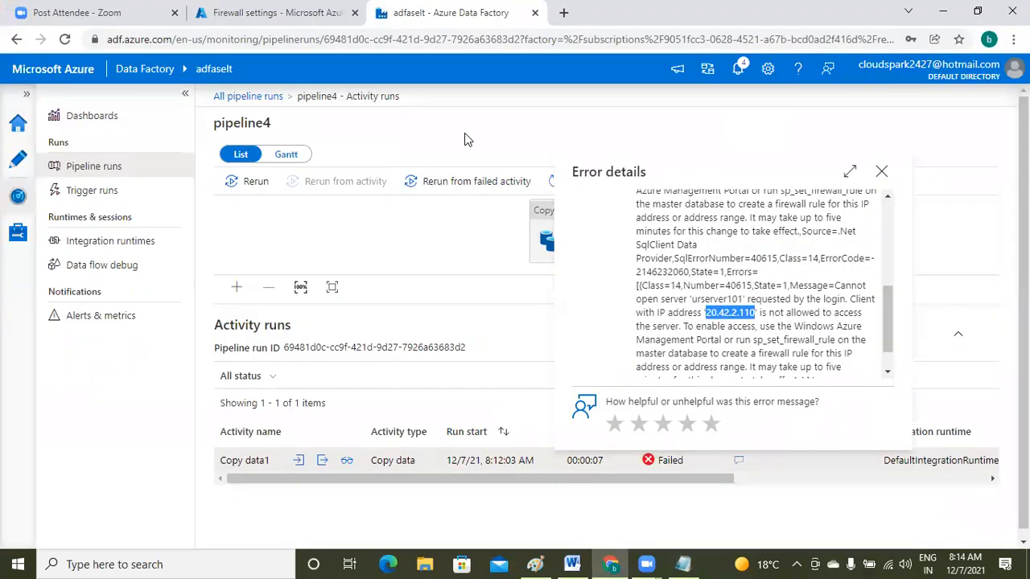
pyautogui.click(883, 173)
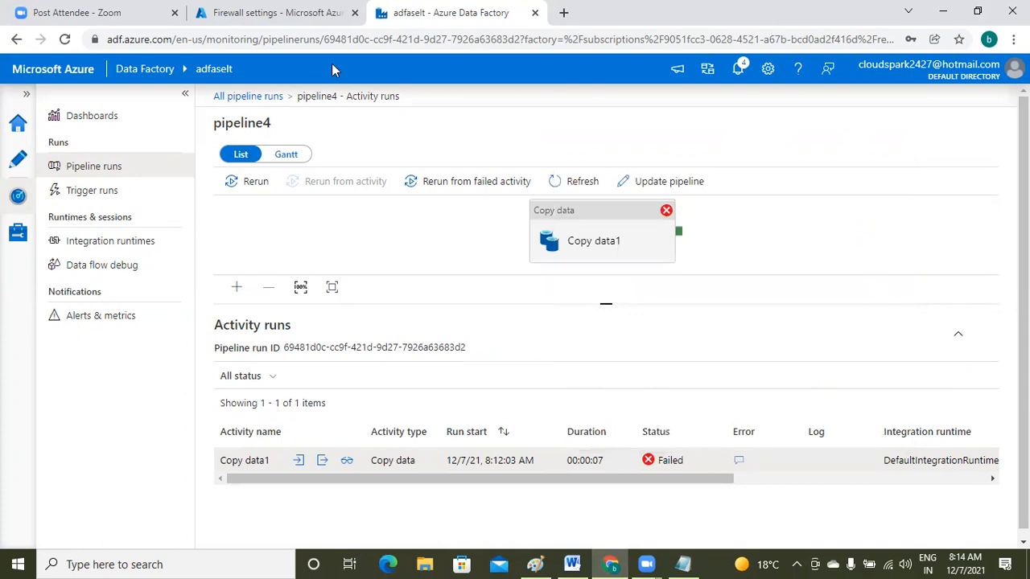
pyautogui.click(290, 15)
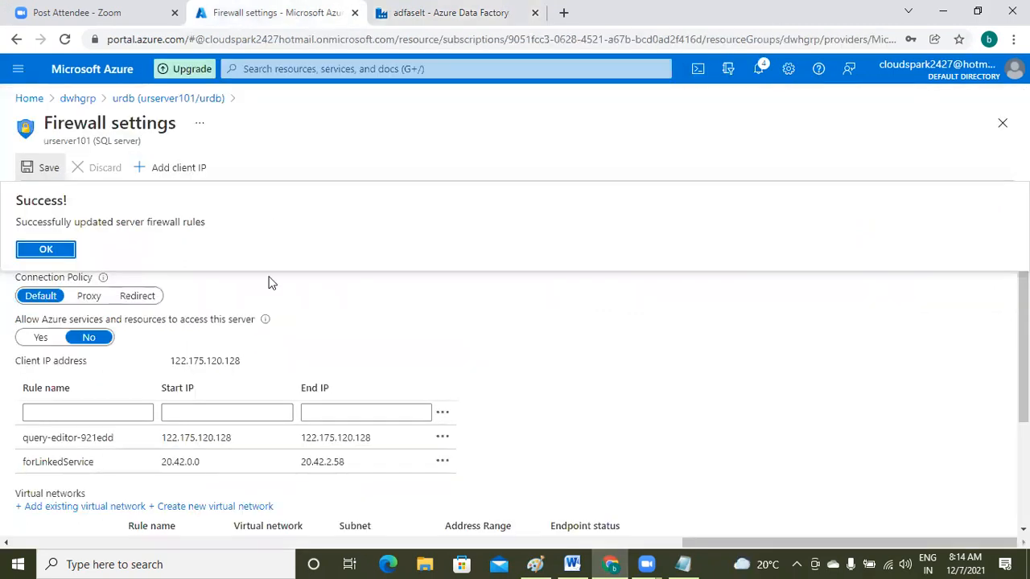
pyautogui.click(87, 409)
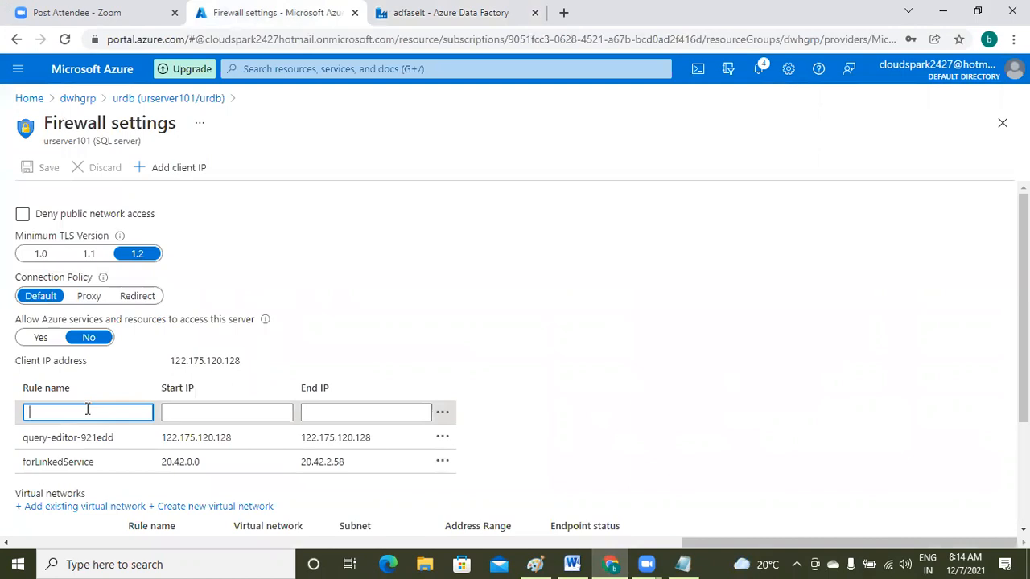
pyautogui.write('fora')
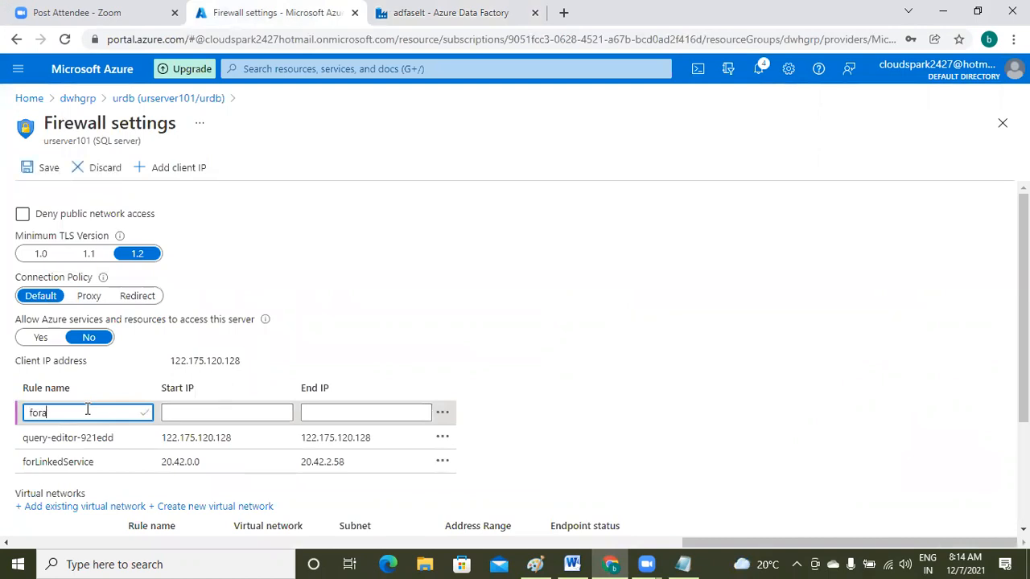
pyautogui.write('dfcopy')
# - Set the foradfcopy rule's start IP to 20.42.2.0
pyautogui.click(338, 413)
pyautogui.click(247, 414)
pyautogui.click(247, 415)
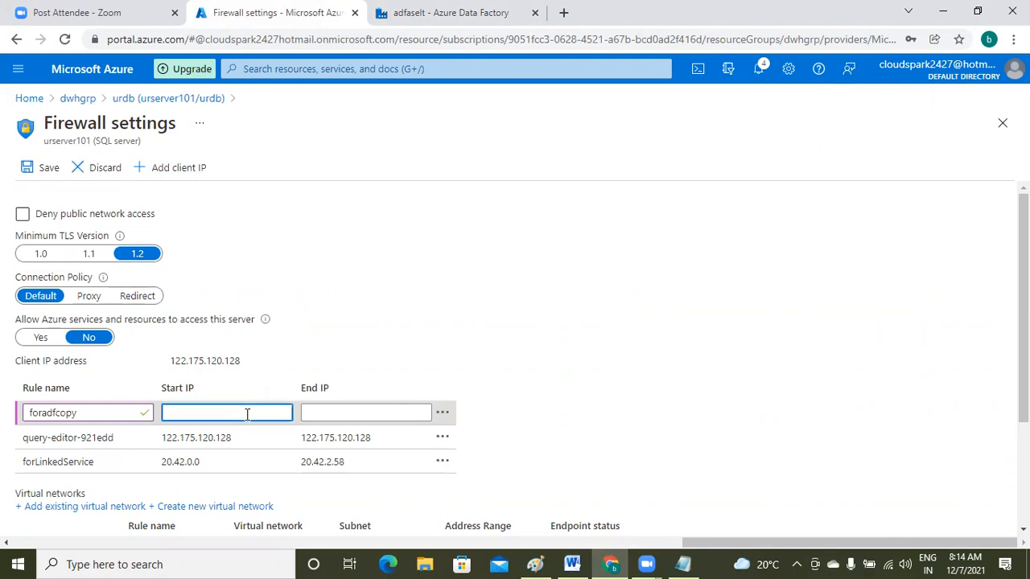
pyautogui.write('20.42.2.110')
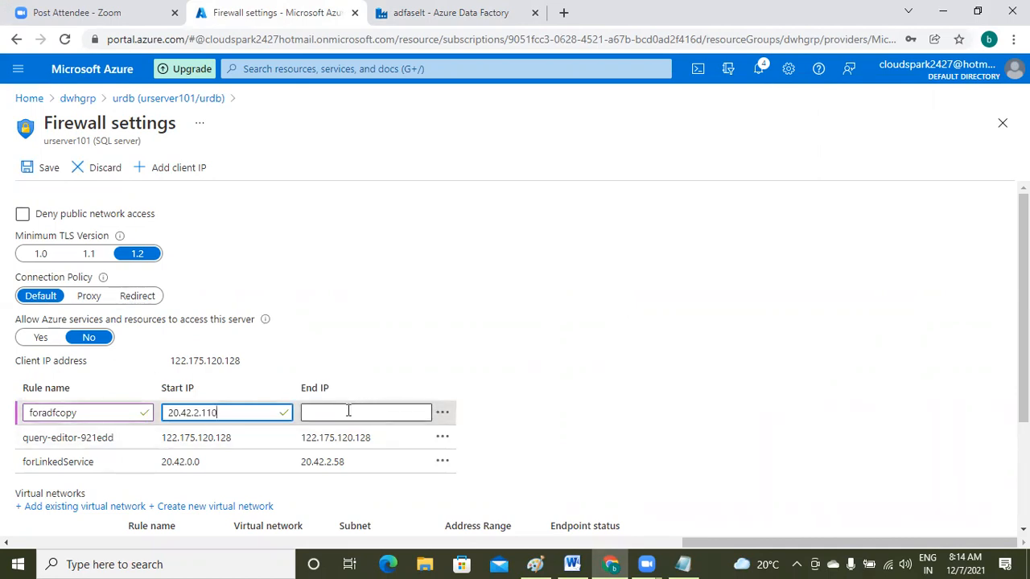
pyautogui.press('BackSpace')
pyautogui.press('BackSpace')
pyautogui.press('BackSpace')
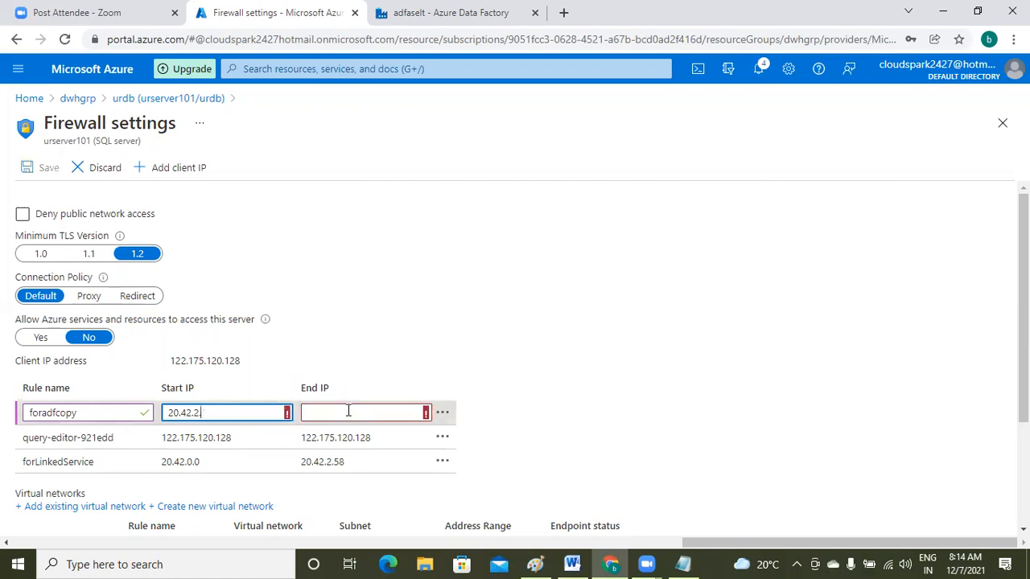
pyautogui.write('0')
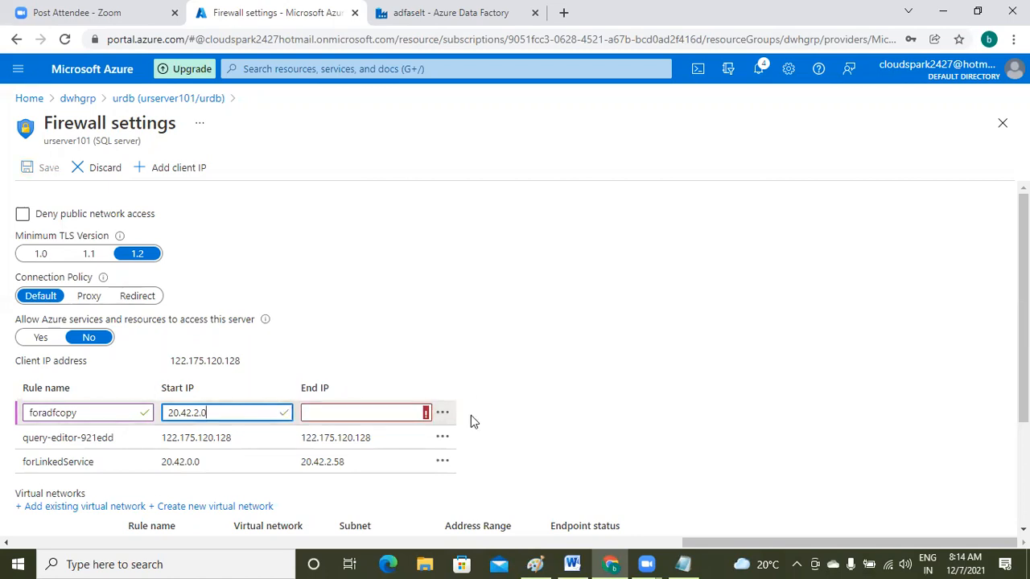
# - Set the foradfcopy rule's end IP to 20.42.2.210 and save the server firewall rules
pyautogui.click(375, 411)
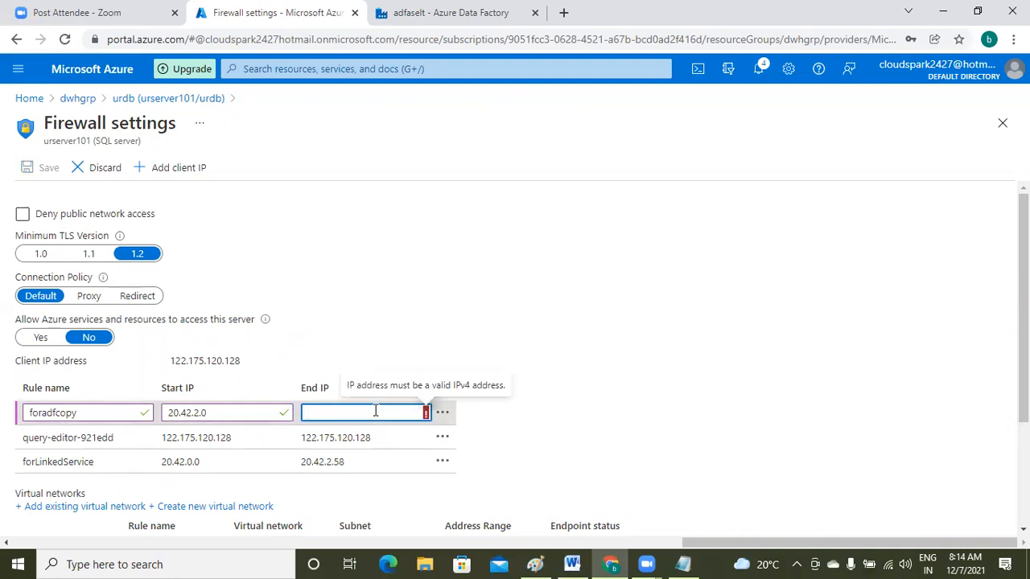
pyautogui.write('20.42.2.110')
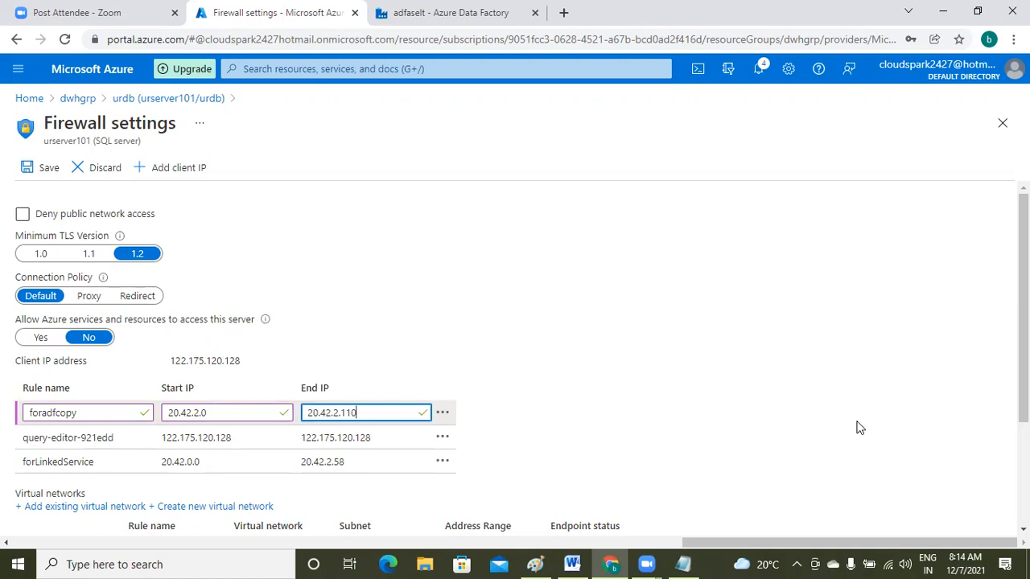
pyautogui.press('Left')
pyautogui.press('Left')
pyautogui.press('BackSpace')
pyautogui.write('2')
pyautogui.click(46, 172)
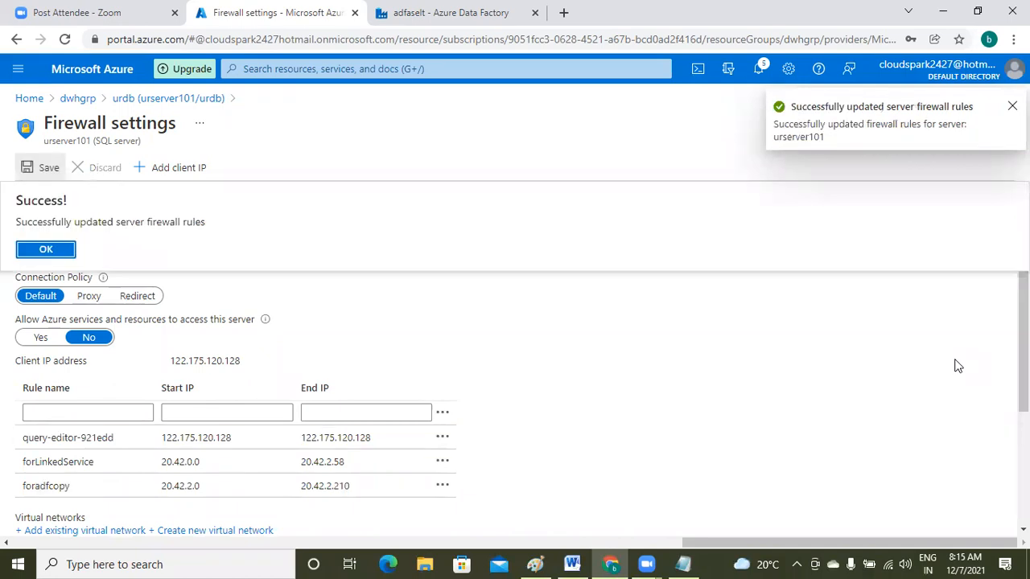
# - Trigger pipeline4 again in Data Factory using its last published configuration and check the run's status in the notifications
pyautogui.click(648, 564)
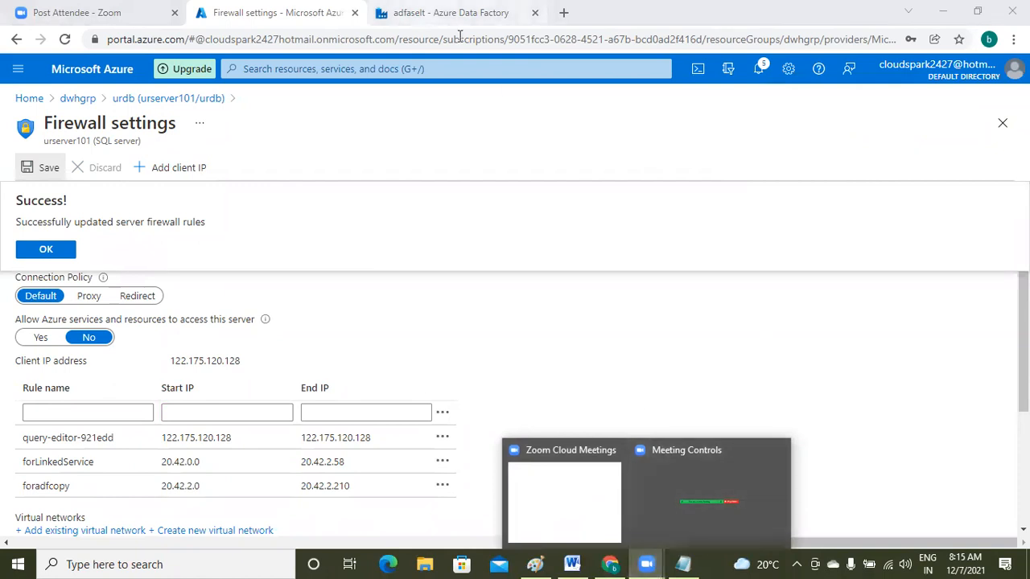
pyautogui.click(451, 13)
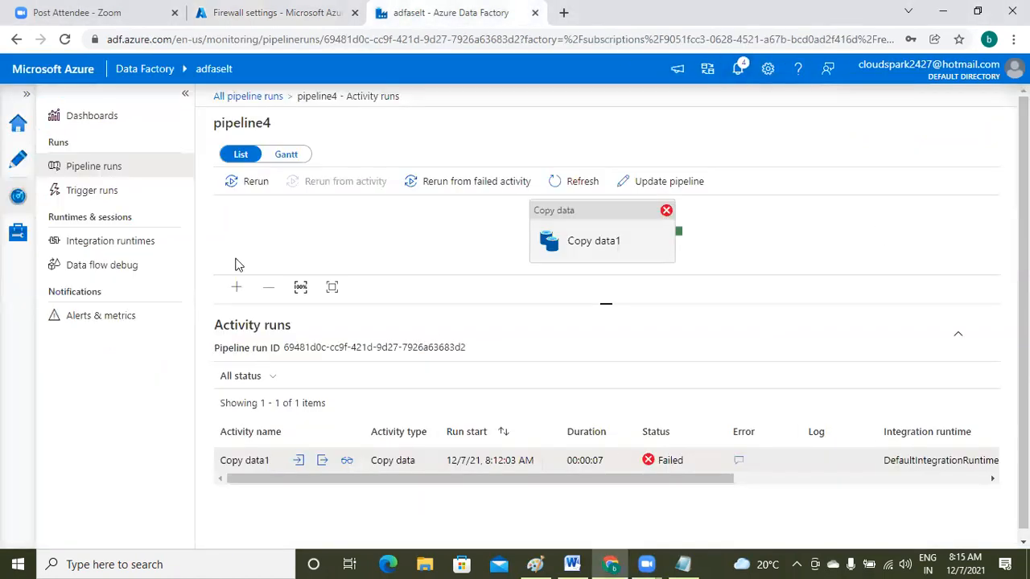
pyautogui.click(19, 165)
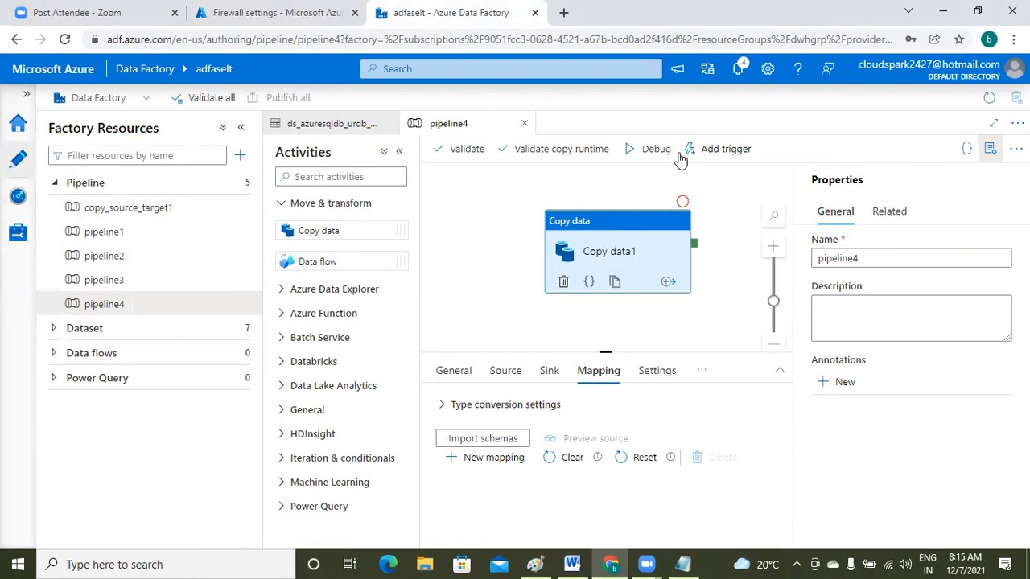
pyautogui.click(707, 153)
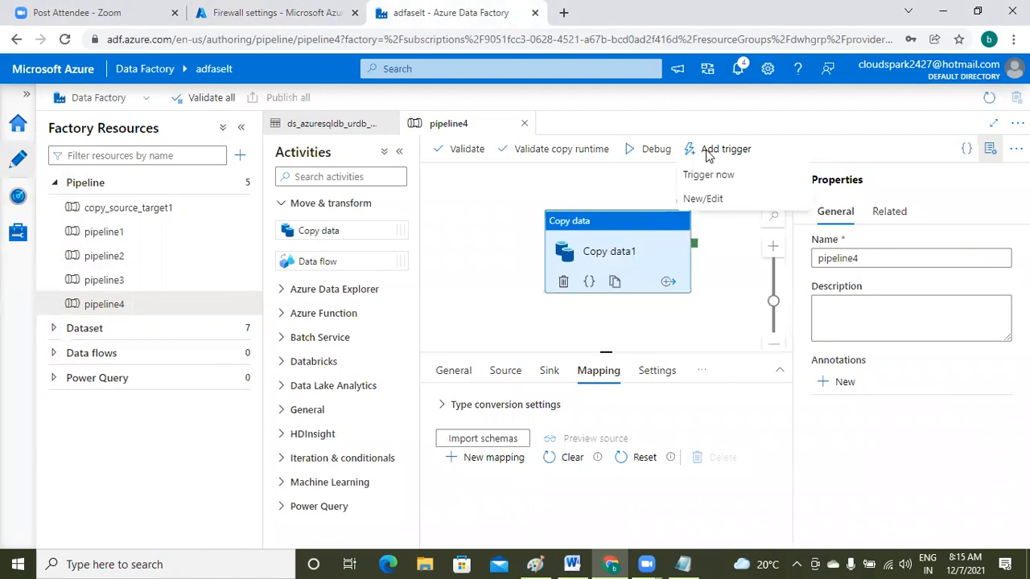
pyautogui.click(712, 183)
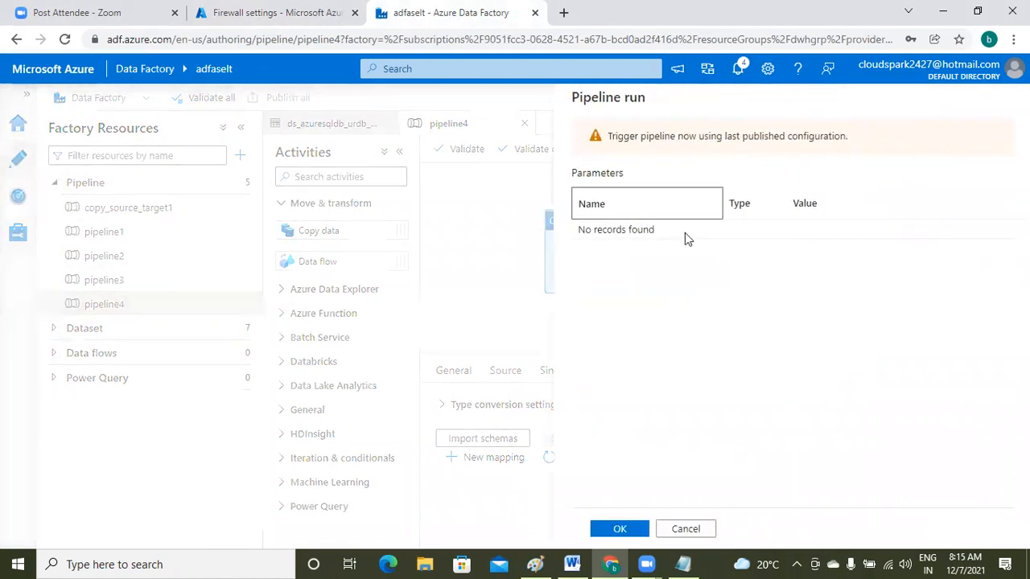
pyautogui.click(621, 529)
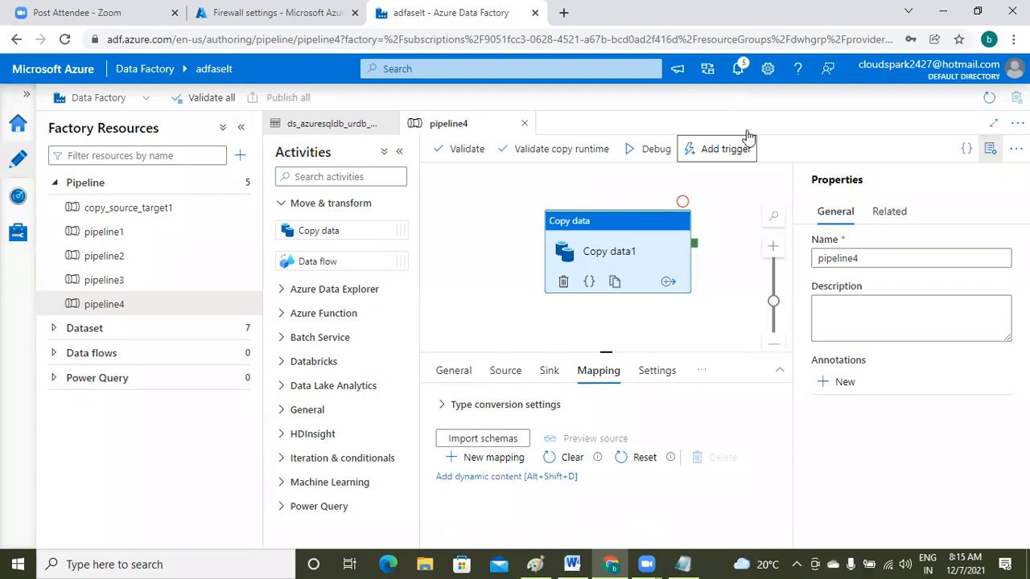
pyautogui.click(736, 72)
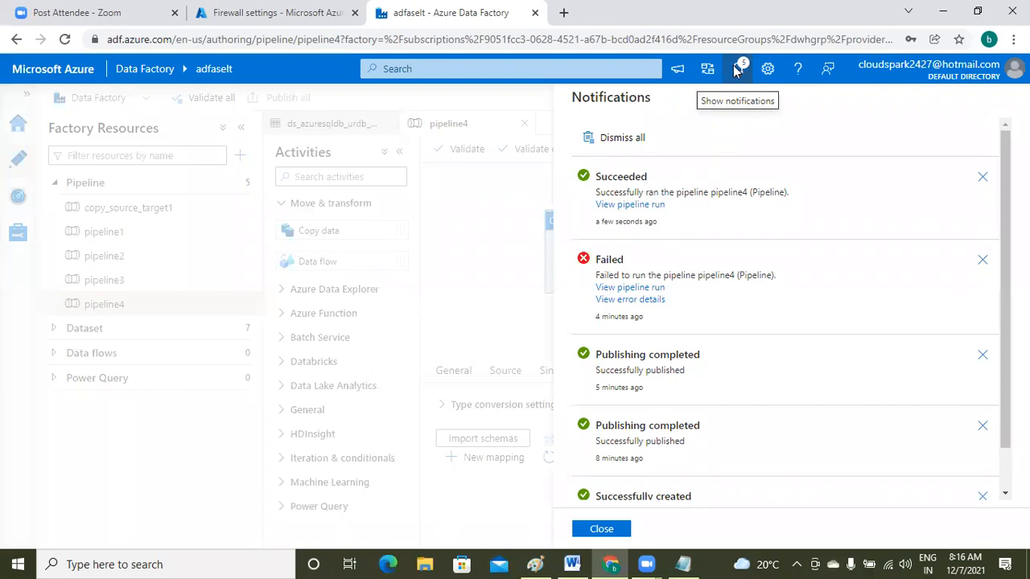
pyautogui.click(612, 531)
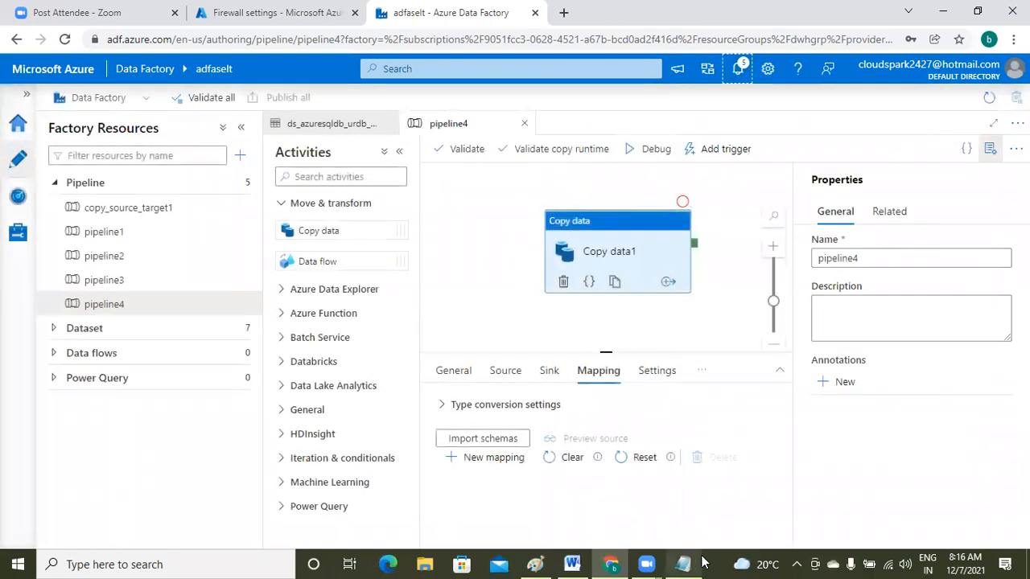
# - Review the numbered setup steps and the database details in the Notepad notes
pyautogui.click(683, 564)
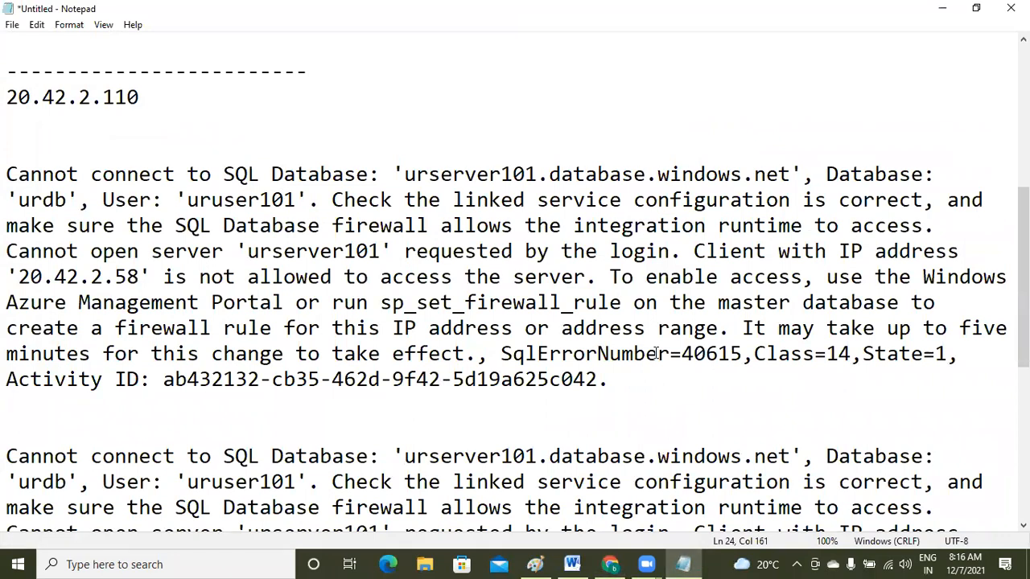
pyautogui.press('Up')
pyautogui.press('Up')
pyautogui.press('Up')
pyautogui.press('Up')
pyautogui.press('Up')
pyautogui.press('Up')
pyautogui.press('Up')
pyautogui.press('Up')
pyautogui.press('Up')
pyautogui.press('Up')
pyautogui.press('Up')
pyautogui.press('Up')
pyautogui.press('Up')
pyautogui.press('Up')
pyautogui.press('Up')
pyautogui.press('Up')
pyautogui.press('Up')
pyautogui.press('Up')
pyautogui.press('Up')
pyautogui.press('Up')
pyautogui.press('Up')
pyautogui.press('Down')
pyautogui.press('Down')
pyautogui.press('Down')
pyautogui.press('Down')
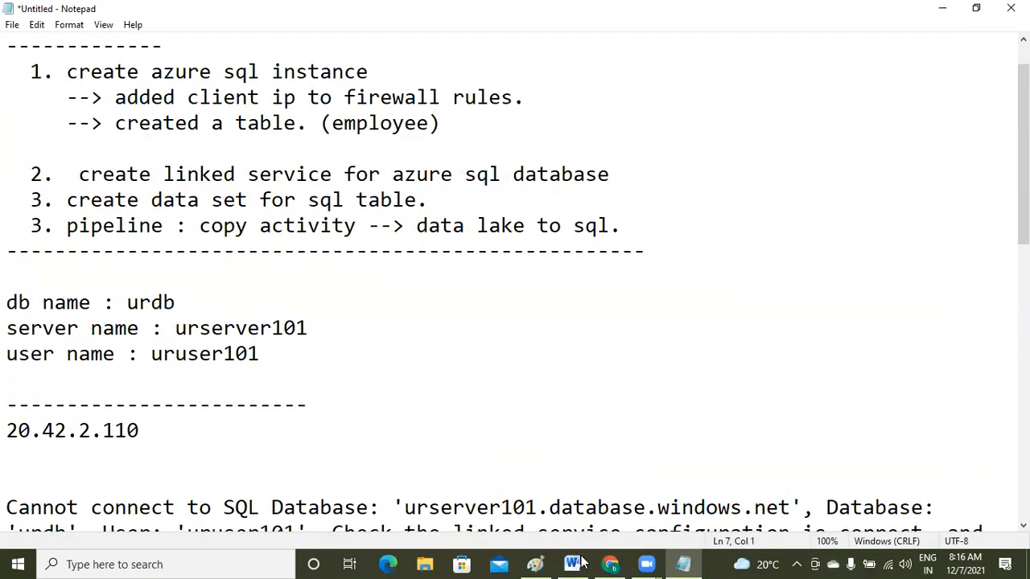
# - Return to the Azure portal in Chrome, open urdb's query editor and log in with the prefilled SQL server credentials
pyautogui.click(611, 564)
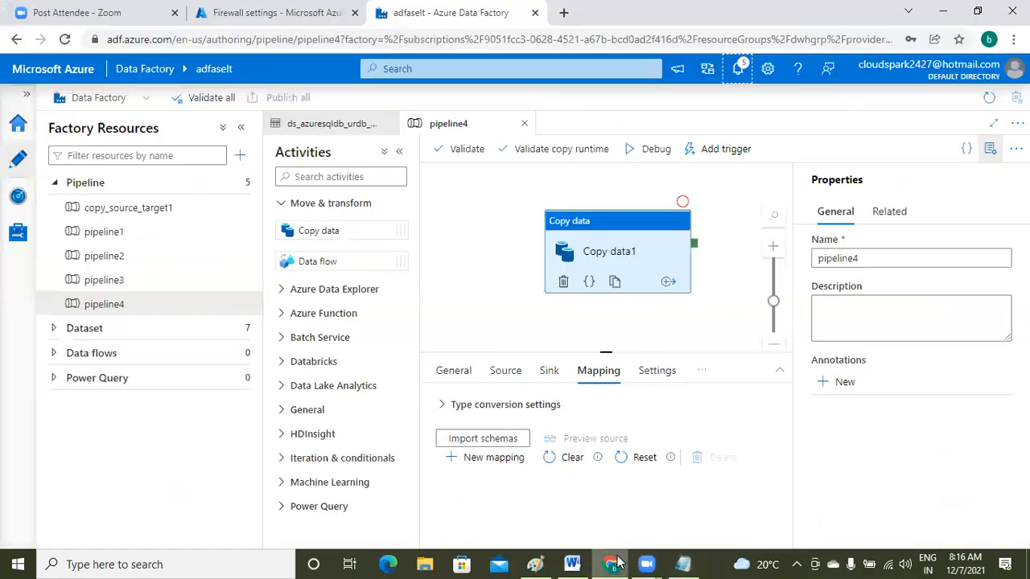
pyautogui.click(253, 13)
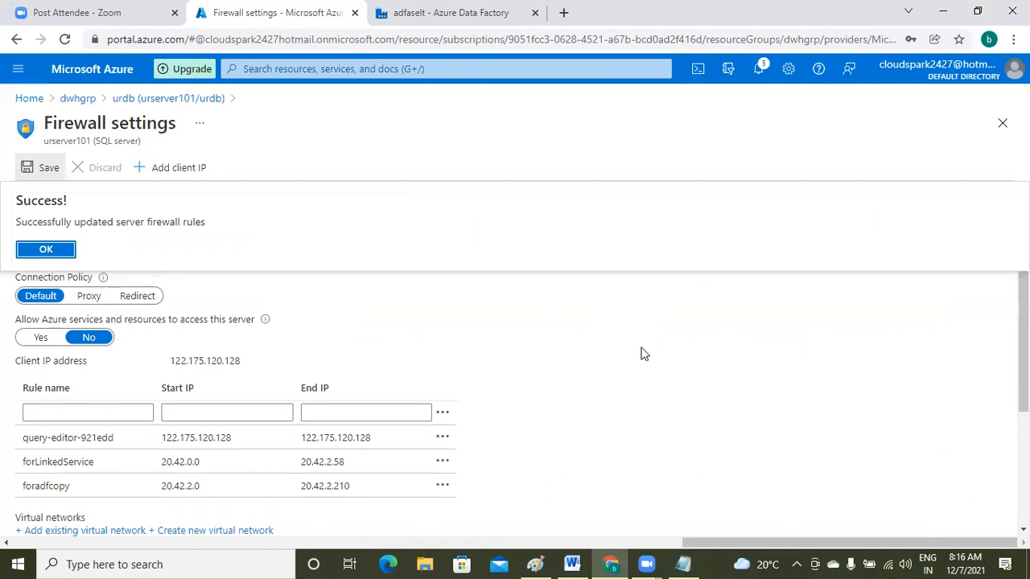
pyautogui.press('Return')
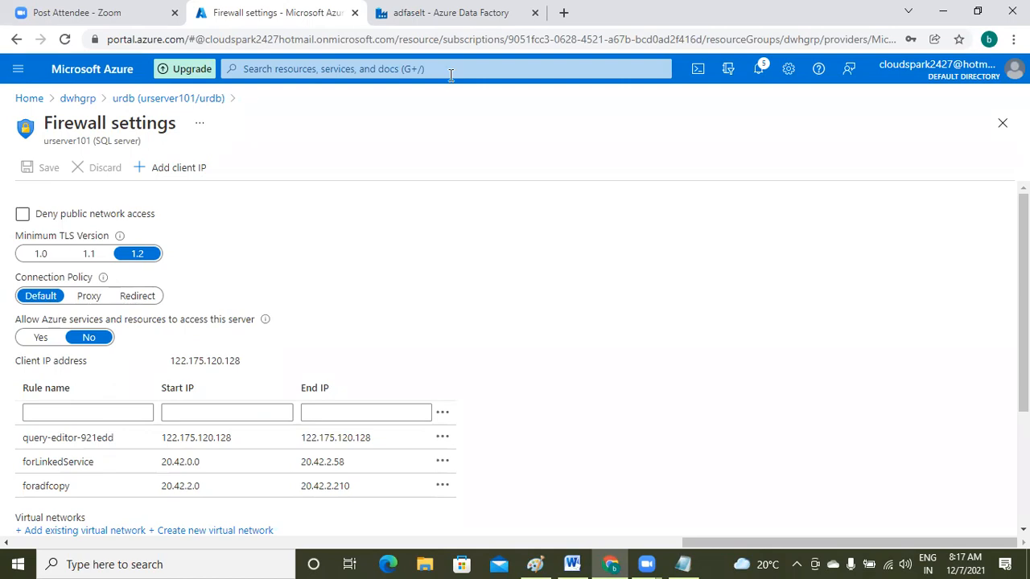
pyautogui.hotkey('ctrl', 'Tab')
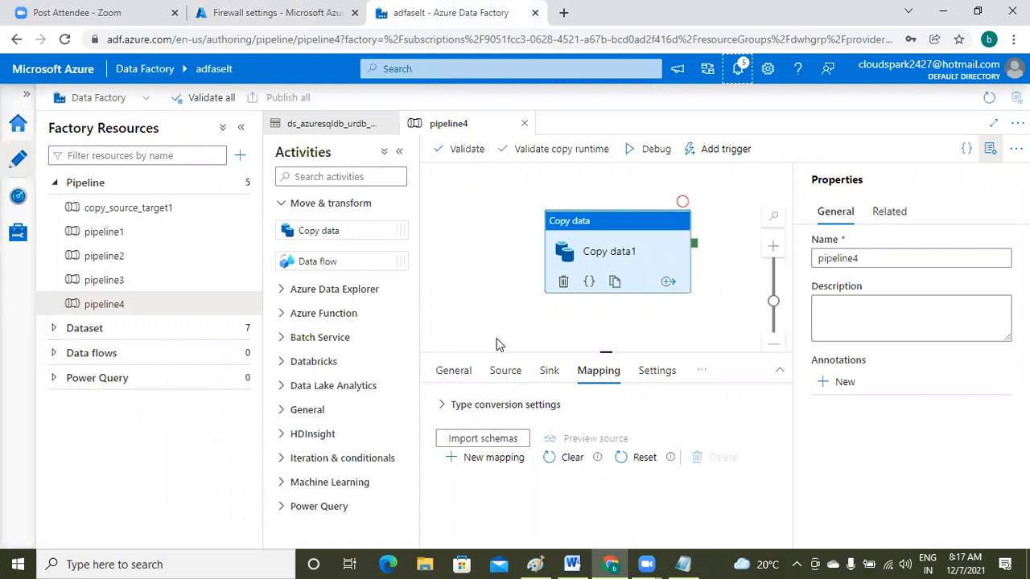
pyautogui.click(257, 14)
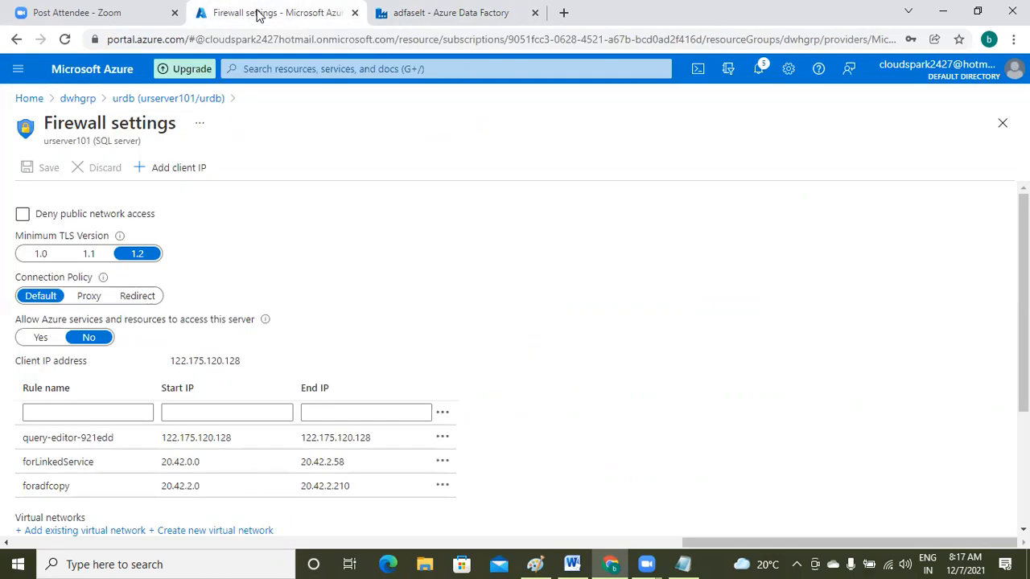
pyautogui.click(124, 98)
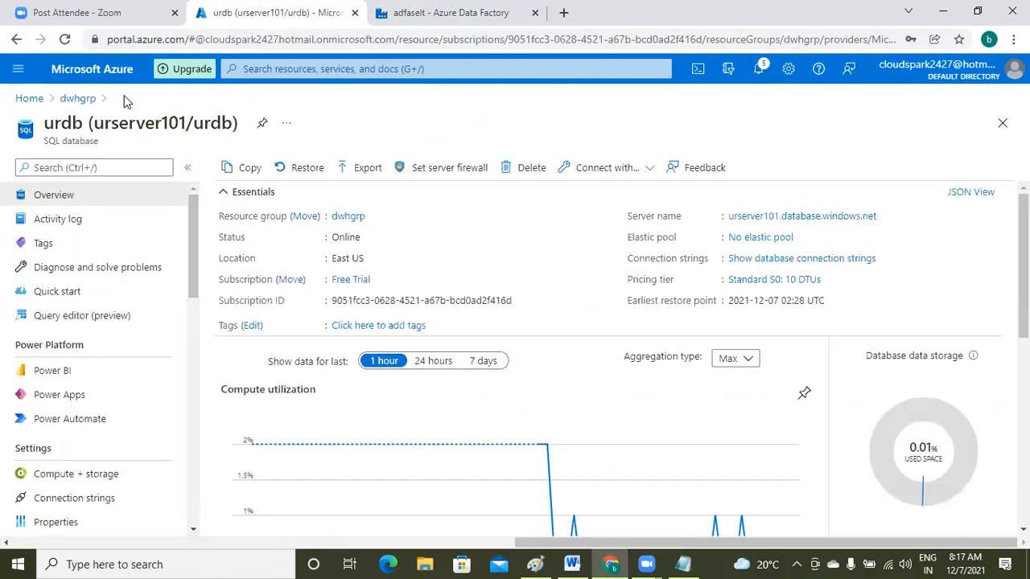
pyautogui.click(71, 320)
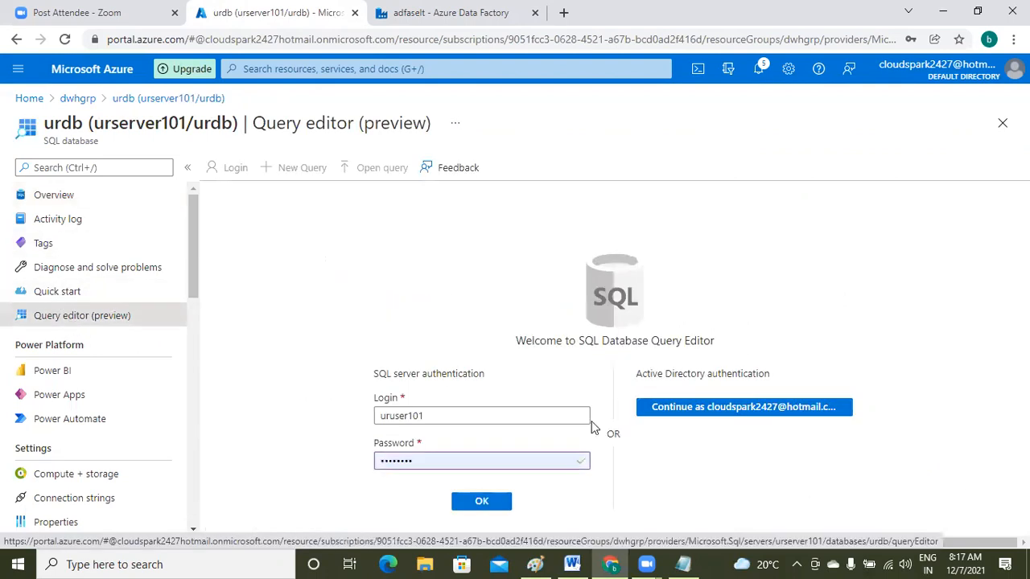
pyautogui.click(485, 507)
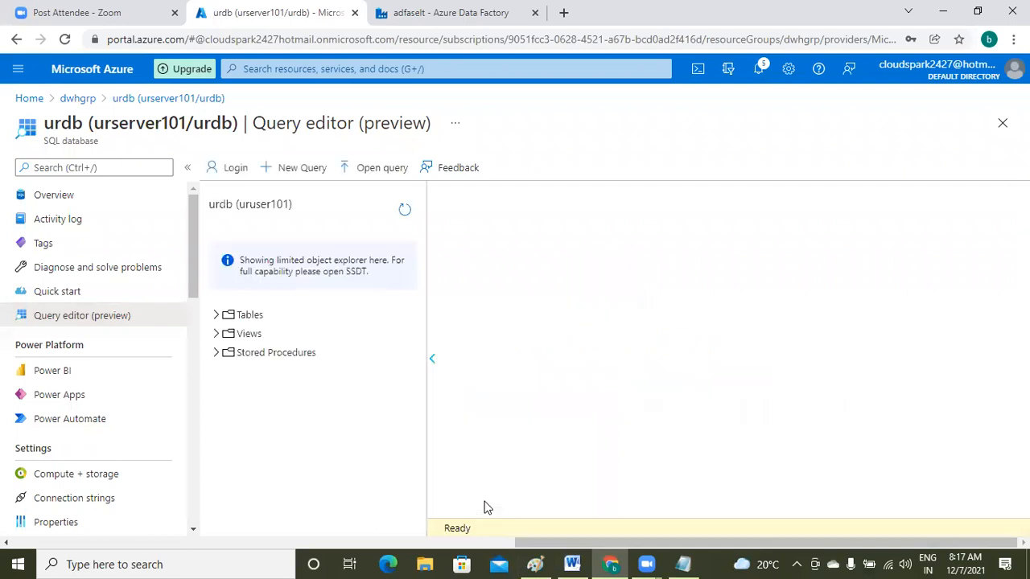
# - Run the query "select * from [dbo].[employee];" on urdb and look through the returned rows
pyautogui.click(215, 317)
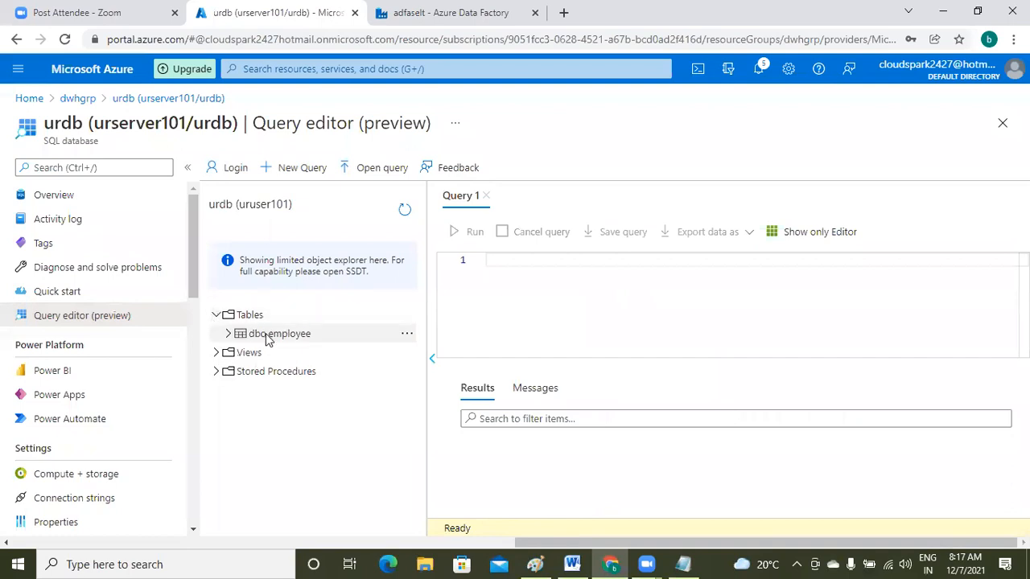
pyautogui.click(538, 259)
pyautogui.write('see')
pyautogui.press('BackSpace')
pyautogui.write('lect * from ')
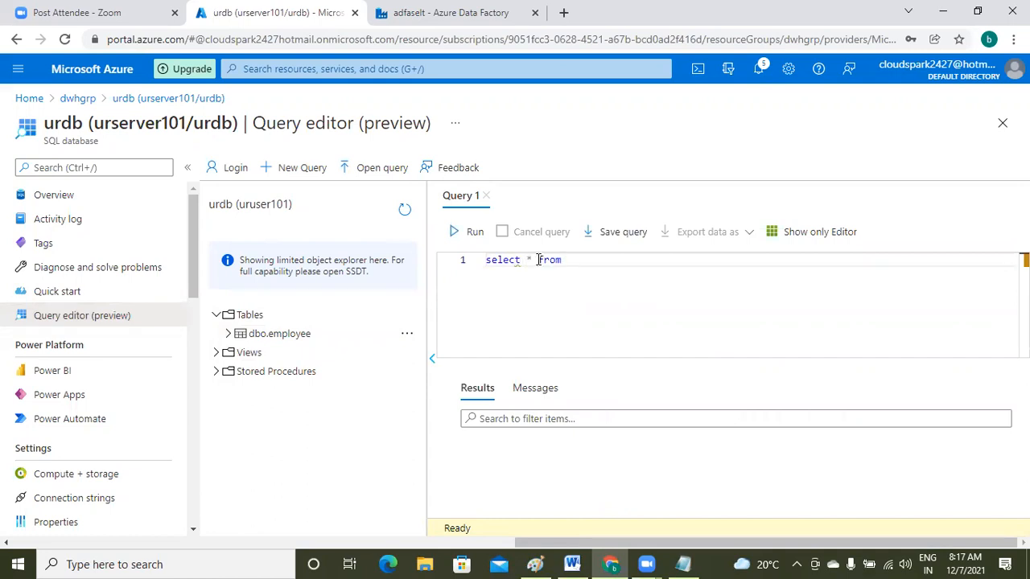
pyautogui.write('emp')
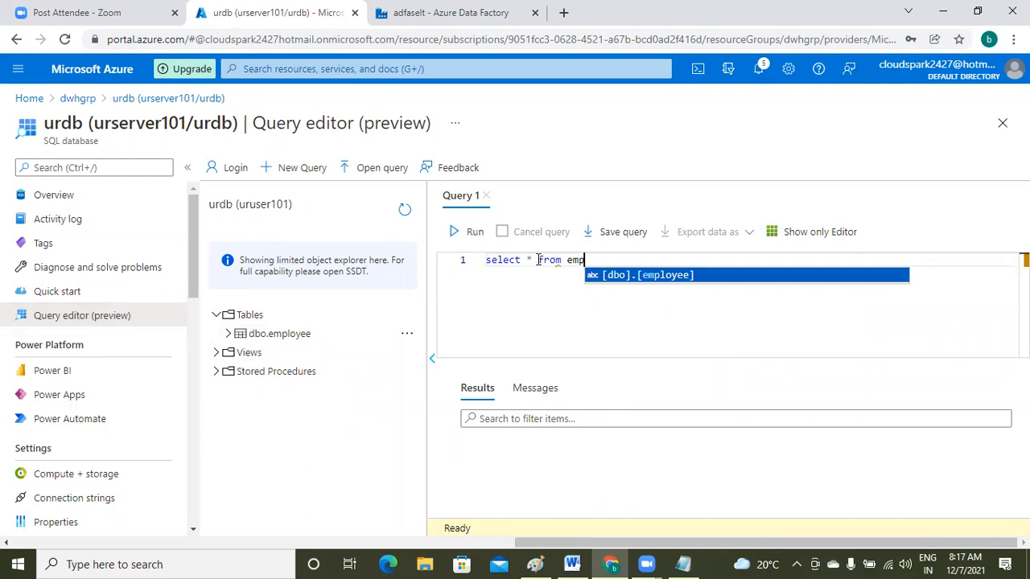
pyautogui.press('Return')
pyautogui.write(';')
pyautogui.click(463, 240)
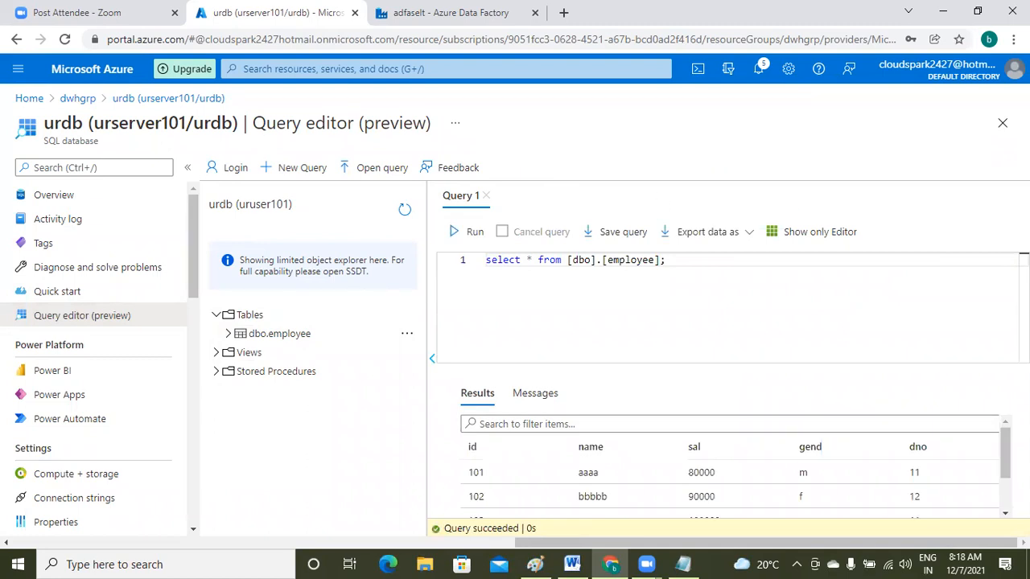
pyautogui.scroll(-3, 732, 466)
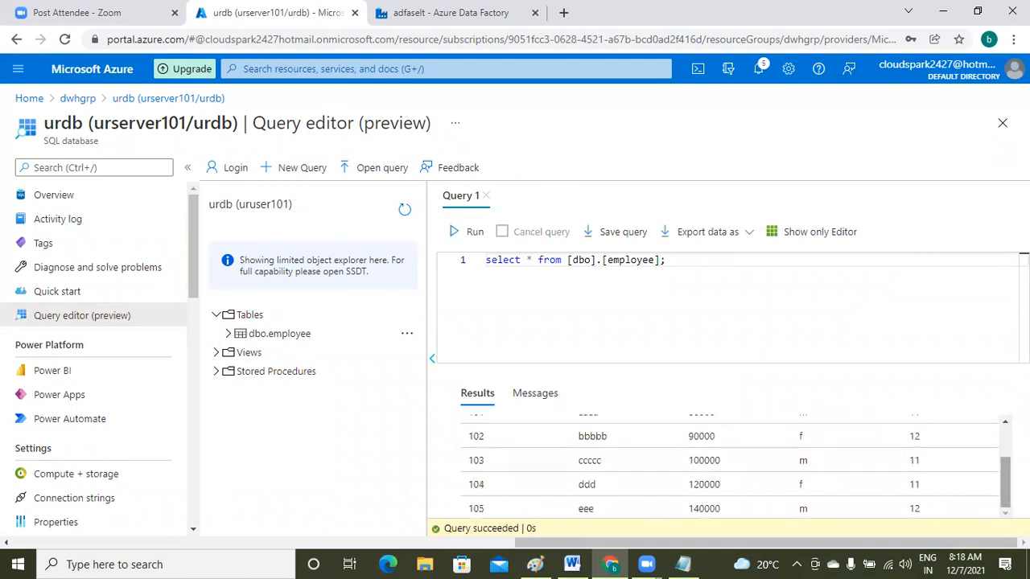